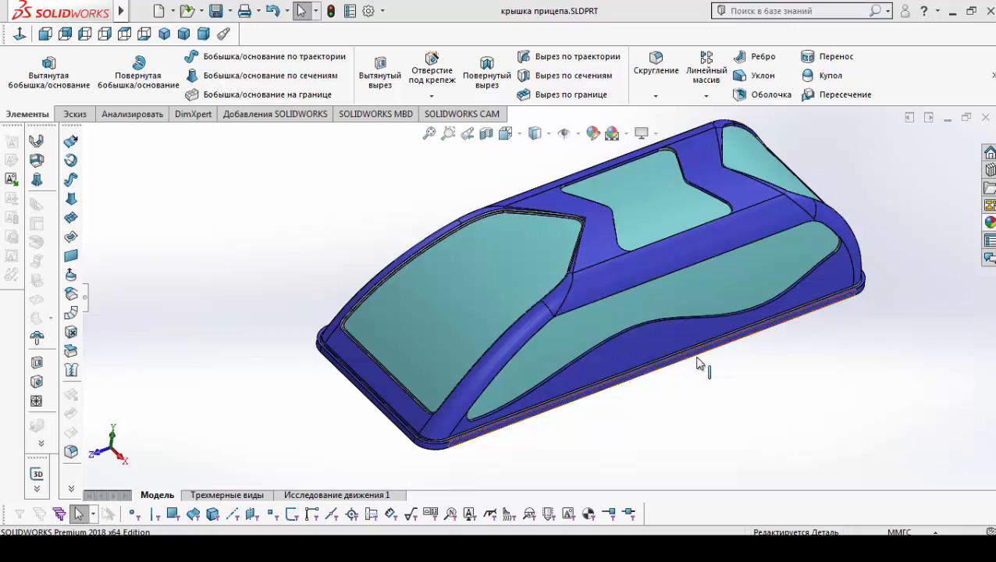
pyautogui.moveTo(564, 299); pyautogui.dragTo(605, 271, button='middle')
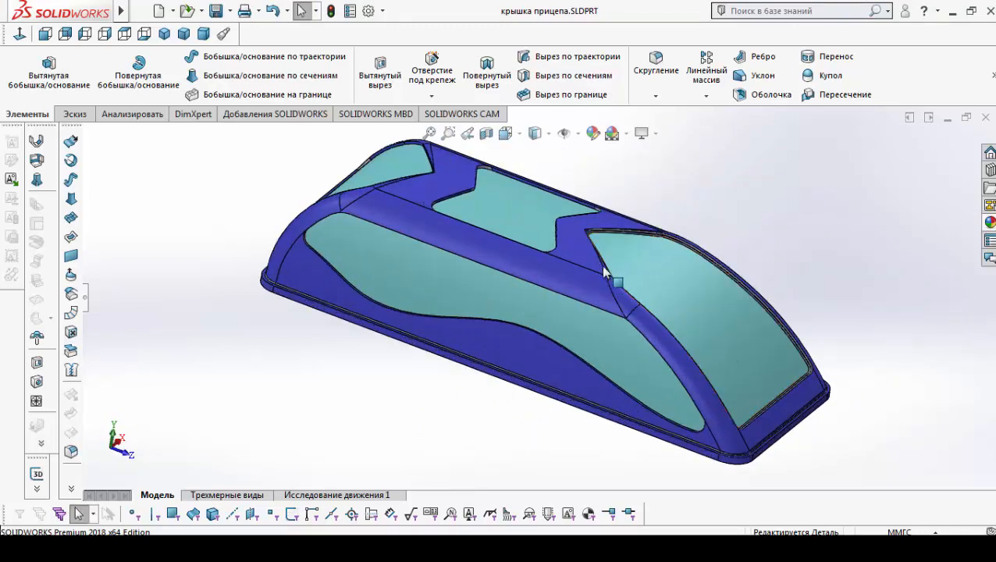
pyautogui.moveTo(536, 280); pyautogui.dragTo(530, 315, button='middle')
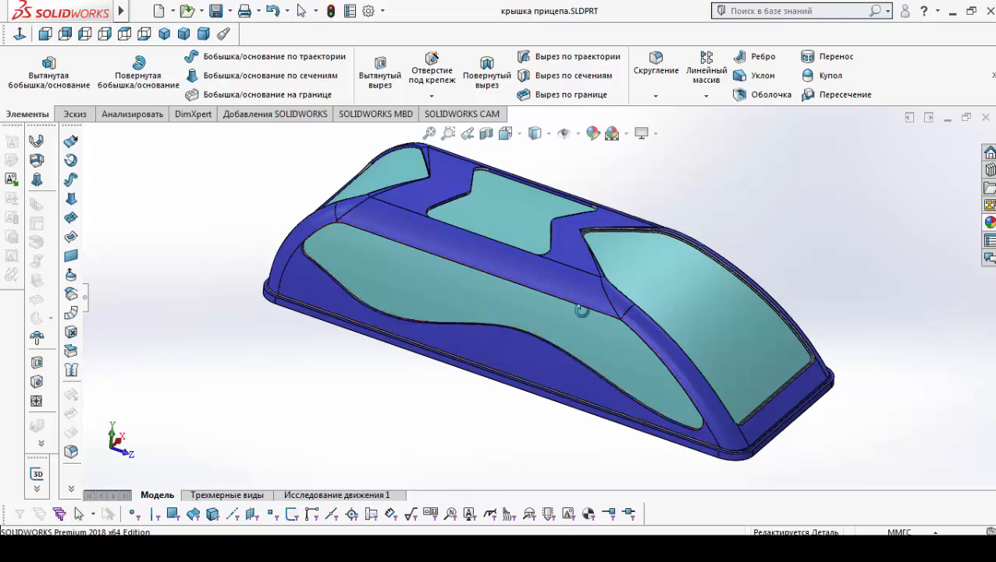
pyautogui.moveTo(582, 310); pyautogui.dragTo(468, 329, button='middle')
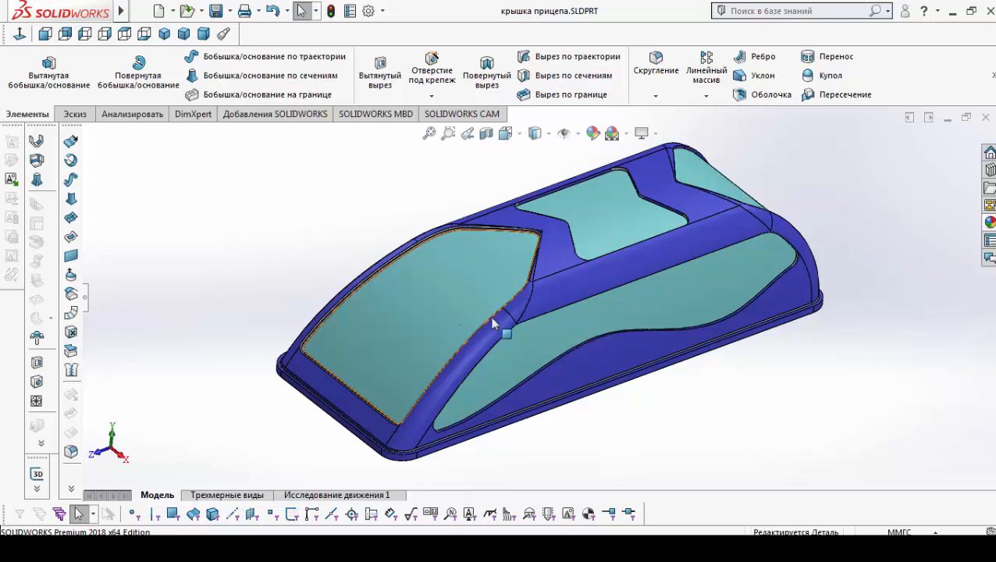
pyautogui.moveTo(637, 313); pyautogui.dragTo(673, 372, button='middle')
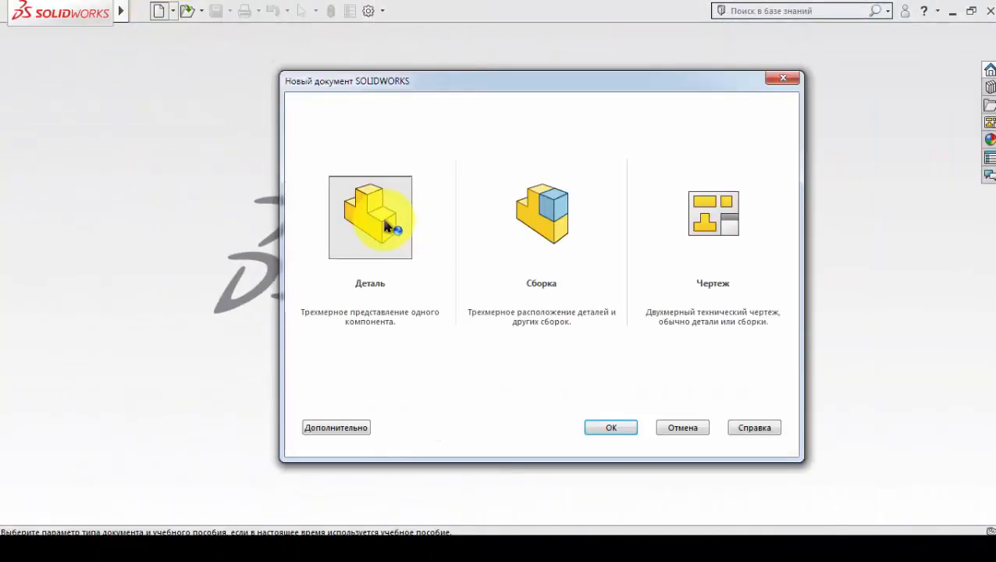
# - Create a new part document and dismiss the SOLIDWORKS CAM message window
pyautogui.click(385, 226)
pyautogui.click(605, 426)
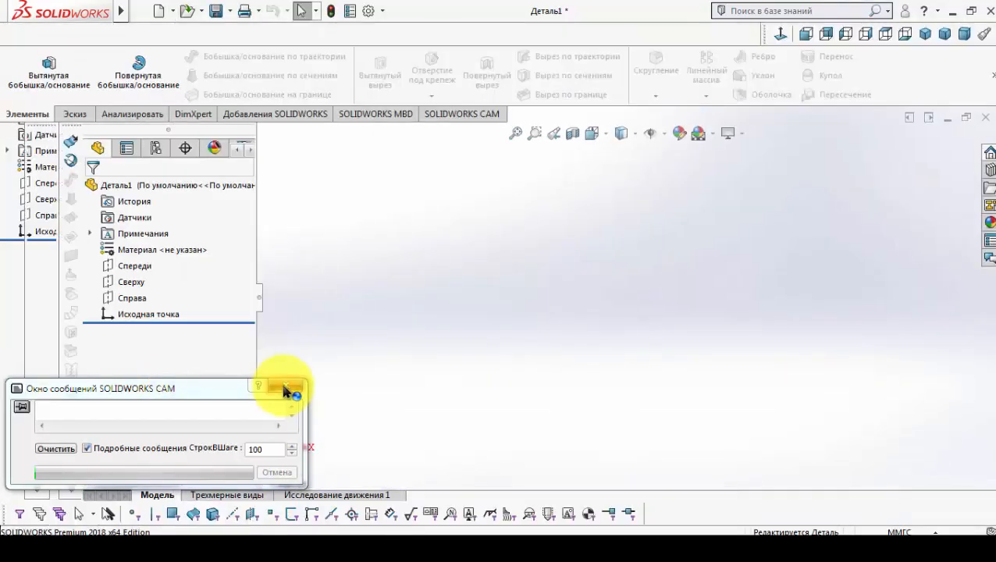
pyautogui.click(286, 386)
# - Start a sketch on the Right plane and draw a corner rectangle about 95 mm wide up from the origin
pyautogui.click(132, 298)
pyautogui.click(193, 302)
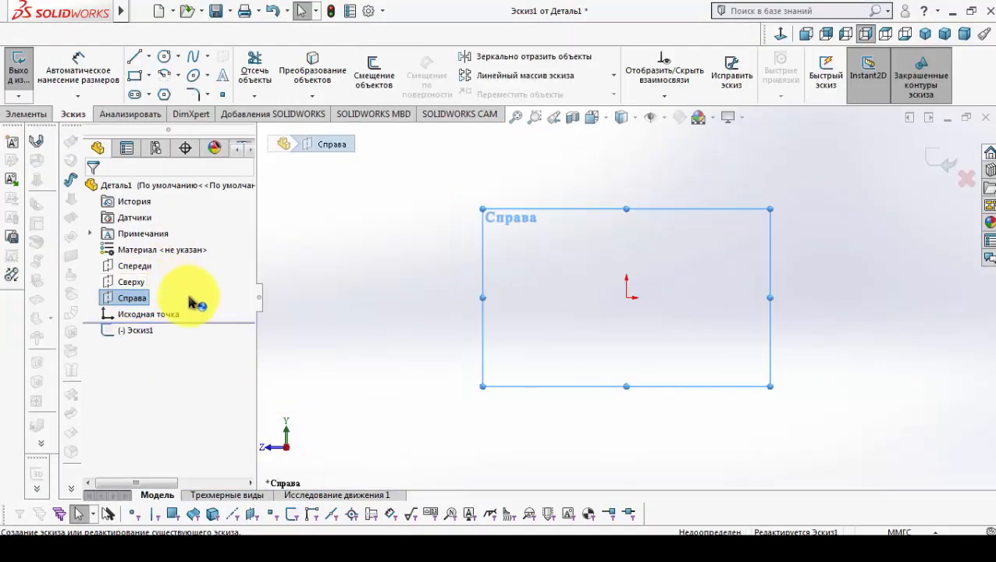
pyautogui.click(134, 75)
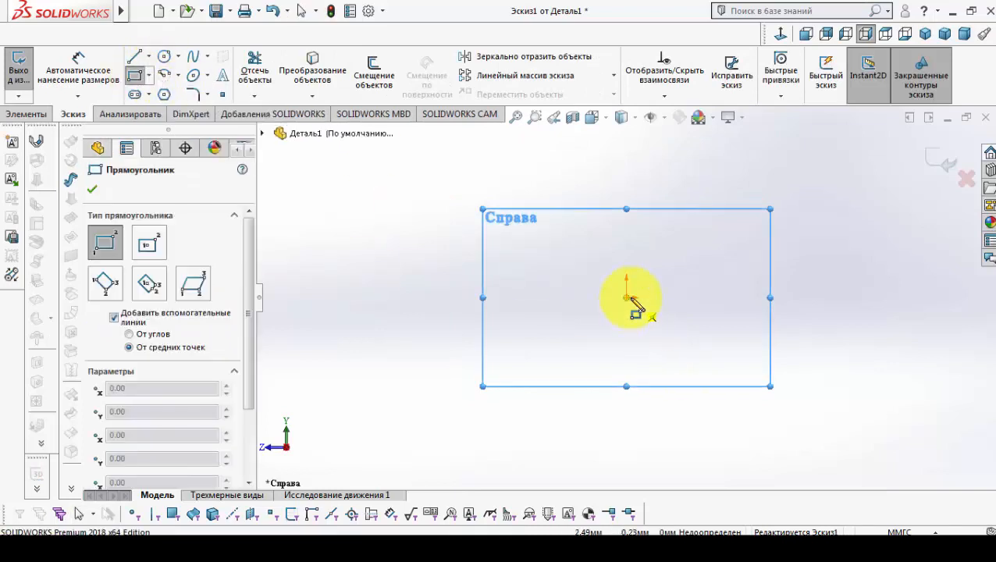
pyautogui.click(779, 200)
pyautogui.rightClick(690, 184)
pyautogui.click(703, 193)
pyautogui.middleClick(718, 278)
pyautogui.middleClick(718, 278)
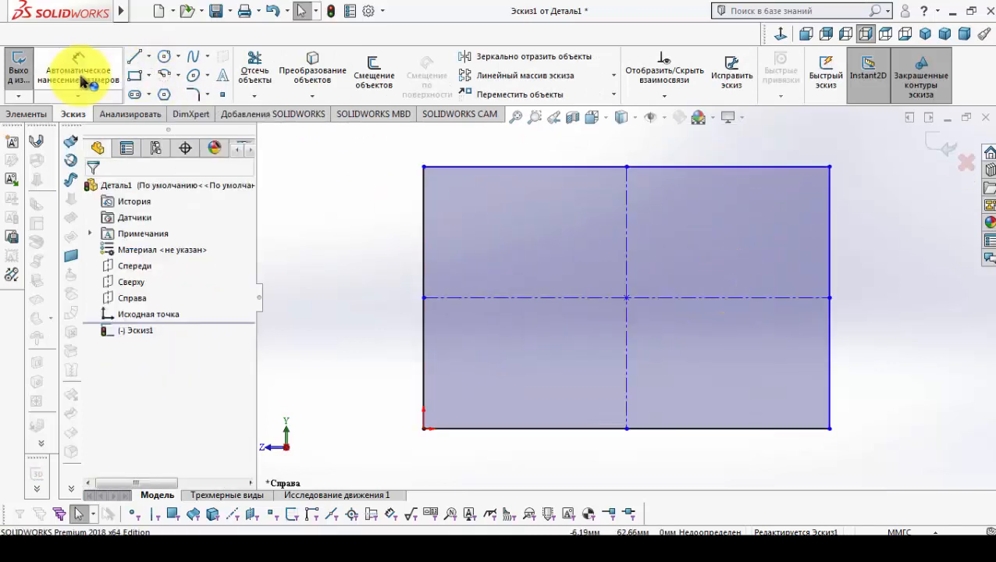
# - Dimension the rectangle to 3500 mm wide and 800 mm high
pyautogui.click(81, 78)
pyautogui.click(554, 428)
pyautogui.click(562, 457)
pyautogui.write('3500')
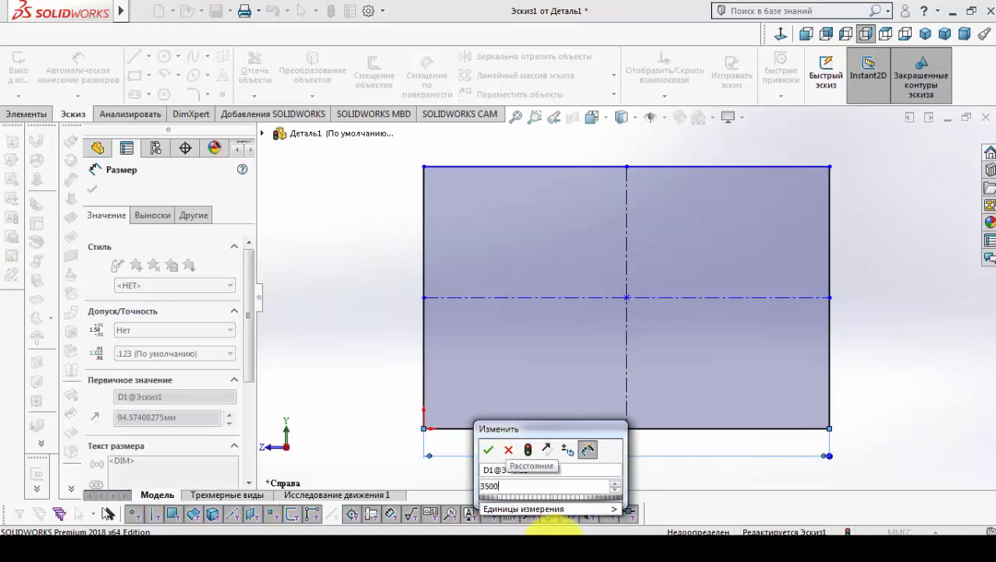
pyautogui.click(488, 449)
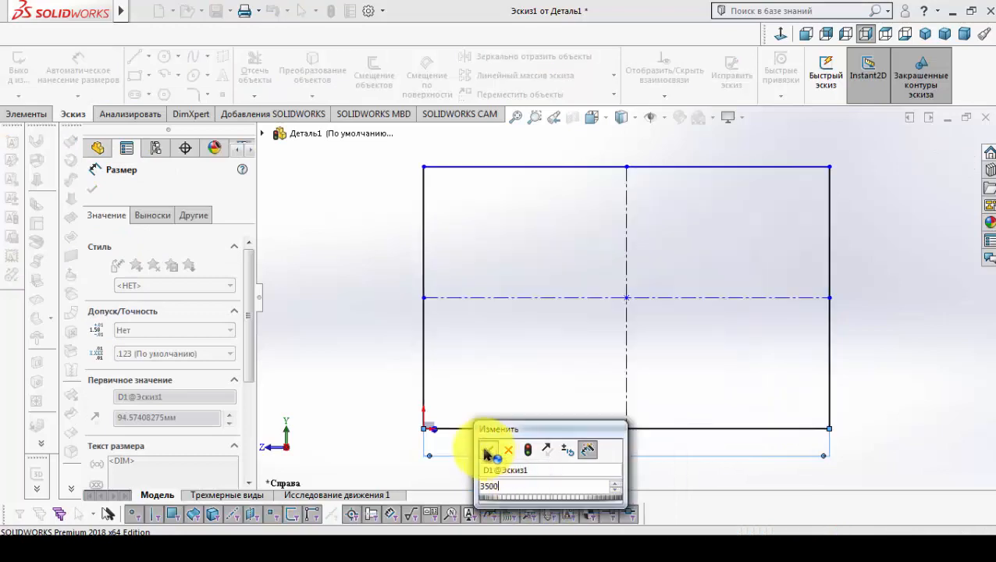
pyautogui.click(423, 279)
pyautogui.click(393, 290)
pyautogui.write('8')
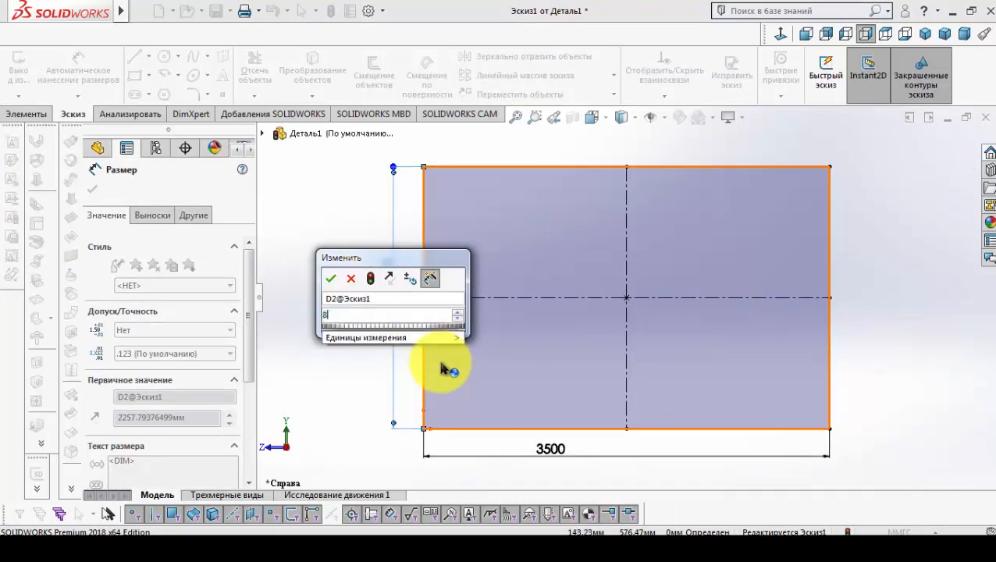
pyautogui.write('00')
pyautogui.click(330, 278)
pyautogui.rightClick(517, 268)
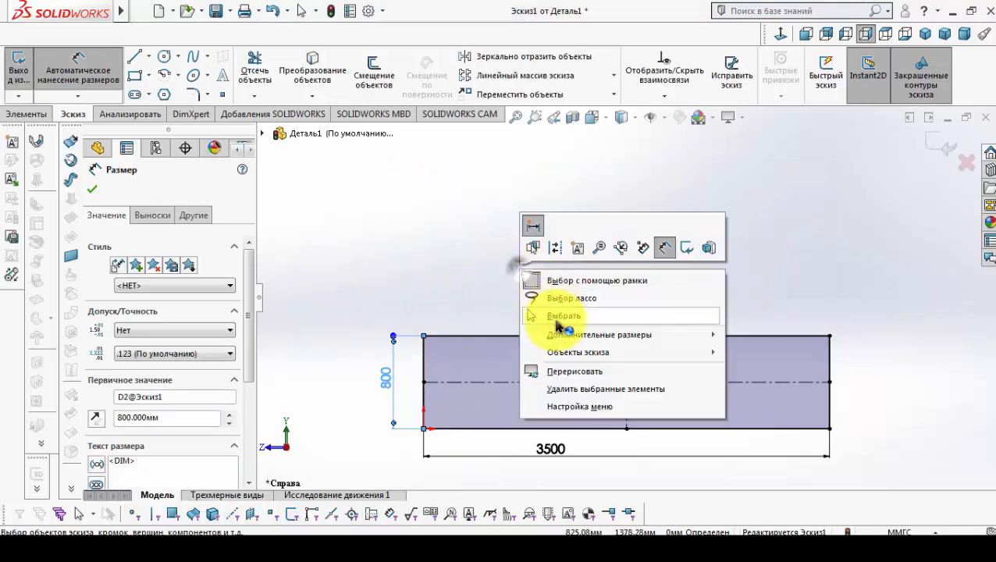
pyautogui.click(559, 320)
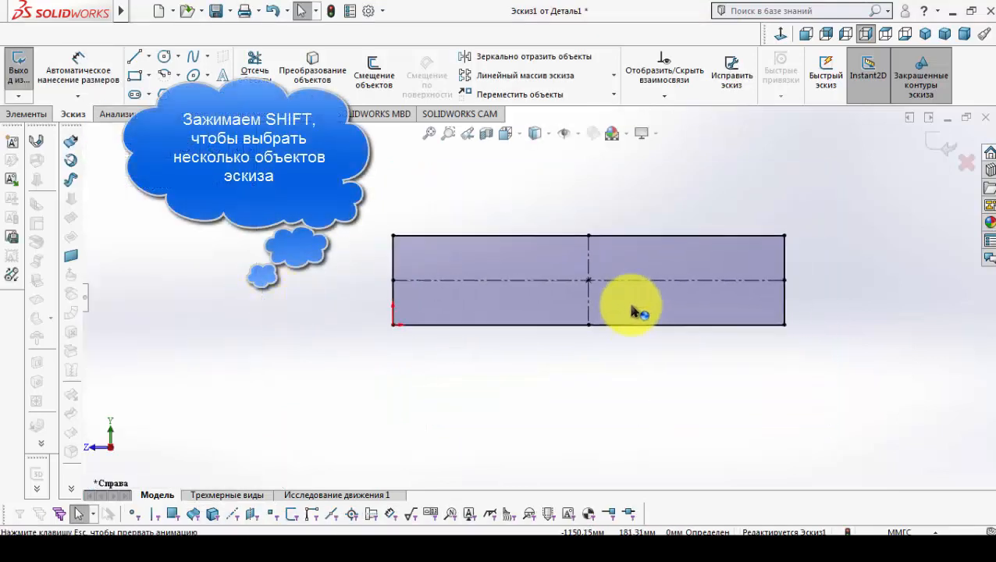
# - Convert the rectangle's left, top and right sides to construction lines, keeping the base edge solid
pyautogui.click(363, 262)
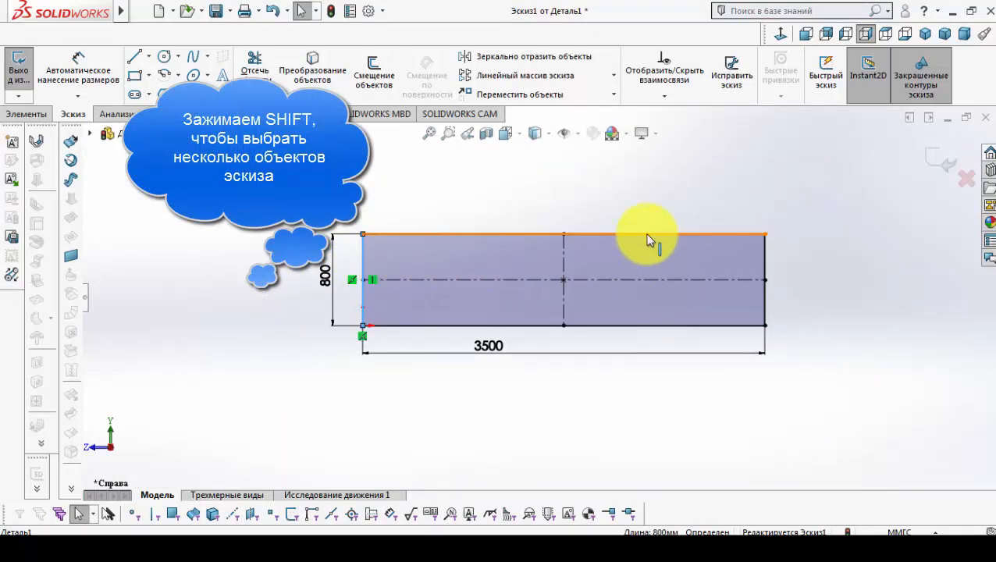
pyautogui.keyDown('shift'); pyautogui.click(647, 235); pyautogui.keyUp('shift')
pyautogui.keyDown('shift'); pyautogui.click(764, 257); pyautogui.keyUp('shift')
pyautogui.click(833, 215)
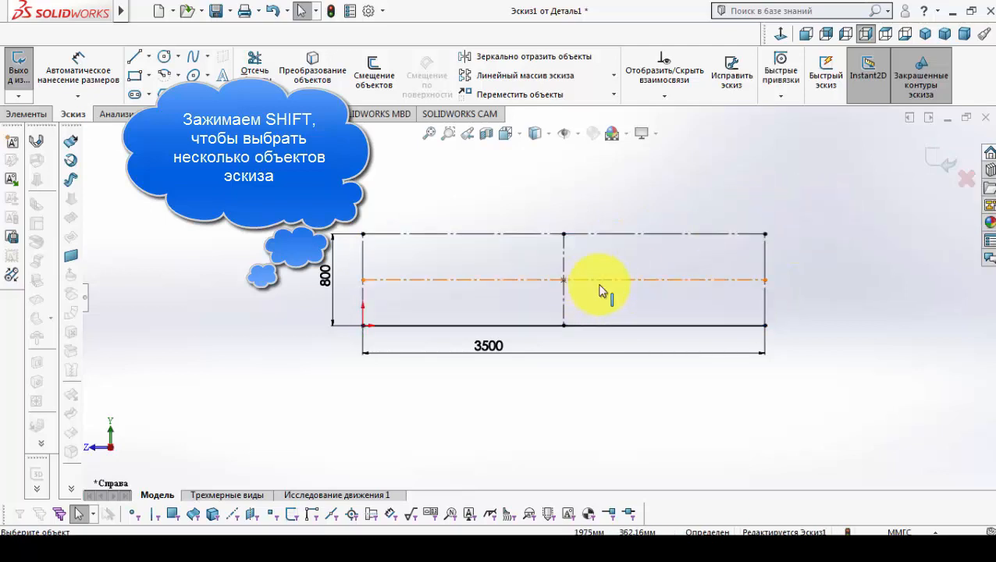
# - Draw a three-point arc from the origin corner up to the top construction line, bulging outward
pyautogui.scroll(-2, 601, 291)
pyautogui.click(178, 75)
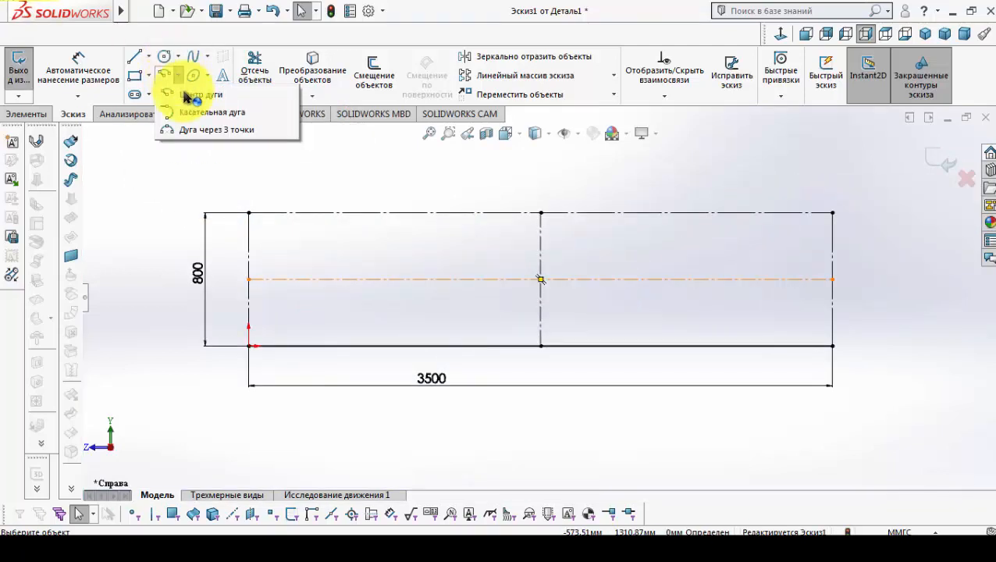
pyautogui.click(211, 130)
pyautogui.click(249, 345)
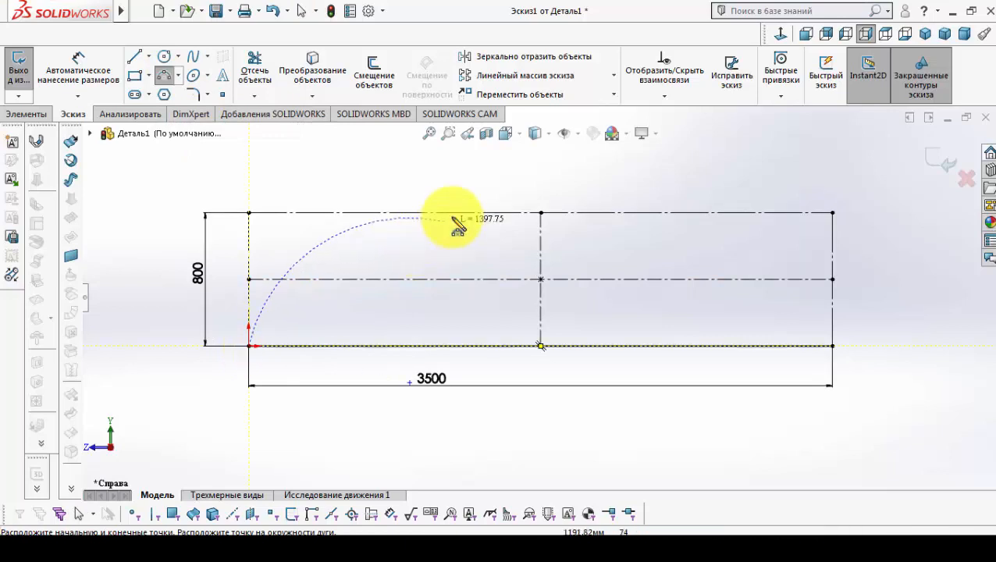
pyautogui.click(457, 213)
pyautogui.click(390, 226)
pyautogui.rightClick(390, 227)
pyautogui.click(395, 231)
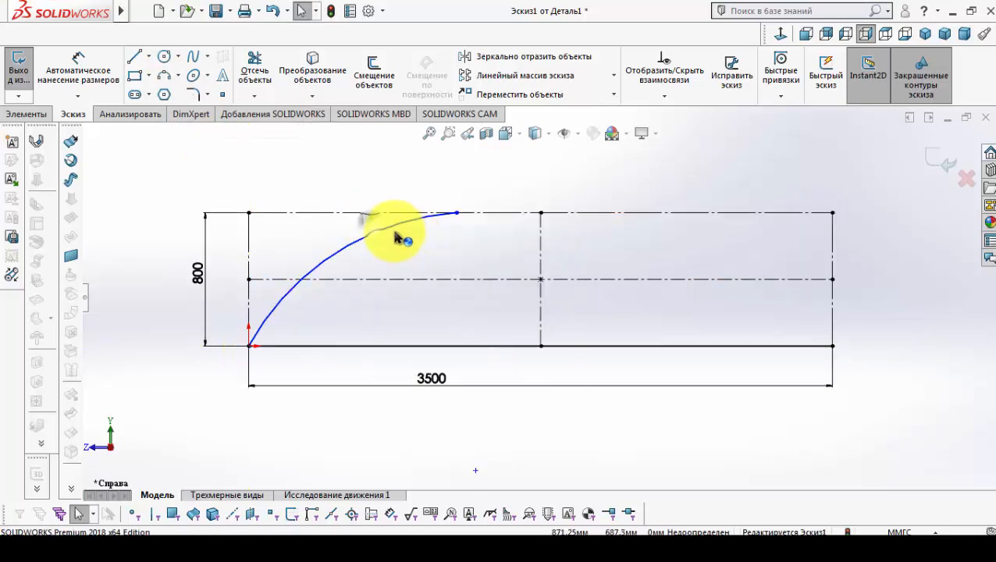
# - Make the arc starting at the origin tangent to the top construction line
pyautogui.click(389, 227)
pyautogui.keyDown('ctrl'); pyautogui.click(381, 214); pyautogui.keyUp('ctrl')
pyautogui.click(447, 166)
pyautogui.click(399, 165)
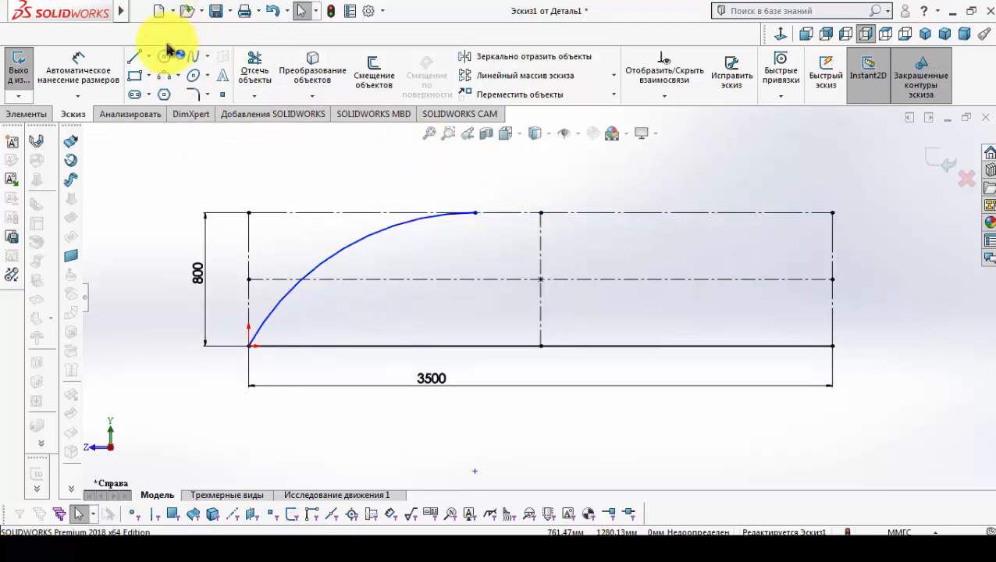
# - Draw a second three-point arc from the base edge's far right end up to the top construction line
pyautogui.click(200, 91)
pyautogui.click(832, 345)
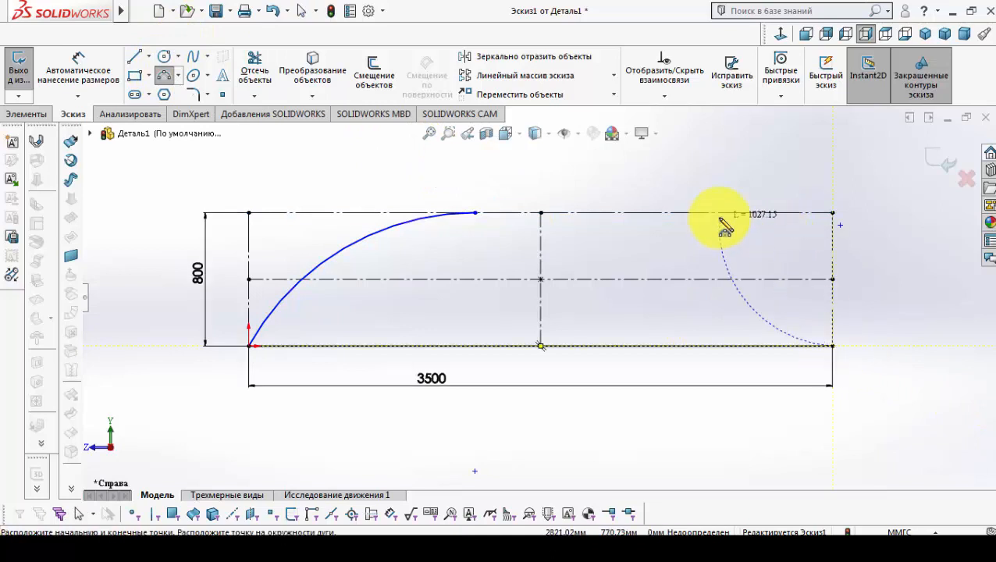
pyautogui.click(719, 212)
pyautogui.rightClick(702, 241)
pyautogui.click(725, 247)
# - Make the right arc tangent to the top construction line and to the vertical construction line at that end
pyautogui.click(736, 213)
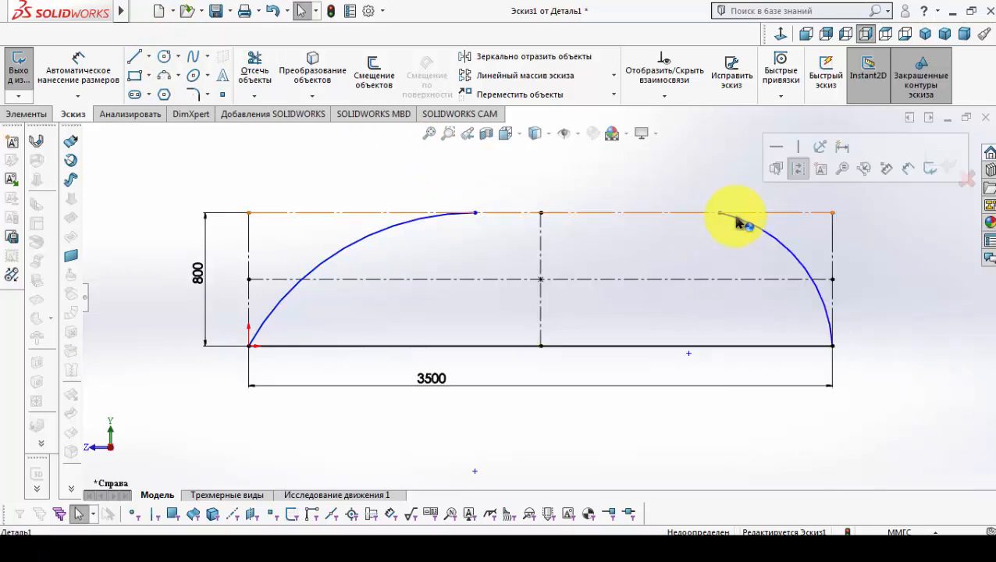
pyautogui.keyDown('ctrl'); pyautogui.click(740, 218); pyautogui.keyUp('ctrl')
pyautogui.click(780, 155)
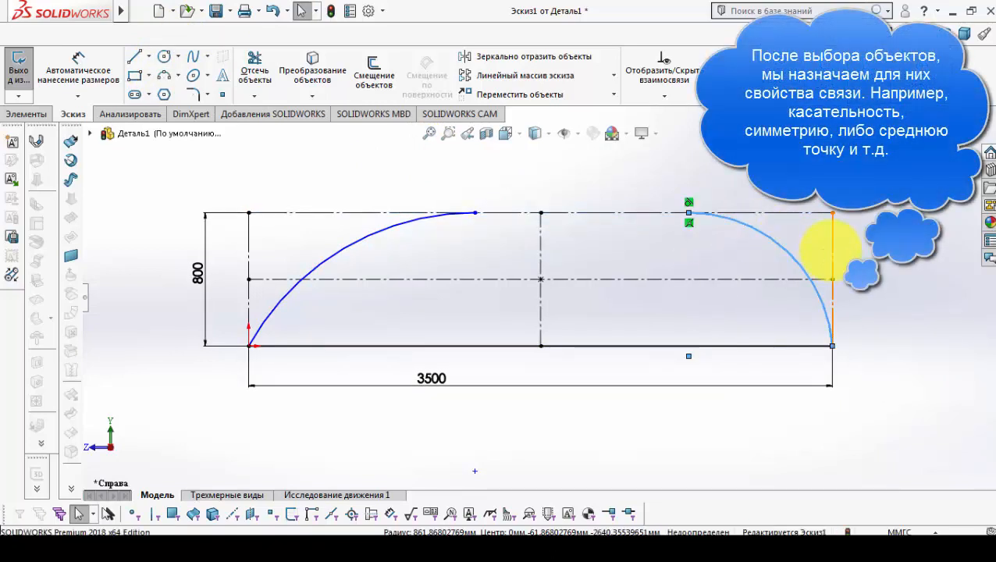
pyautogui.click(548, 170)
# - Connect the upper ends of the two arcs with a straight line along the top construction line
pyautogui.click(134, 56)
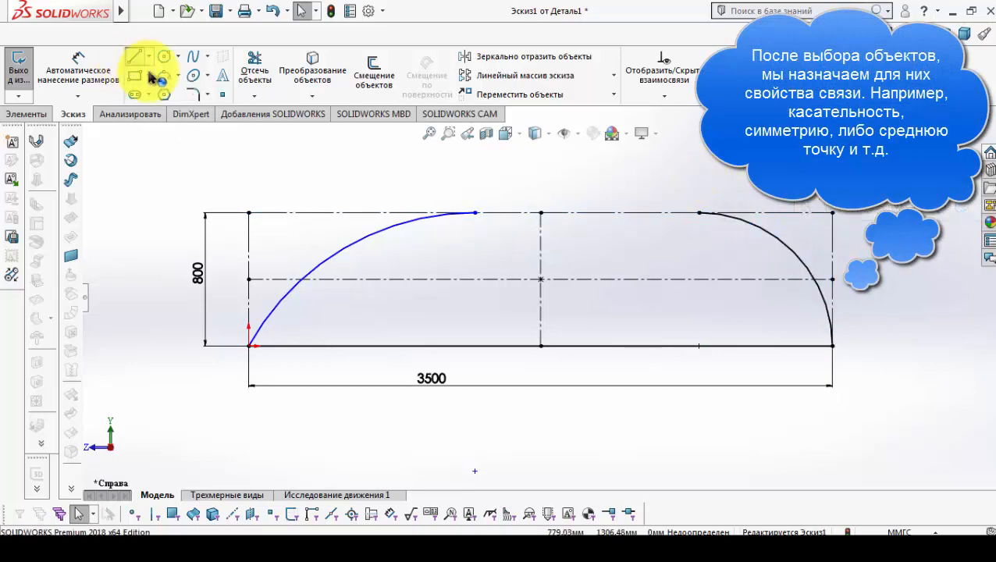
pyautogui.click(475, 212)
pyautogui.click(699, 212)
# - Dimension the left arc with a radius of 2000 mm
pyautogui.click(78, 69)
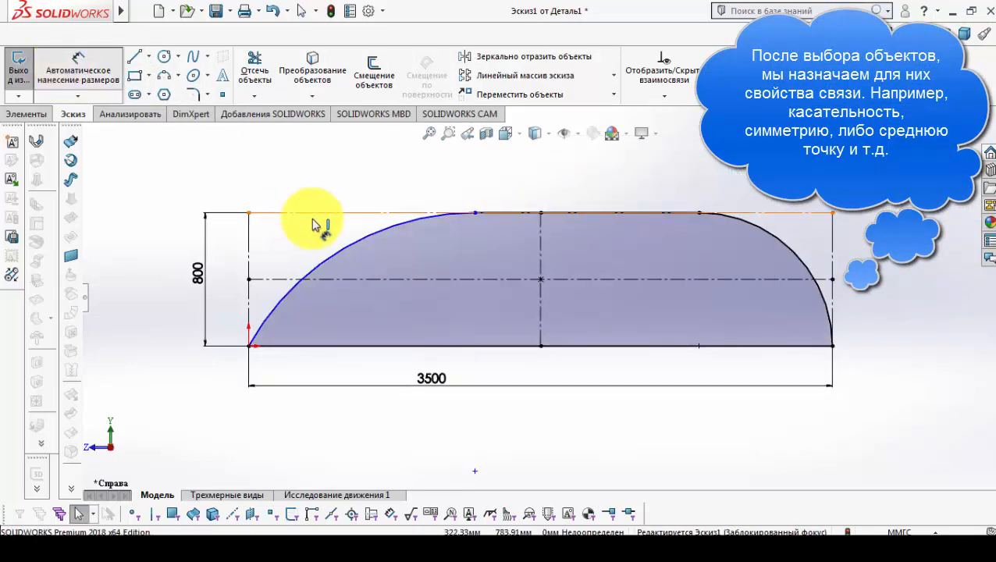
pyautogui.click(336, 252)
pyautogui.click(307, 243)
pyautogui.write('2000')
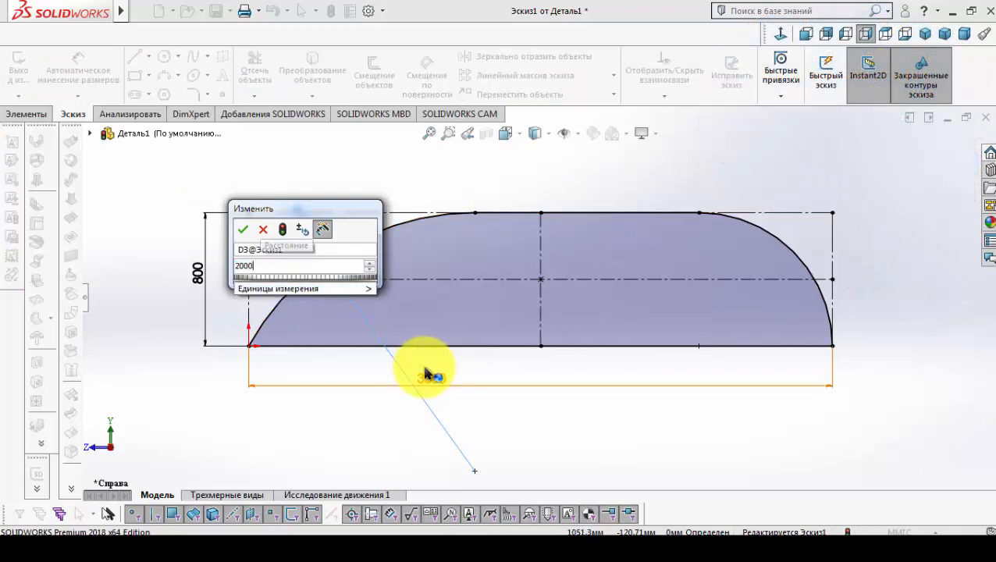
pyautogui.press('Return')
pyautogui.rightClick(600, 200)
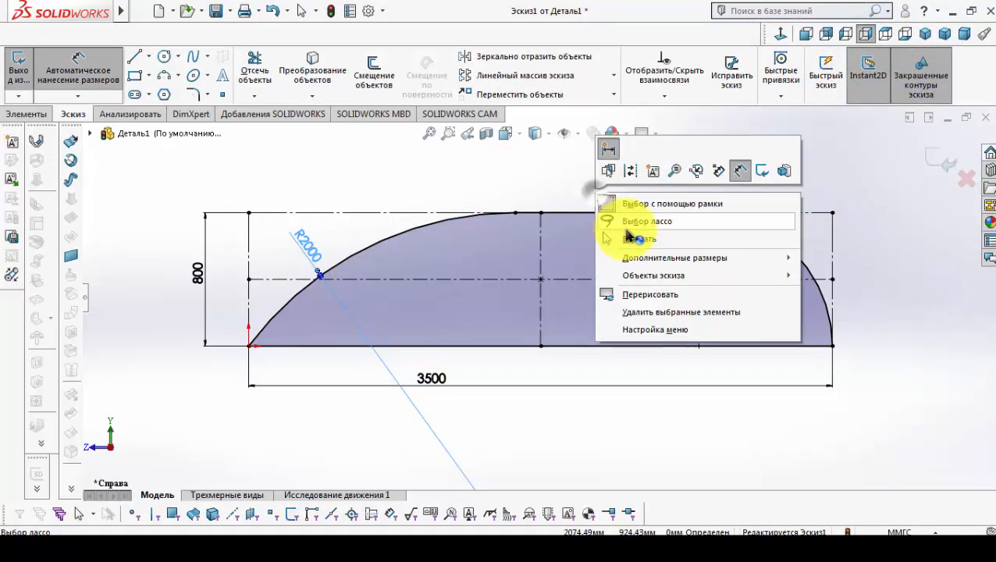
# - Exit the sketch and extrude the closed profile as a boss 1250 mm deep from the mid plane
pyautogui.click(18, 70)
pyautogui.click(49, 70)
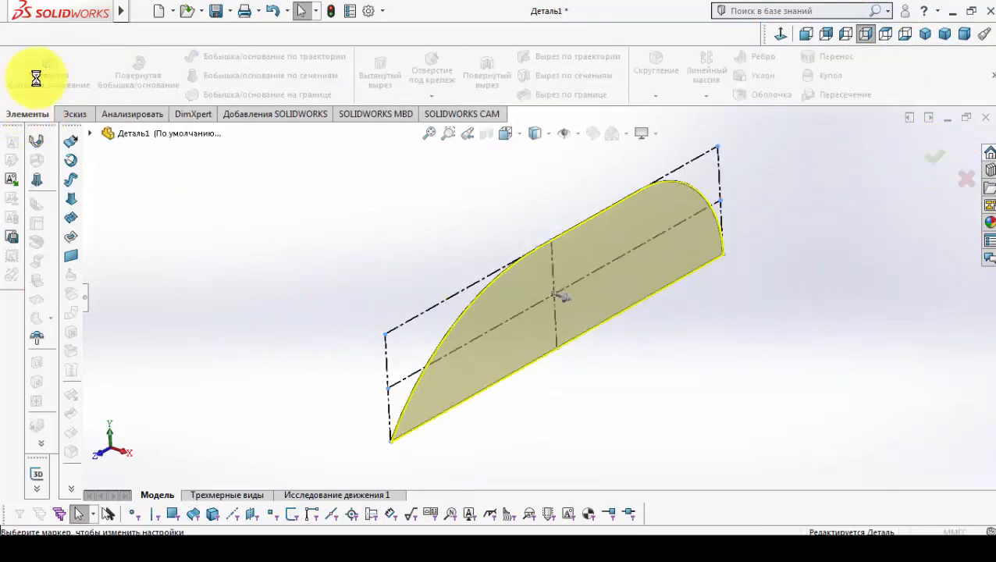
pyautogui.click(125, 277)
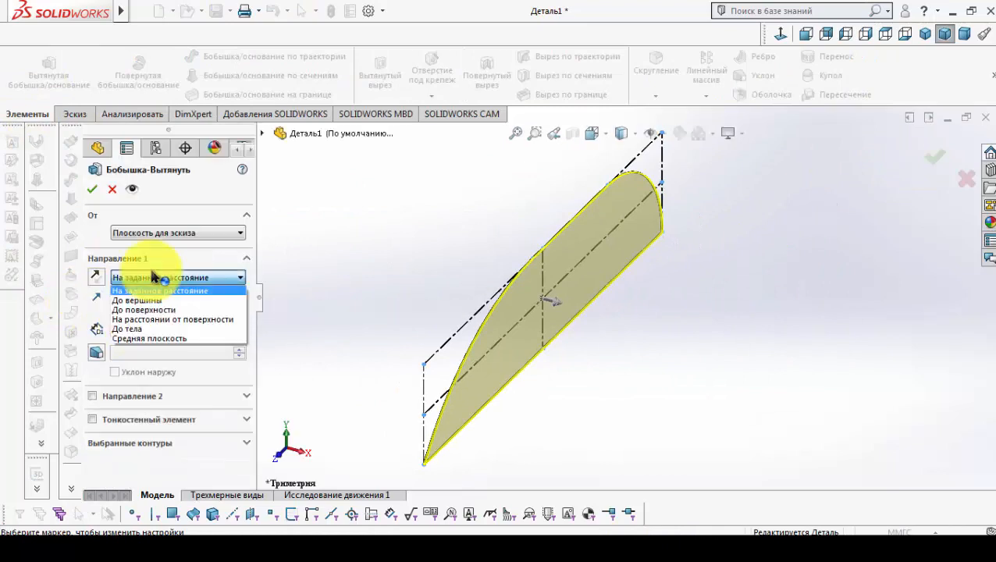
pyautogui.click(150, 337)
pyautogui.write('1250')
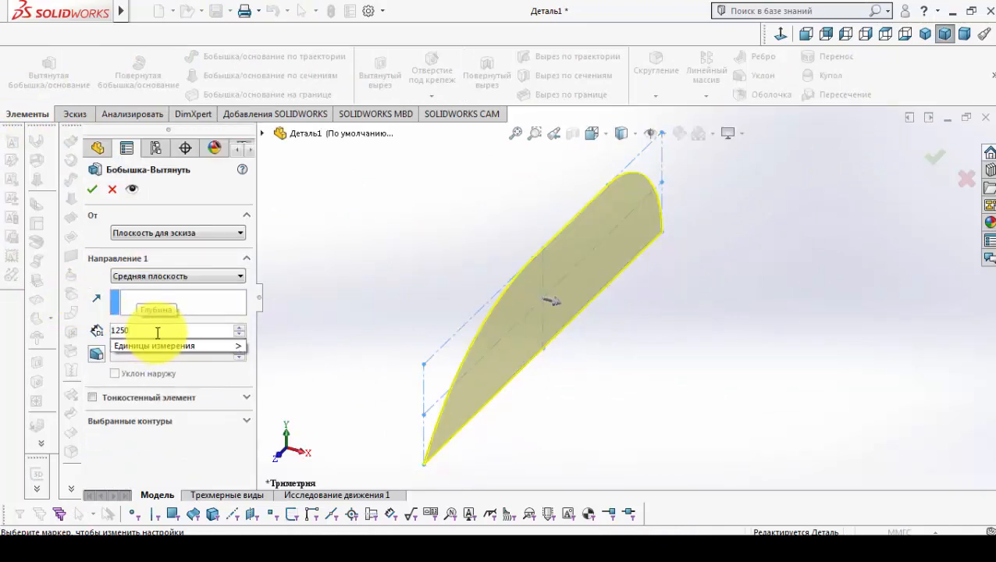
pyautogui.press('Return')
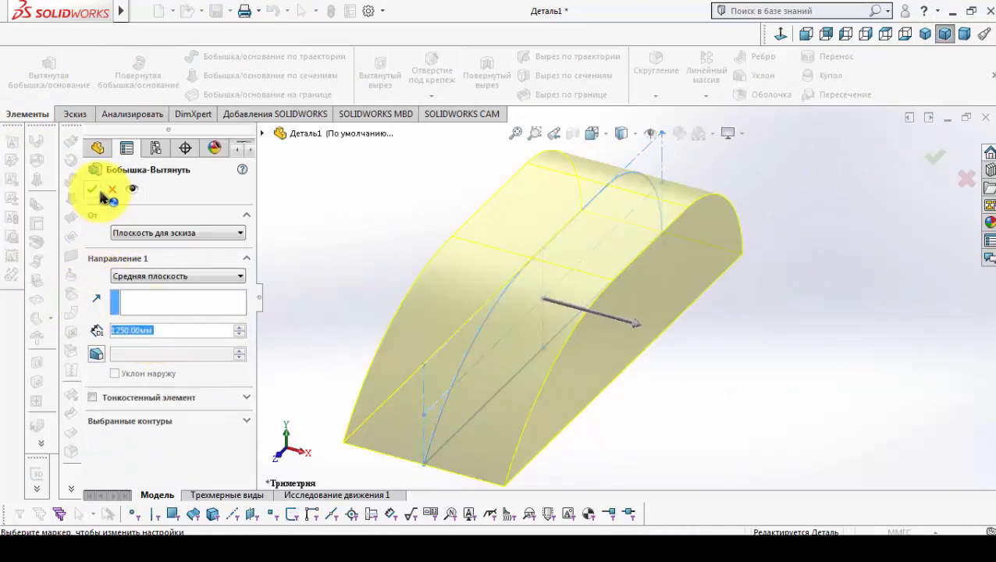
pyautogui.click(93, 191)
# - Save the part as "крышка прицепа" in a new desktop folder named "крышка"
pyautogui.hotkey('ctrl', 's')
pyautogui.click(343, 145)
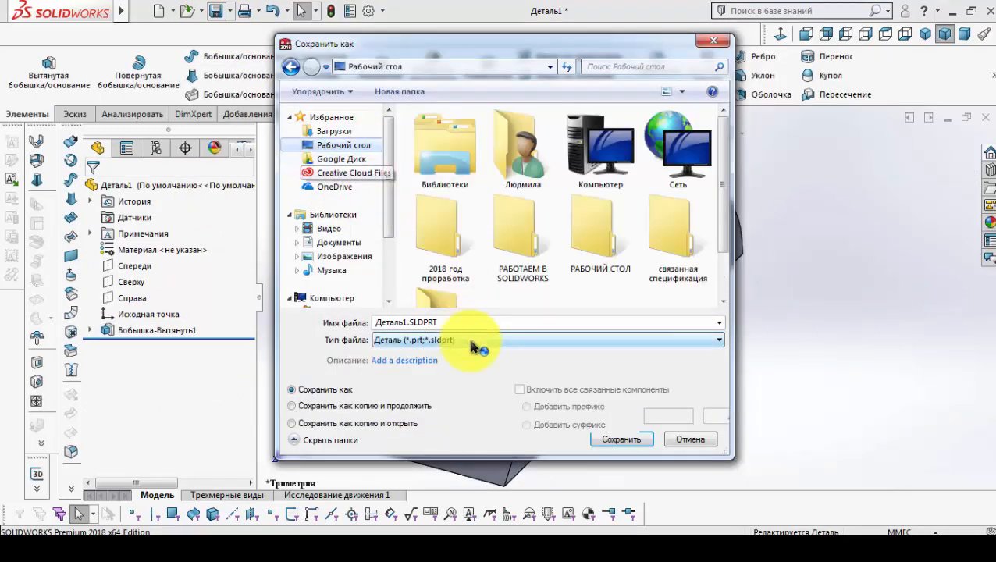
pyautogui.click(390, 97)
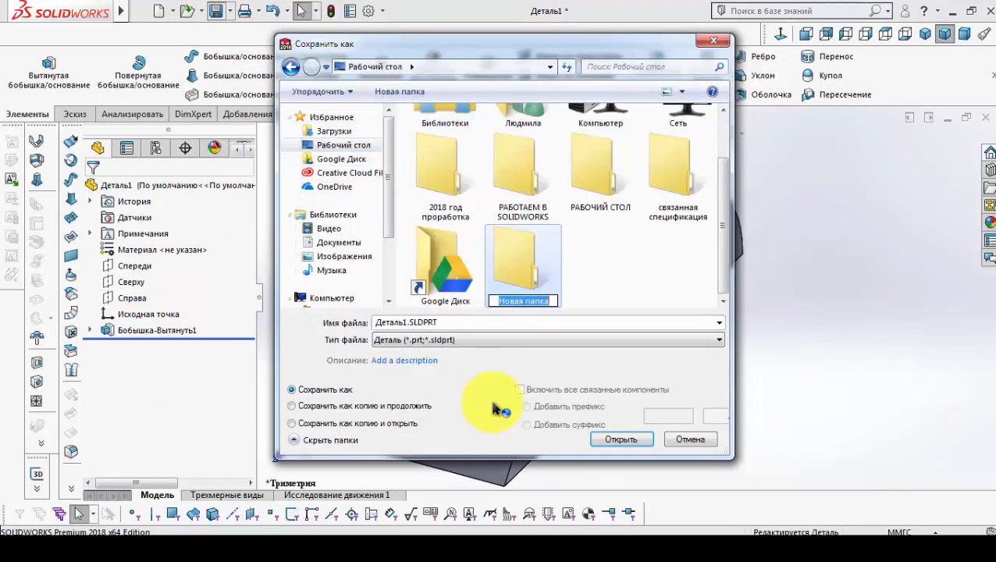
pyautogui.write('крышка')
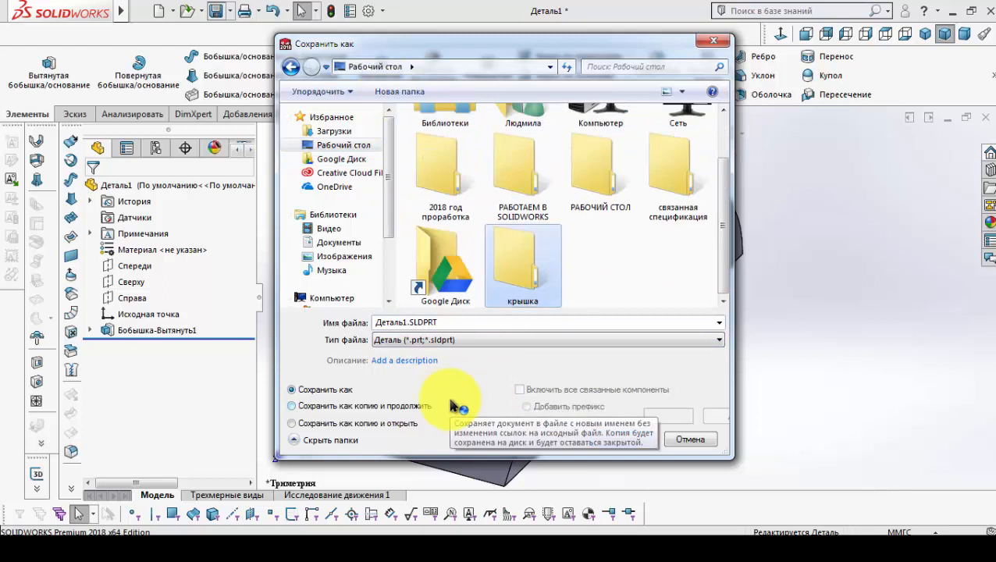
pyautogui.doubleClick(519, 266)
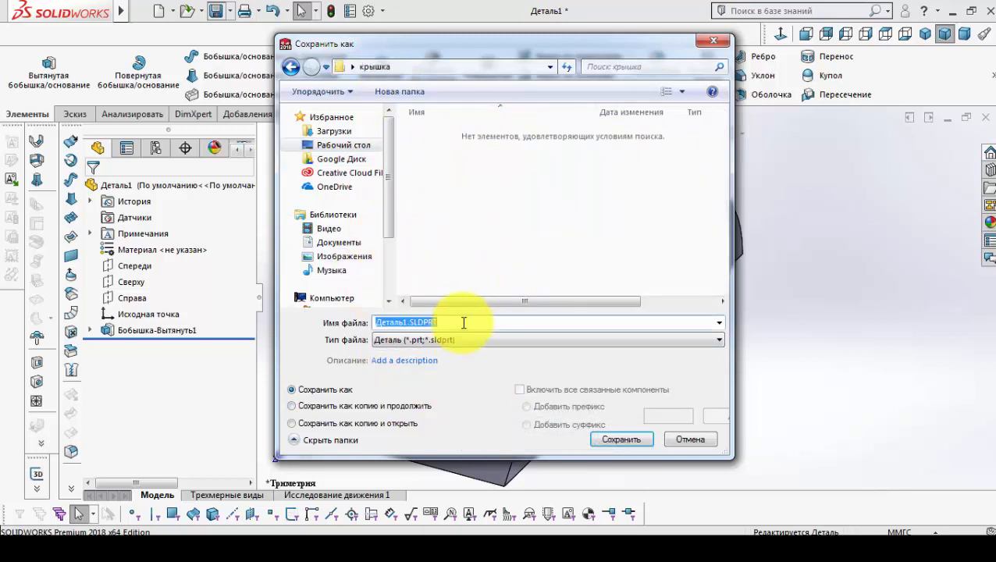
pyautogui.write('крышка прицеп')
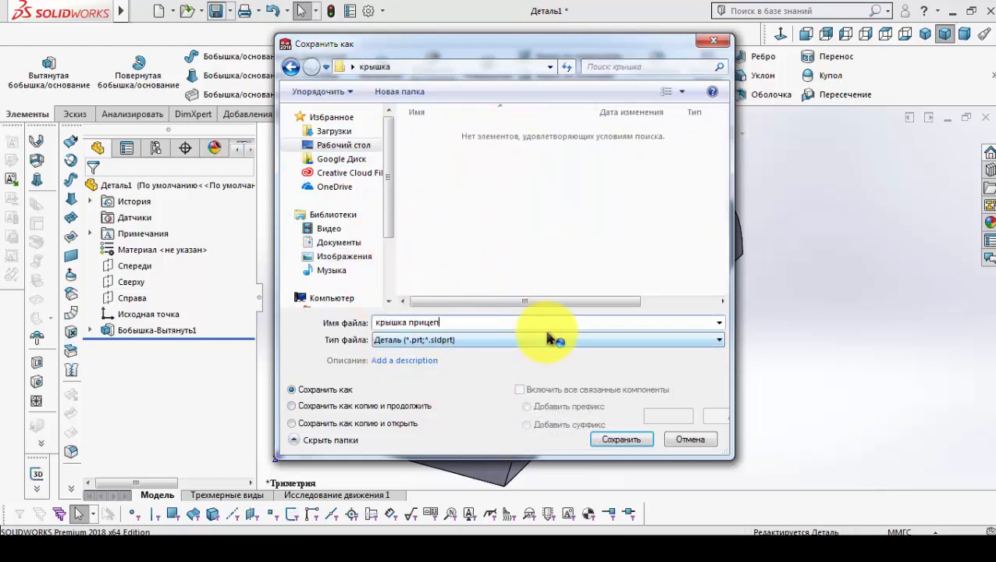
pyautogui.write('а')
pyautogui.press('Return')
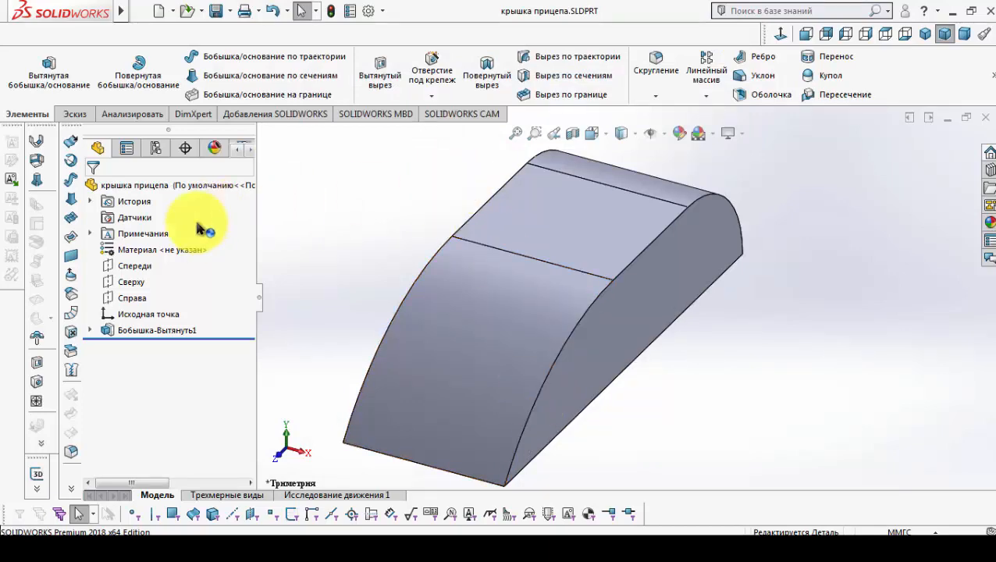
# - Start a sketch on the front plane and draw a vertical construction line from the origin to the body's top edge
pyautogui.click(134, 267)
pyautogui.click(142, 252)
pyautogui.click(591, 119)
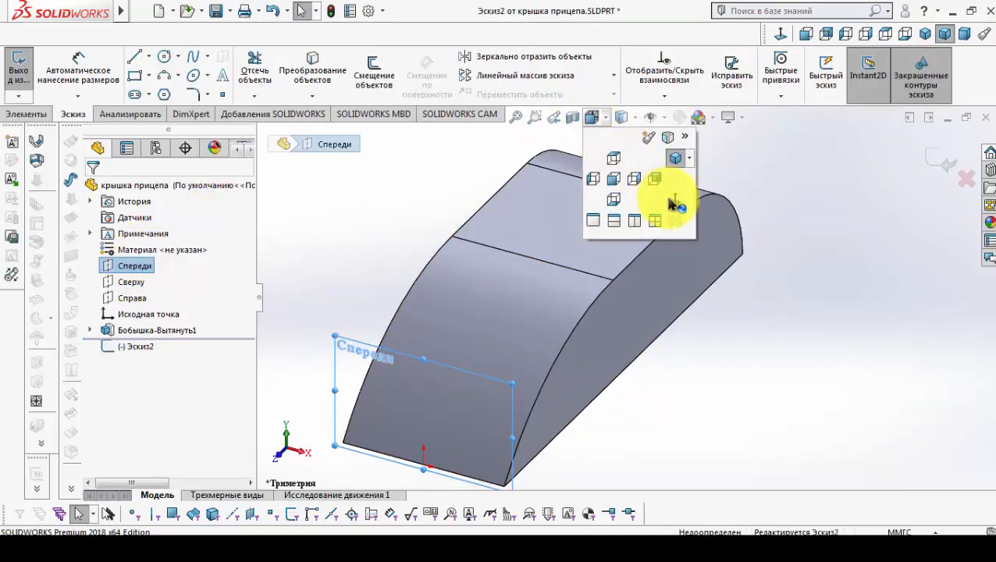
pyautogui.click(675, 181)
pyautogui.click(135, 57)
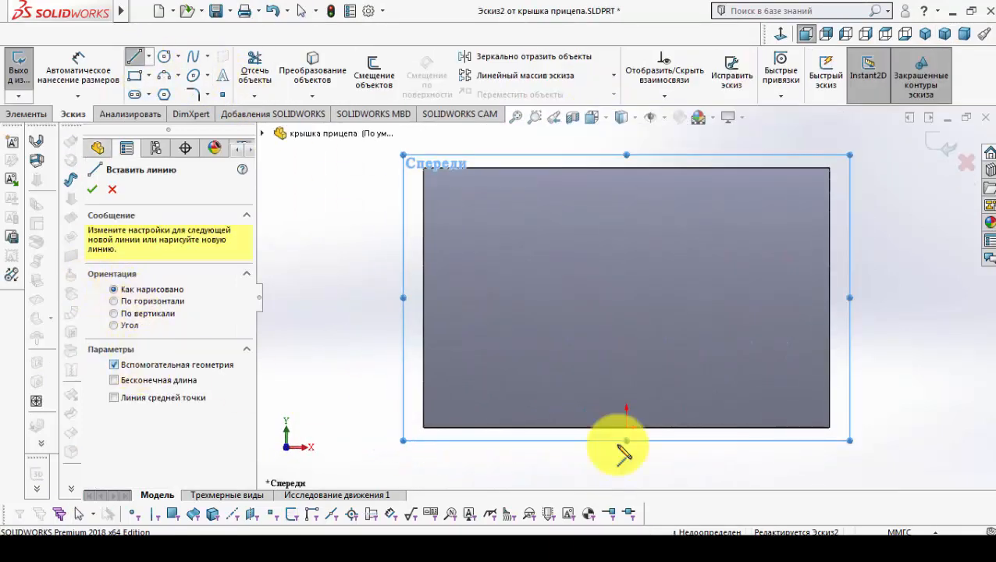
pyautogui.moveTo(626, 427); pyautogui.dragTo(626, 168)
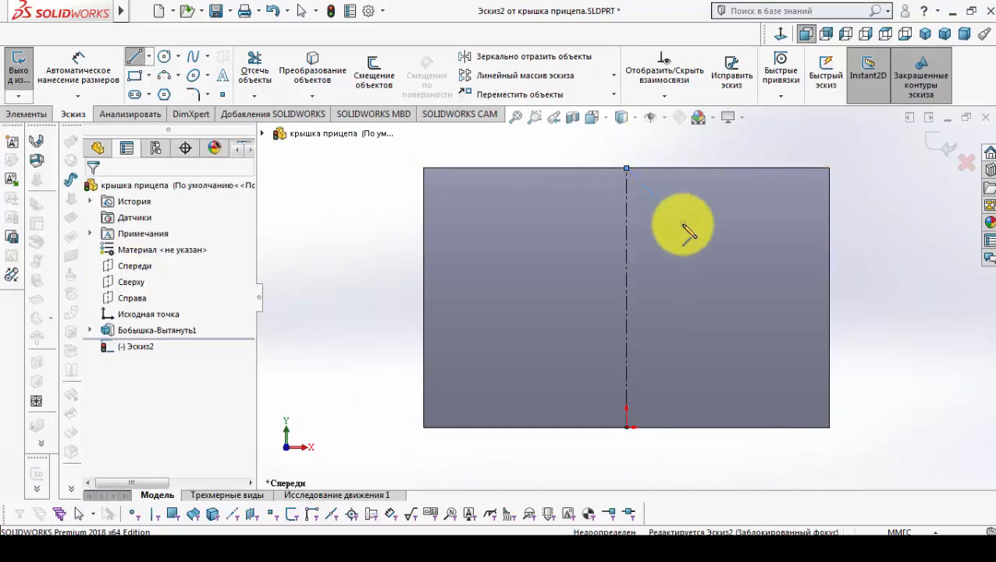
# - Draw a three-point arc with a radius of about 1829 mm, rising inward from the body's lower left corner
pyautogui.click(163, 77)
pyautogui.click(424, 427)
pyautogui.click(479, 200)
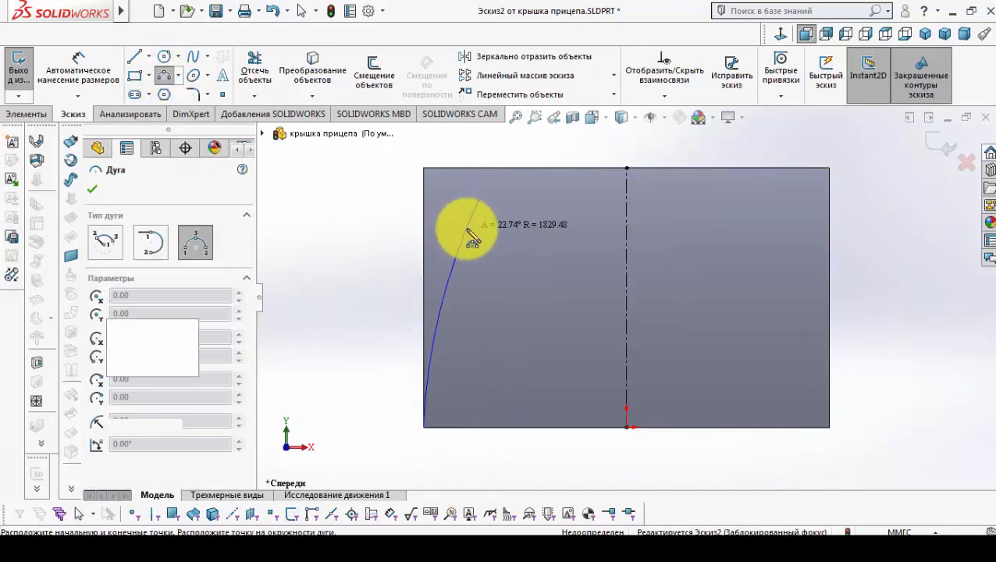
pyautogui.click(468, 231)
pyautogui.press('Escape')
# - Mirror the left arc about the vertical construction line, keeping the original
pyautogui.click(471, 224)
pyautogui.click(492, 58)
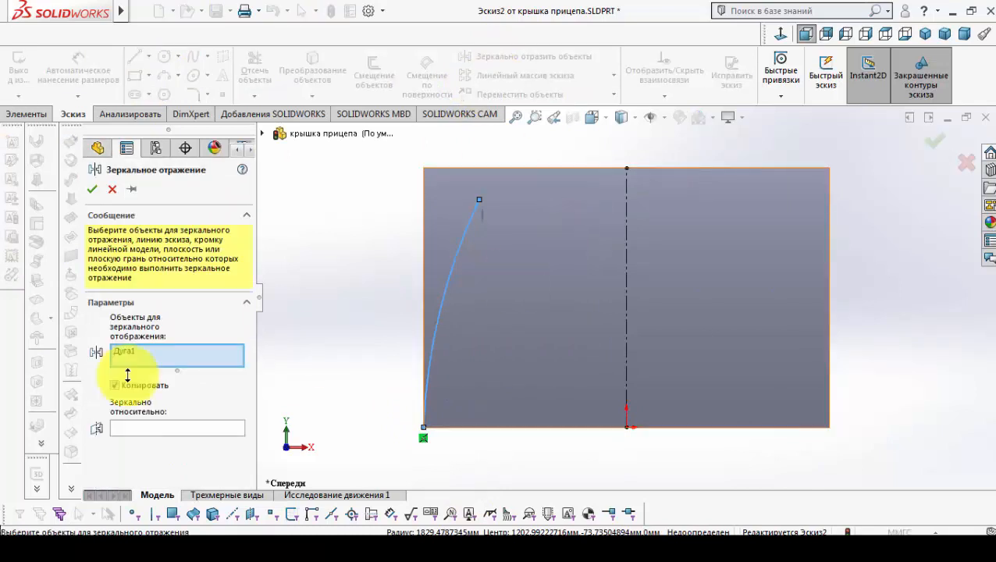
pyautogui.click(152, 428)
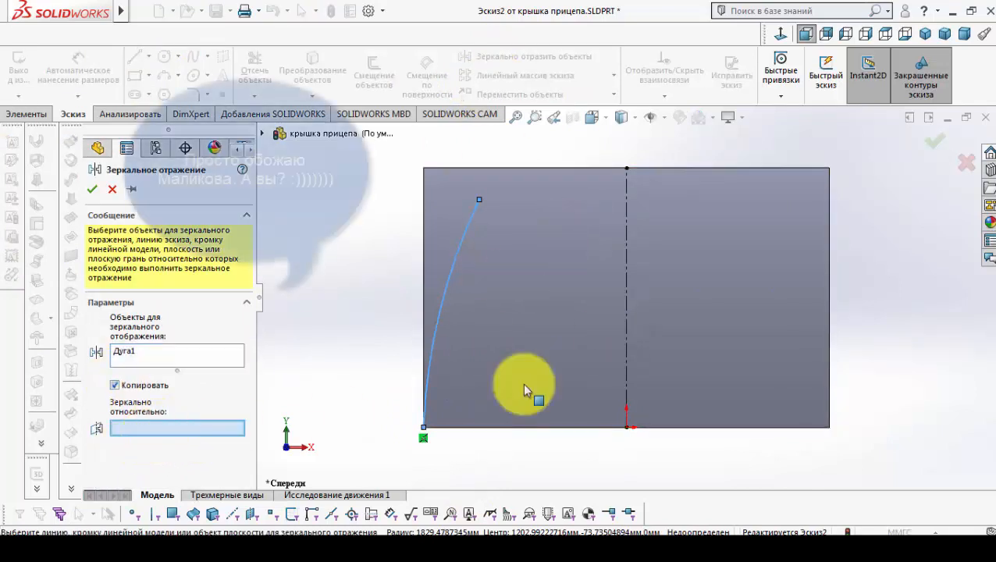
pyautogui.click(628, 332)
pyautogui.click(92, 189)
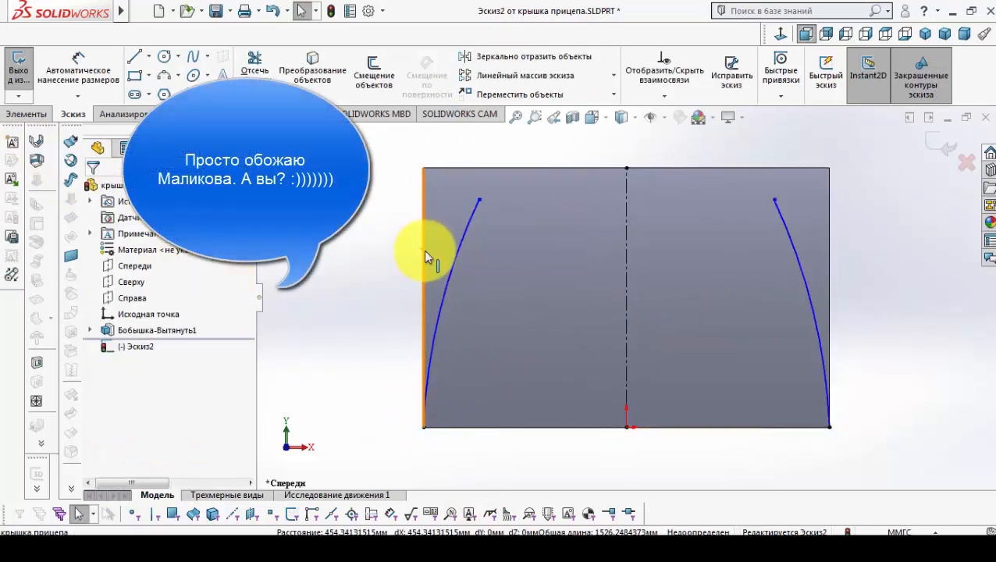
# - Make the left arc tangent to the body's left vertical edge
pyautogui.keyDown('ctrl'); pyautogui.click(425, 252); pyautogui.keyUp('ctrl')
pyautogui.keyDown('ctrl'); pyautogui.click(447, 274); pyautogui.keyUp('ctrl')
pyautogui.click(490, 216)
pyautogui.click(93, 189)
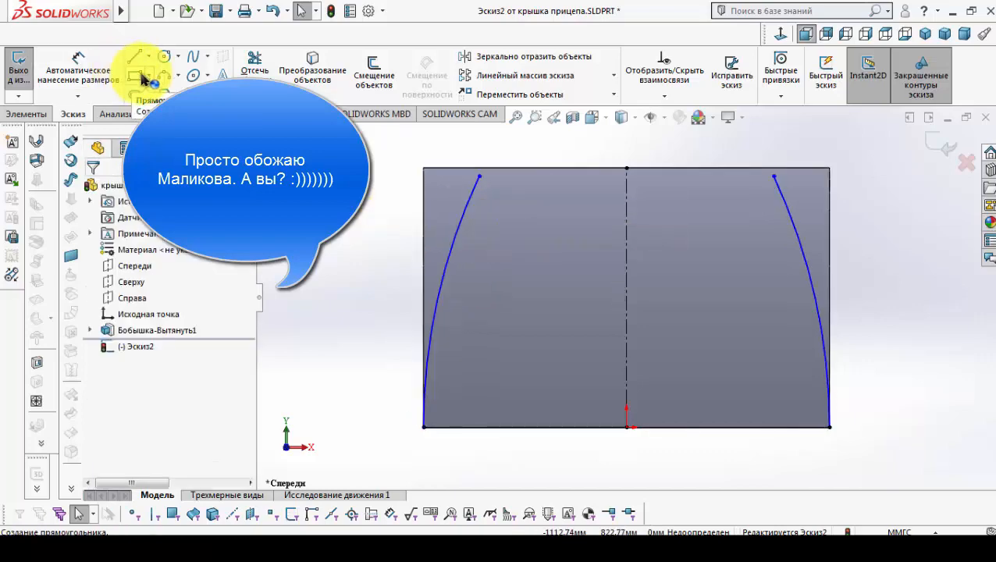
# - Join the upper ends of the two side arcs with a shallow upward three-point arc and lower their shared endpoints
pyautogui.click(163, 75)
pyautogui.click(479, 176)
pyautogui.click(774, 177)
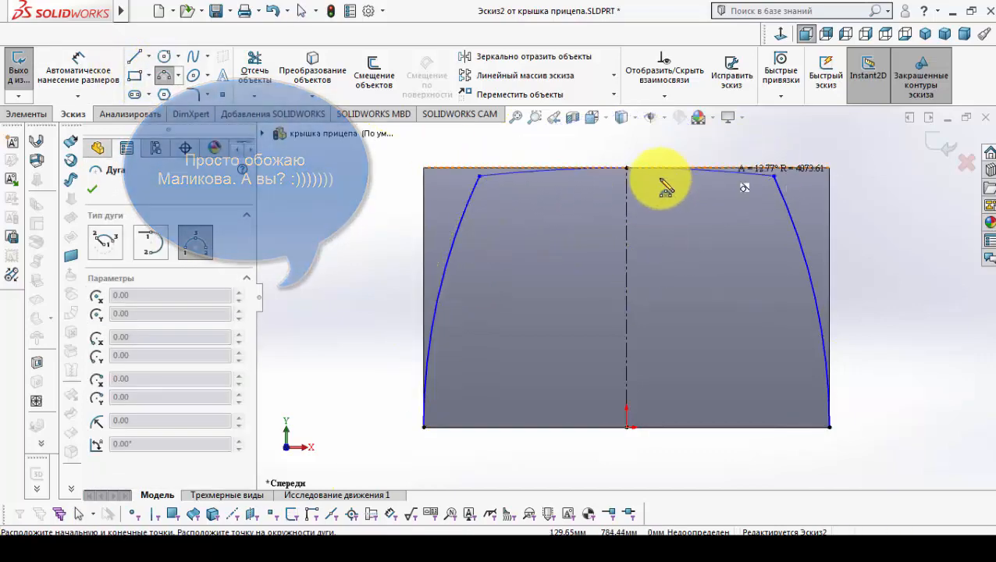
pyautogui.click(667, 164)
pyautogui.press('Escape')
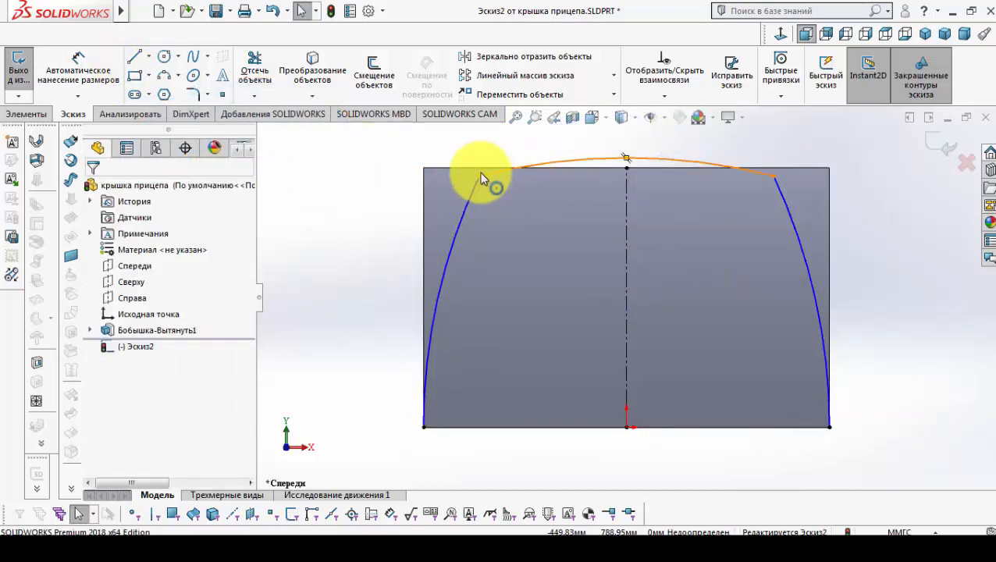
pyautogui.moveTo(482, 179); pyautogui.dragTo(456, 213)
pyautogui.press('Escape')
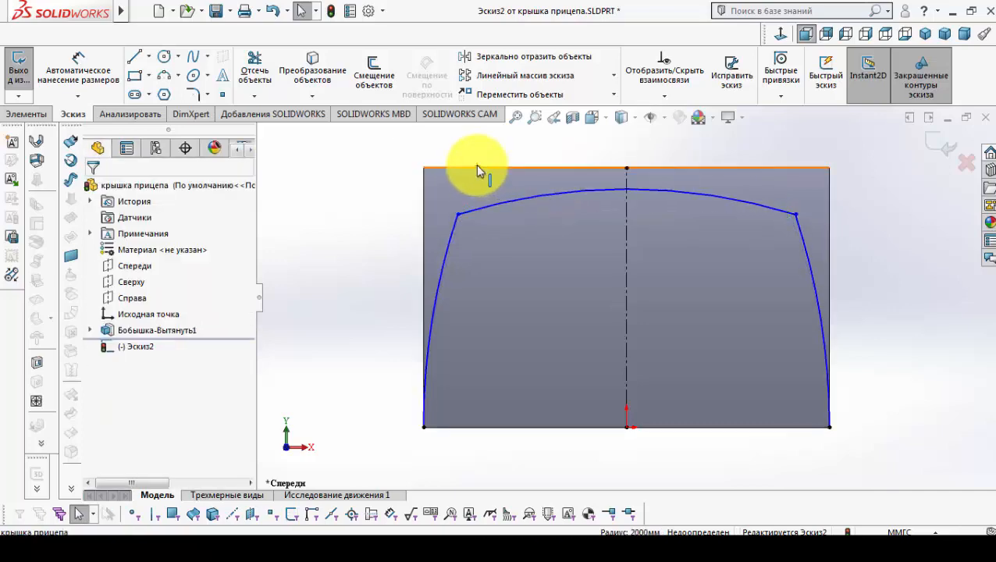
# - Place the midpoint of the top arc at the upper end of the vertical construction line
pyautogui.click(520, 194)
pyautogui.keyDown('ctrl'); pyautogui.click(626, 167); pyautogui.keyUp('ctrl')
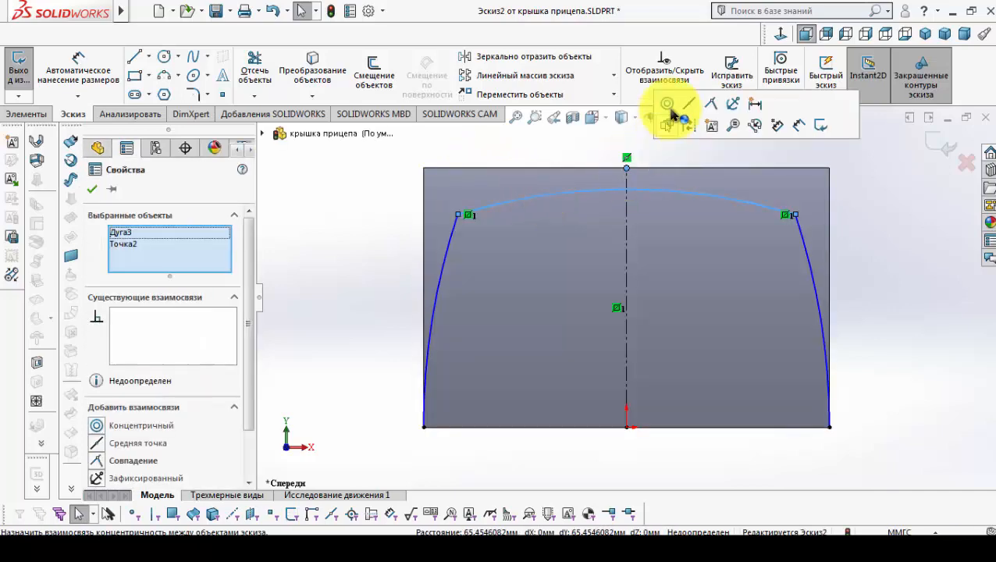
pyautogui.click(686, 112)
pyautogui.press('Escape')
pyautogui.click(527, 175)
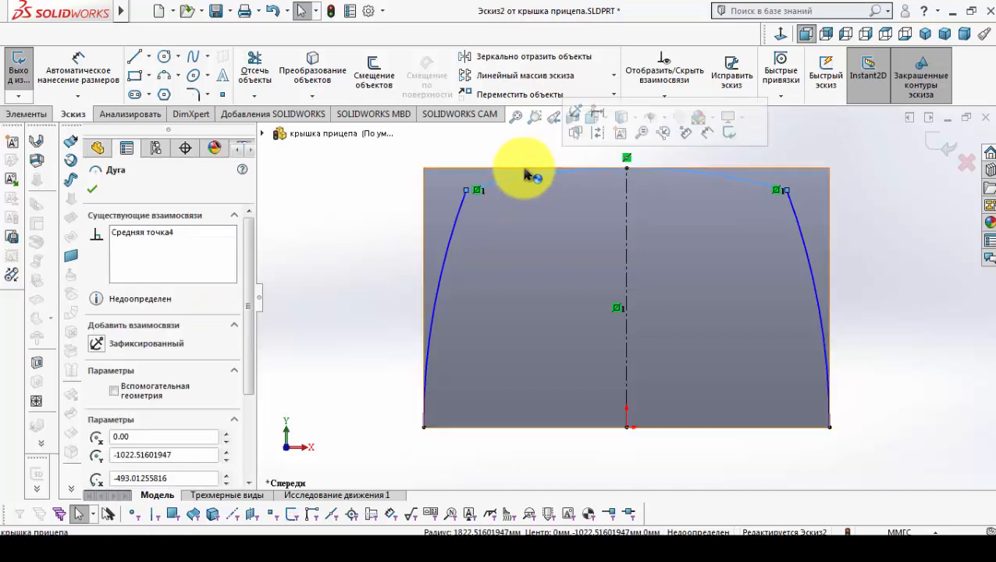
pyautogui.press('Escape')
pyautogui.click(527, 173)
pyautogui.keyDown('ctrl'); pyautogui.click(528, 167); pyautogui.keyUp('ctrl')
pyautogui.click(356, 178)
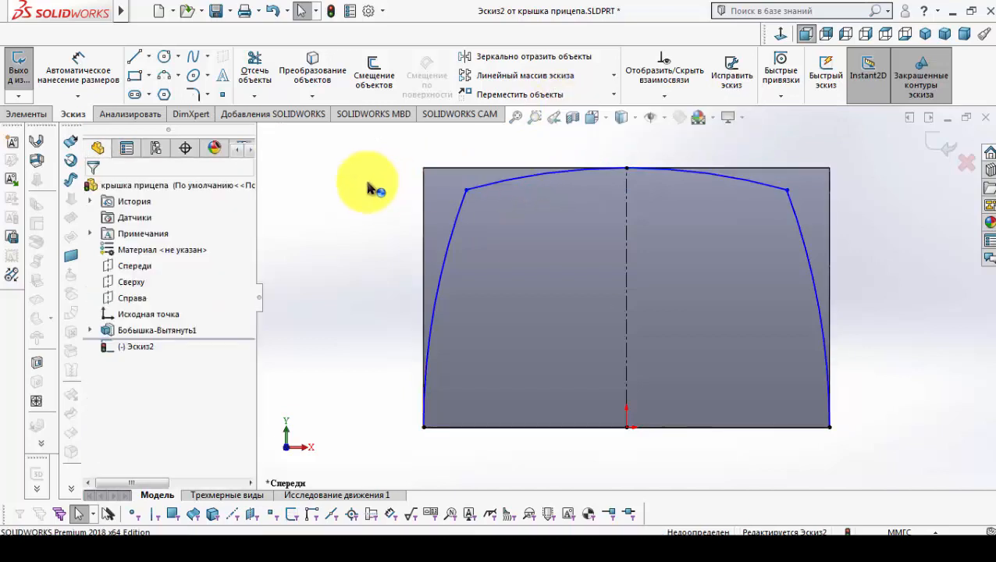
# - Fillet both upper corners between the side arcs and the top arc with a 200 mm radius, accepting the relation changes
pyautogui.click(193, 96)
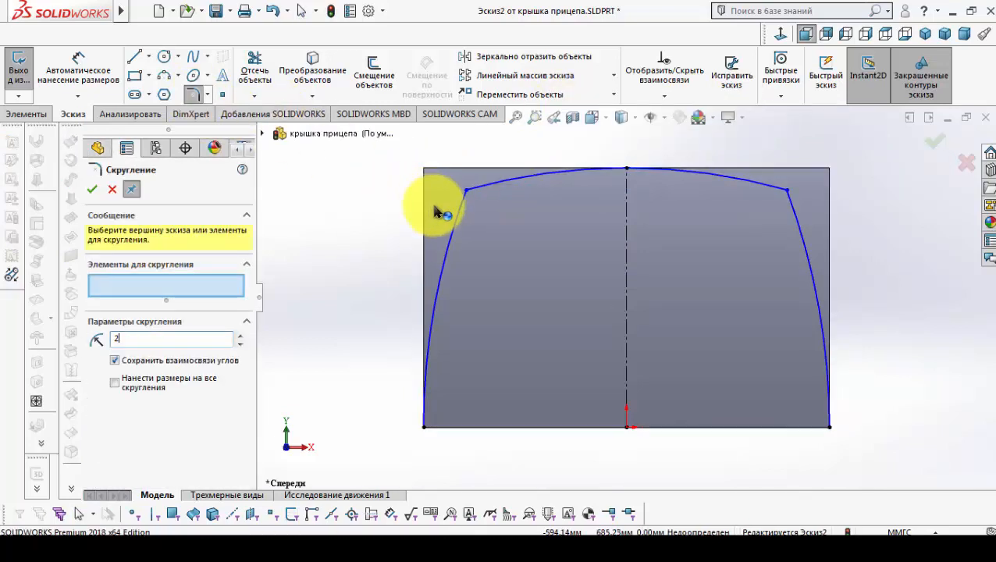
pyautogui.click(469, 191)
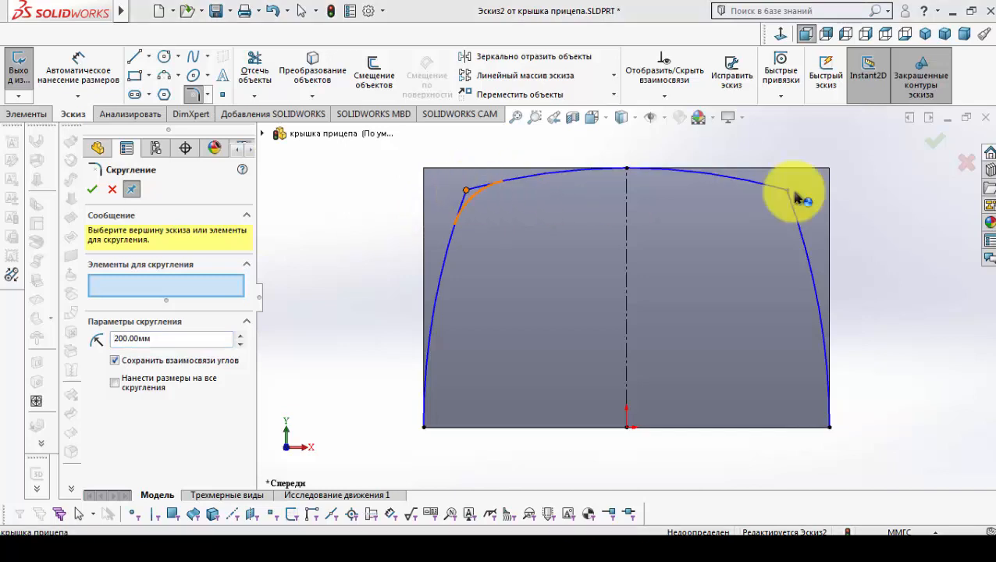
pyautogui.click(556, 290)
pyautogui.click(791, 199)
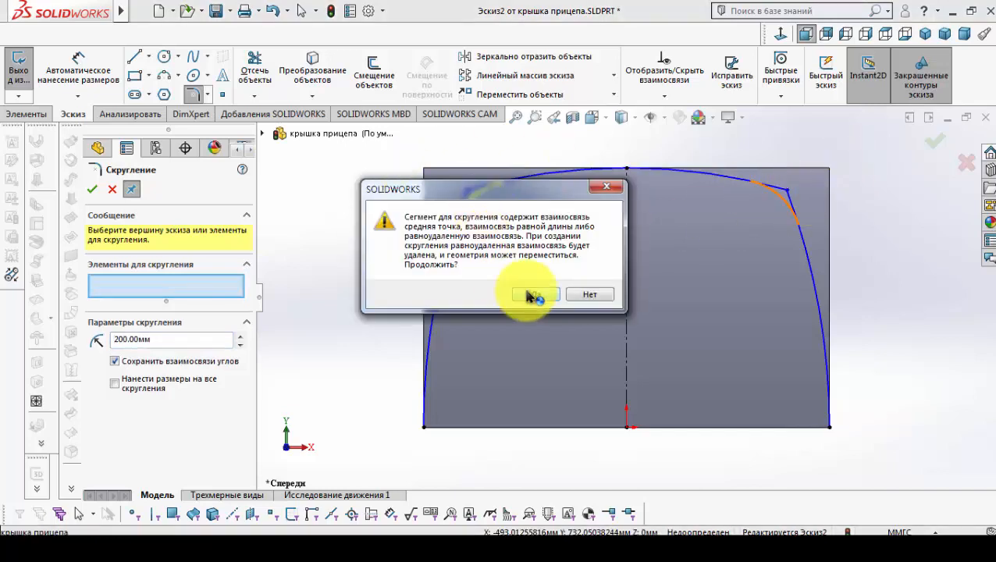
pyautogui.click(518, 290)
pyautogui.click(92, 189)
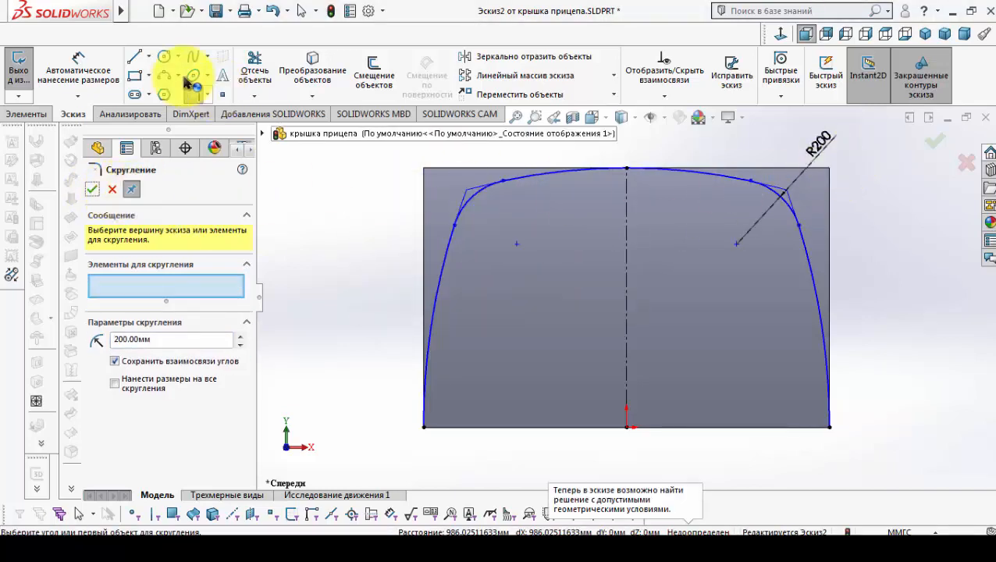
# - Draw straight lines from the lower end of one side arc around the outside of the body to the other, closing the cut profile
pyautogui.click(134, 56)
pyautogui.click(424, 426)
pyautogui.click(321, 428)
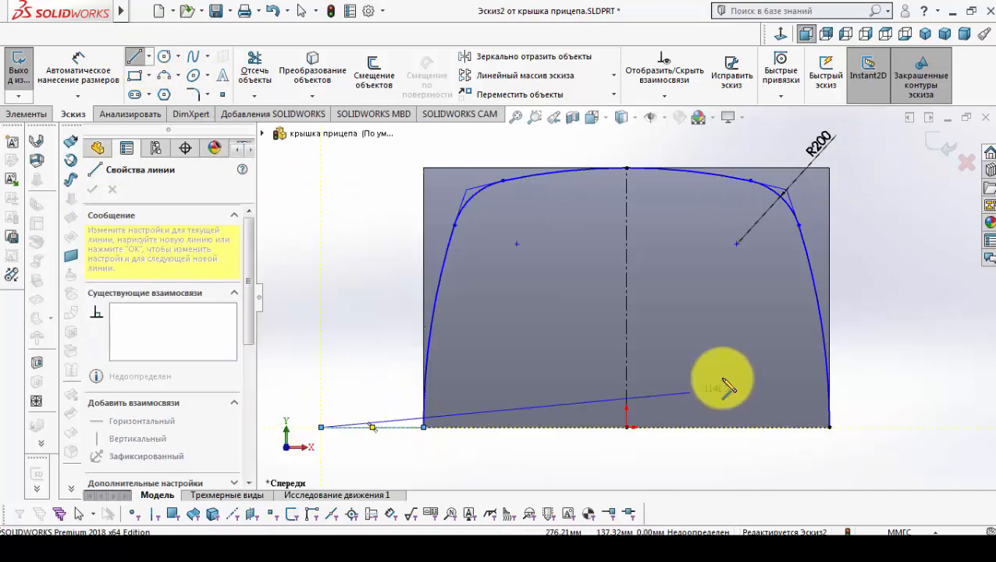
pyautogui.scroll(4, 719, 373)
pyautogui.scroll(-2, 699, 271)
pyautogui.click(378, 161)
pyautogui.click(810, 160)
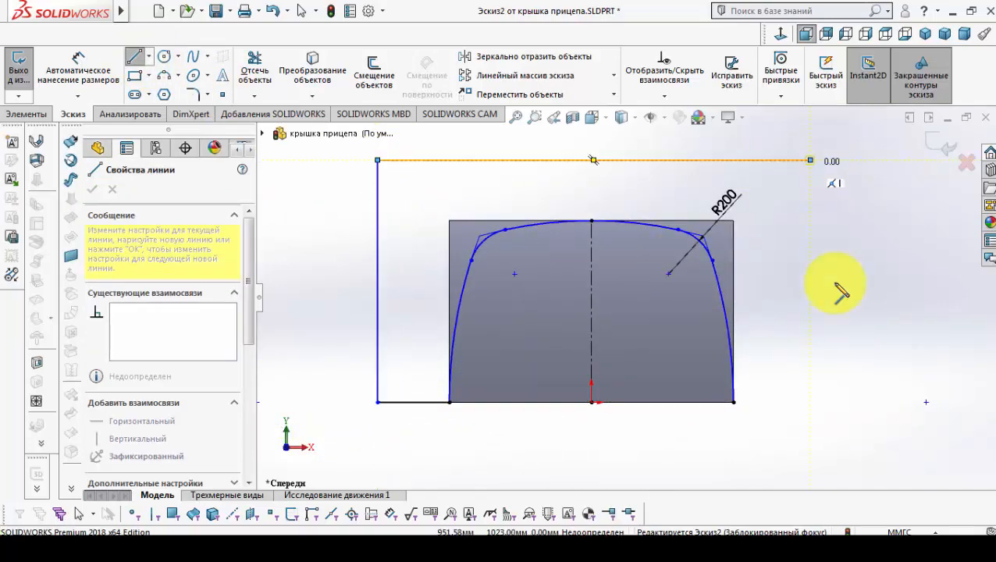
pyautogui.click(810, 402)
pyautogui.click(734, 402)
pyautogui.press('Escape')
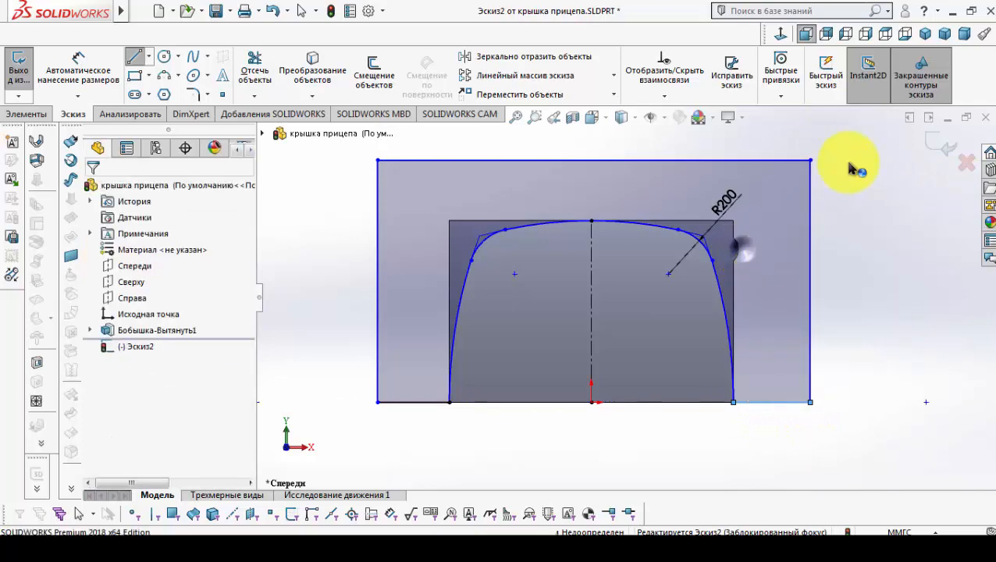
# - Cut-extrude the outer profile 5404 mm deep through the whole body
pyautogui.hotkey('ctrl', 'b')
pyautogui.click(371, 66)
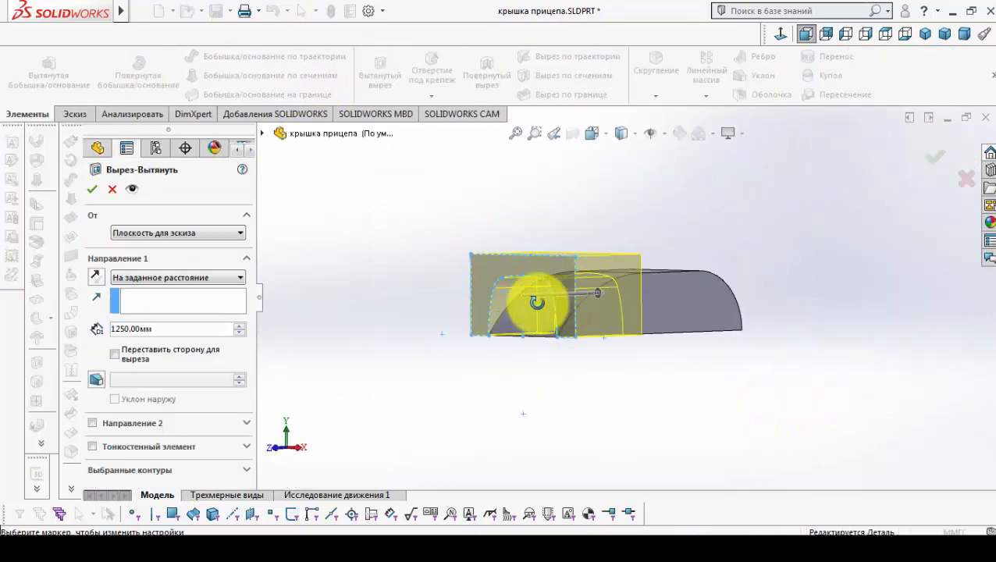
pyautogui.moveTo(609, 300); pyautogui.dragTo(889, 228)
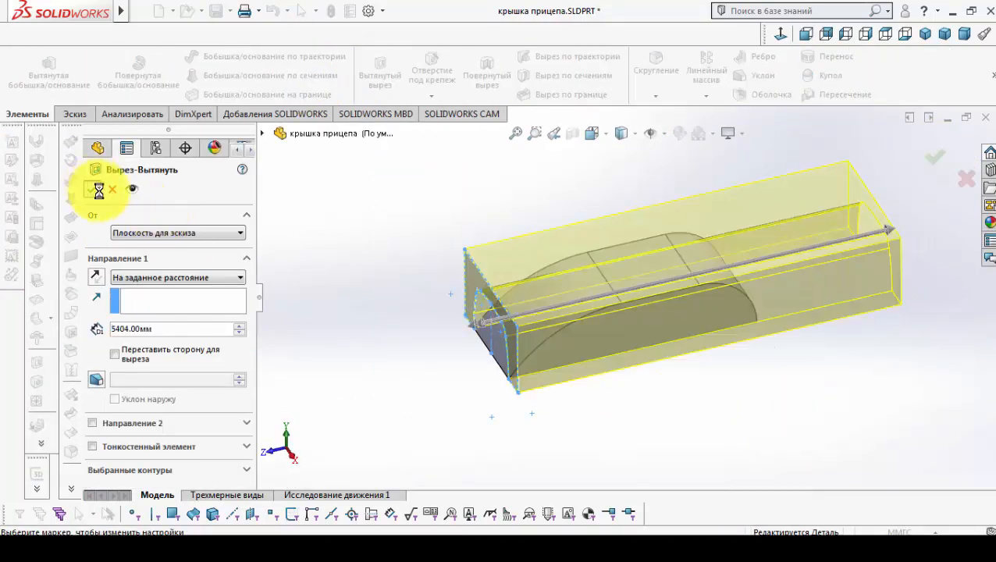
# - Set up a fillet with a 100 mm radius on the edges where the first sloped end meets the sides and roof
pyautogui.moveTo(584, 271); pyautogui.dragTo(596, 304, button='middle')
pyautogui.click(656, 70)
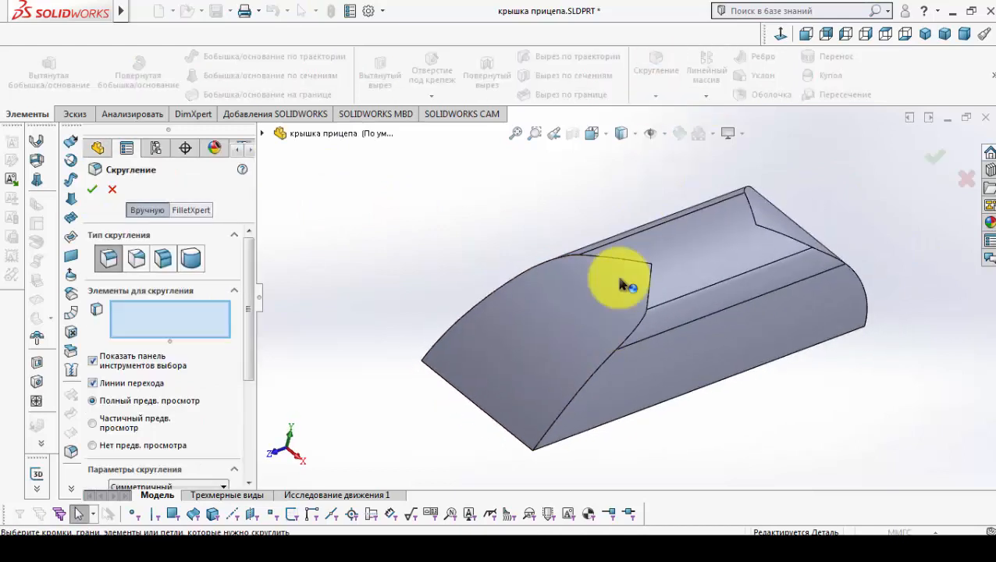
pyautogui.scroll(-5, 240, 374)
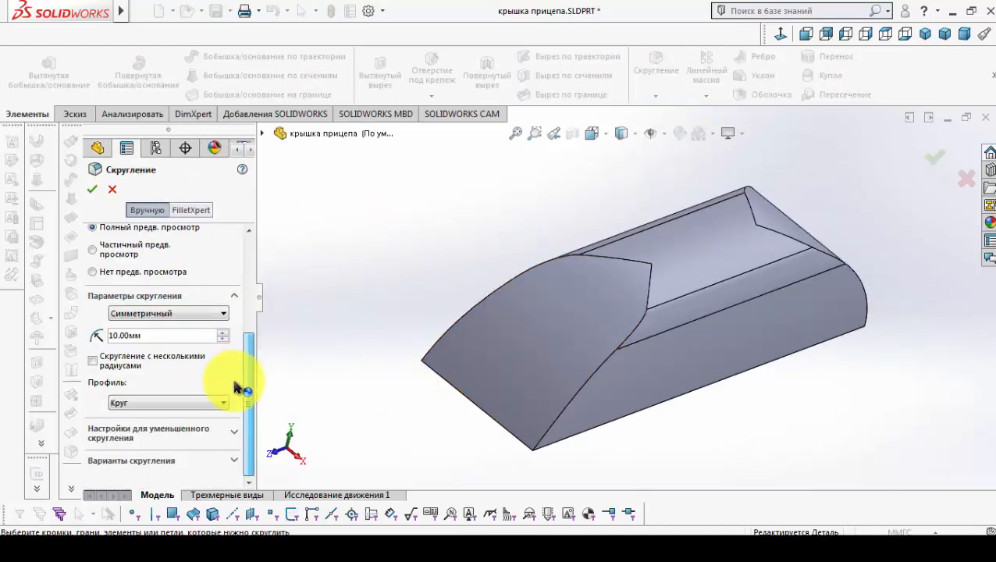
pyautogui.click(186, 341)
pyautogui.write('100')
pyautogui.press('Return')
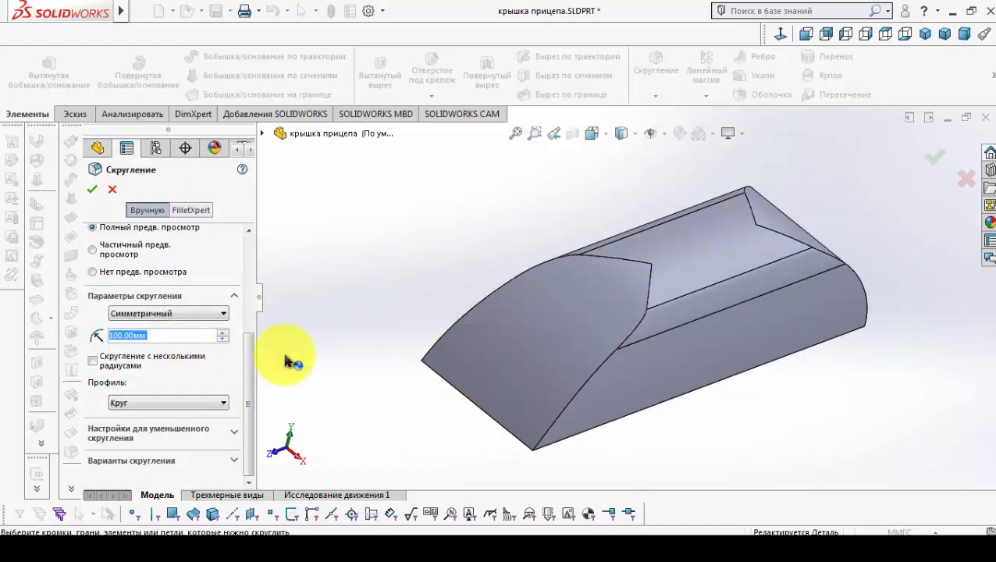
pyautogui.click(614, 360)
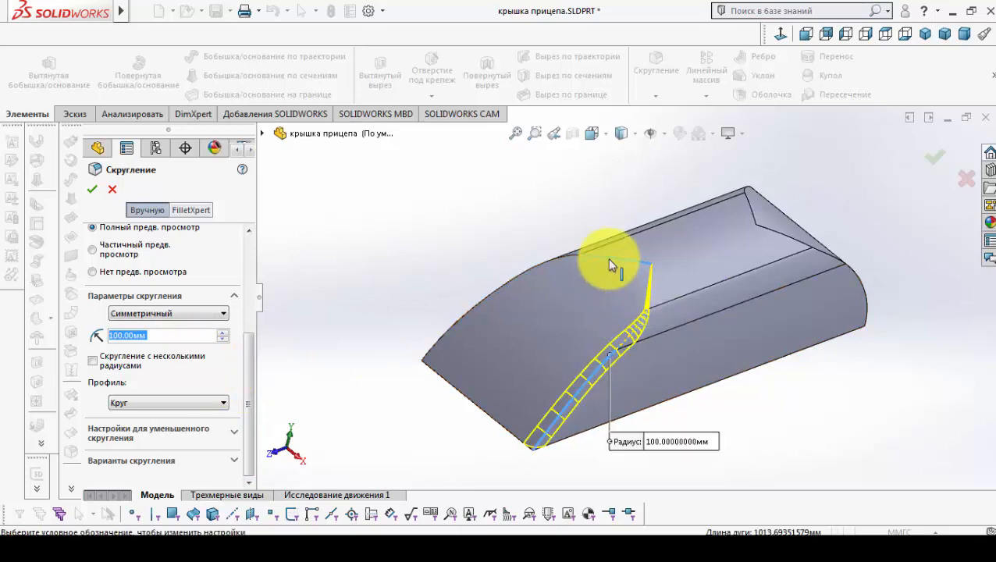
# - Add the matching edges at the other sloped end and complete the 100 mm fillet
pyautogui.moveTo(811, 270); pyautogui.dragTo(707, 262, button='middle')
pyautogui.scroll(-5, 734, 356)
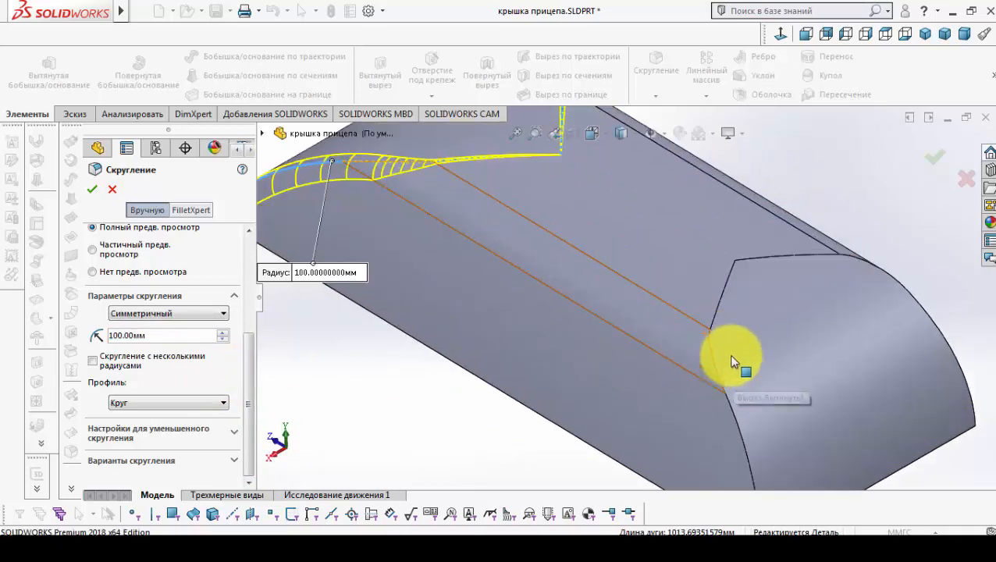
pyautogui.click(722, 304)
pyautogui.click(750, 261)
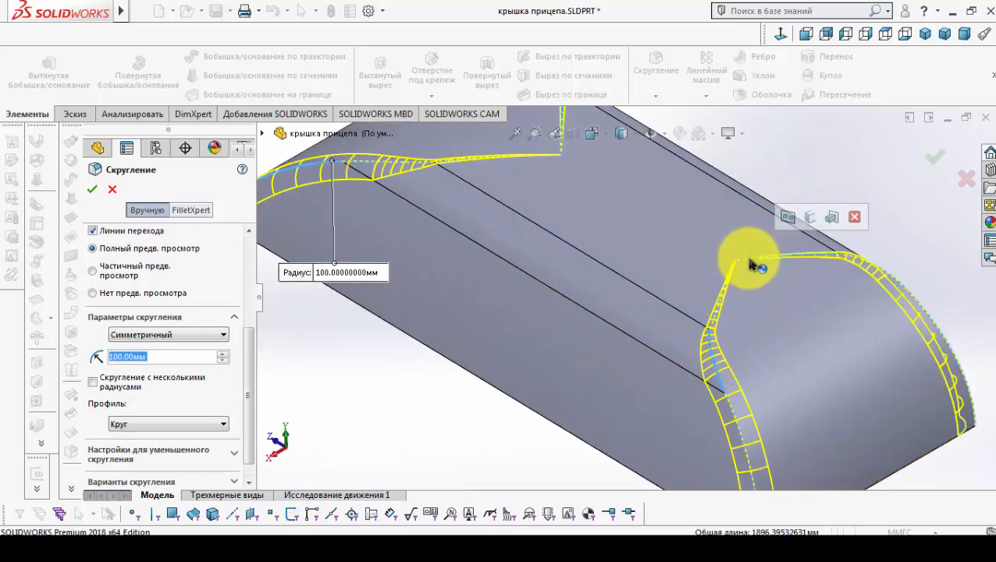
pyautogui.scroll(1, 768, 317)
pyautogui.click(92, 192)
pyautogui.scroll(5, 574, 304)
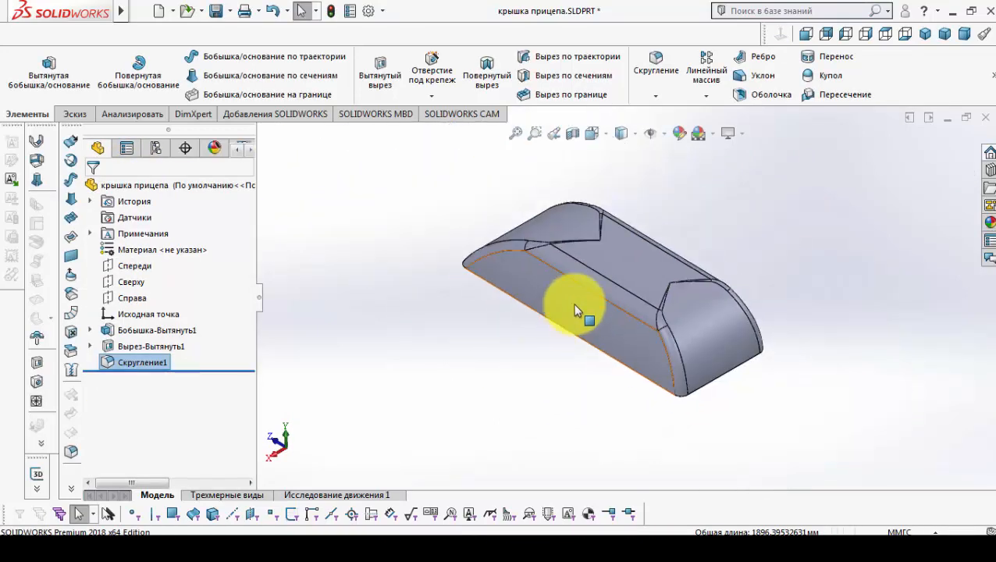
# - Begin a surface offset with the rounded faces of the first end and the long rounded strip on one side
pyautogui.moveTo(574, 305); pyautogui.dragTo(632, 254, button='middle')
pyautogui.scroll(-4, 638, 283)
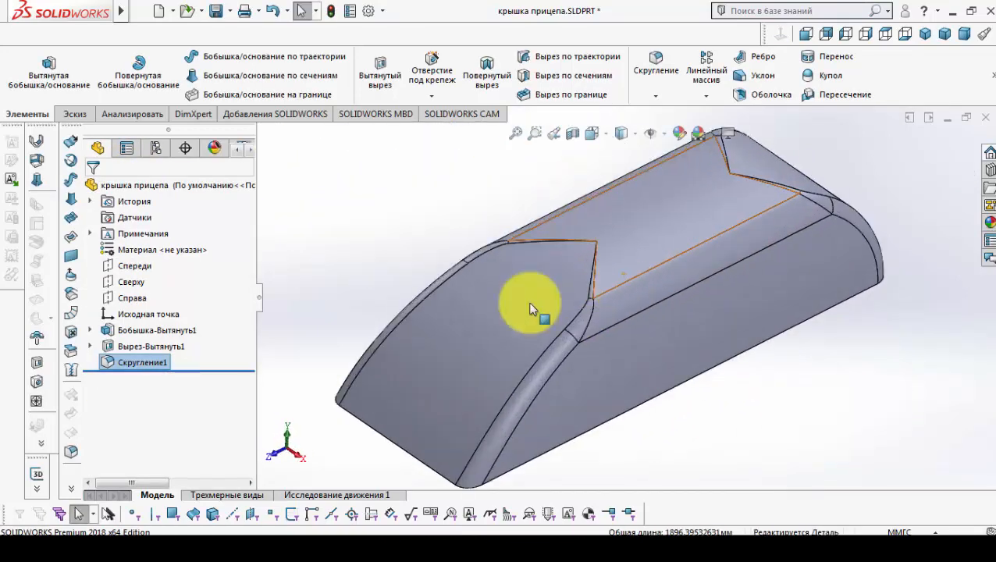
pyautogui.click(72, 293)
pyautogui.click(550, 348)
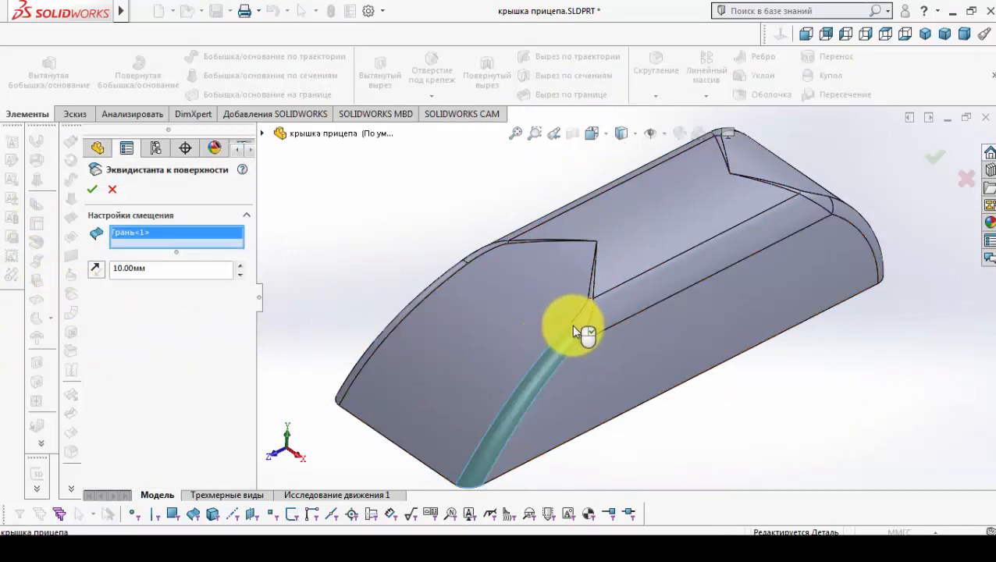
pyautogui.click(603, 312)
pyautogui.click(823, 240)
pyautogui.moveTo(823, 240); pyautogui.dragTo(667, 312, button='middle')
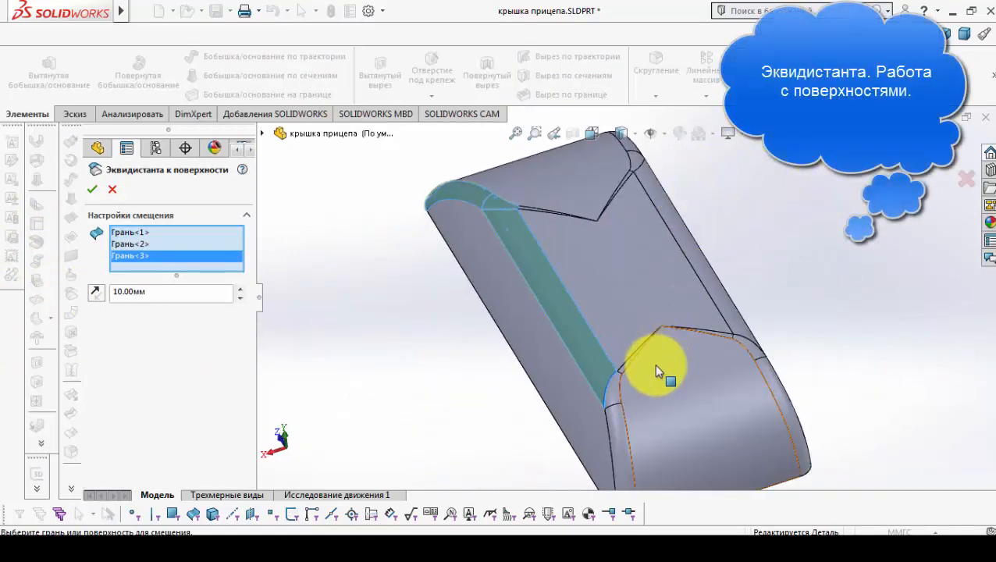
# - Add the corner and end fillet faces on both sides of the other sloped end to the surface offset
pyautogui.scroll(-2, 602, 381)
pyautogui.click(598, 383)
pyautogui.click(597, 411)
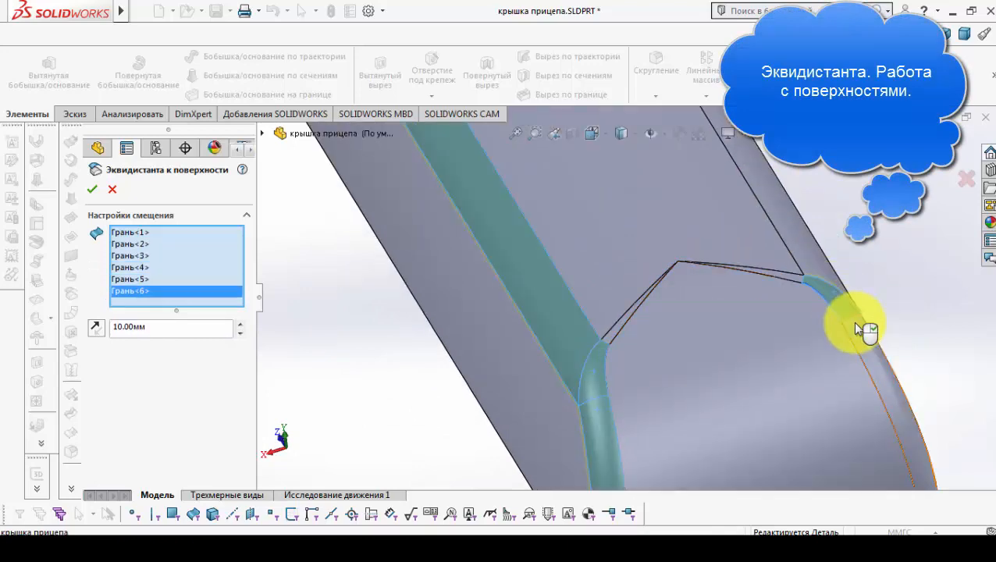
pyautogui.click(786, 276)
pyautogui.scroll(5, 787, 299)
pyautogui.moveTo(780, 274); pyautogui.dragTo(726, 208, button='middle')
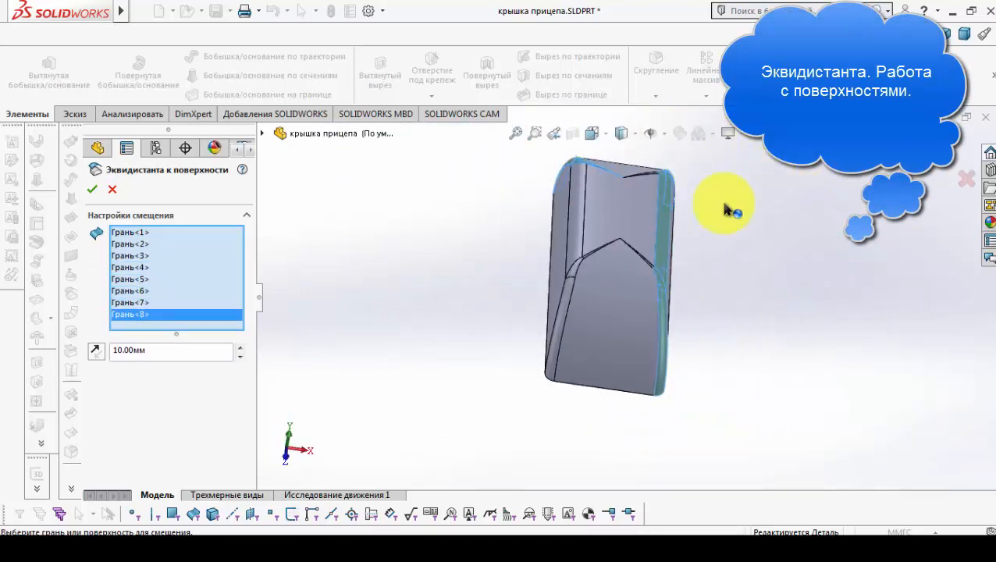
# - Add the remaining corner and end fillet faces at the first sloped end to the surface offset
pyautogui.scroll(-5, 601, 265)
pyautogui.scroll(-2, 520, 254)
pyautogui.click(503, 210)
pyautogui.click(437, 311)
pyautogui.click(415, 367)
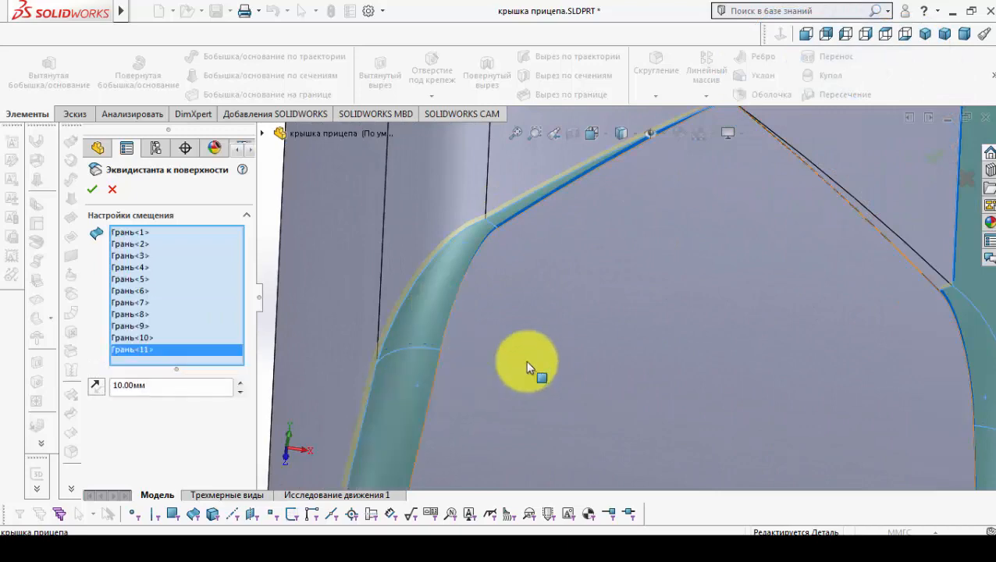
# - Remove the two narrow sliver faces along the roof's end edges from the offset selection
pyautogui.scroll(7, 547, 361)
pyautogui.moveTo(590, 368); pyautogui.dragTo(645, 282, button='middle')
pyautogui.scroll(-5, 652, 246)
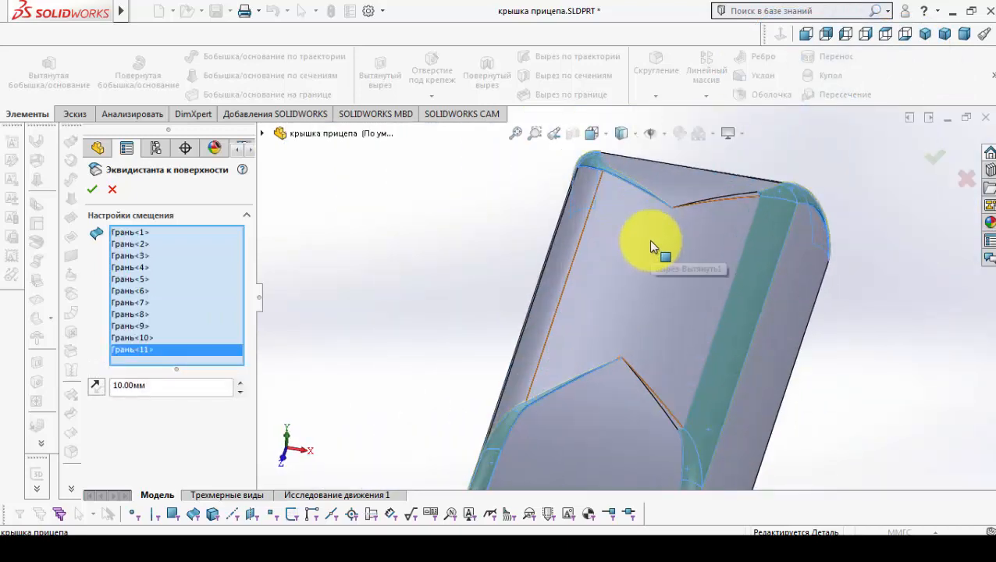
pyautogui.scroll(-7, 582, 391)
pyautogui.scroll(-1, 469, 391)
pyautogui.click(460, 386)
pyautogui.scroll(9, 573, 382)
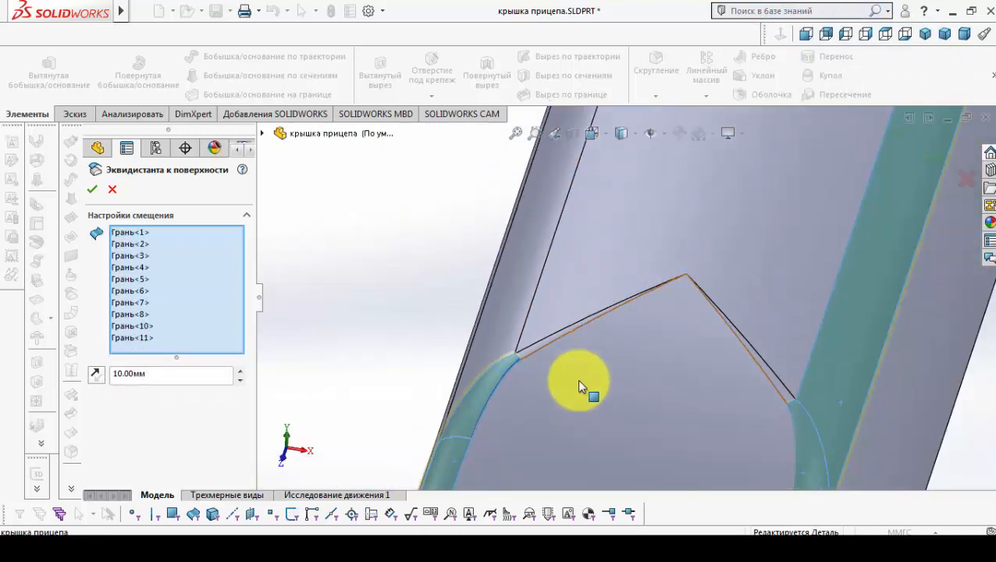
pyautogui.scroll(-3, 675, 176)
pyautogui.scroll(2, 664, 183)
pyautogui.scroll(-4, 609, 202)
pyautogui.click(567, 201)
pyautogui.scroll(5, 593, 312)
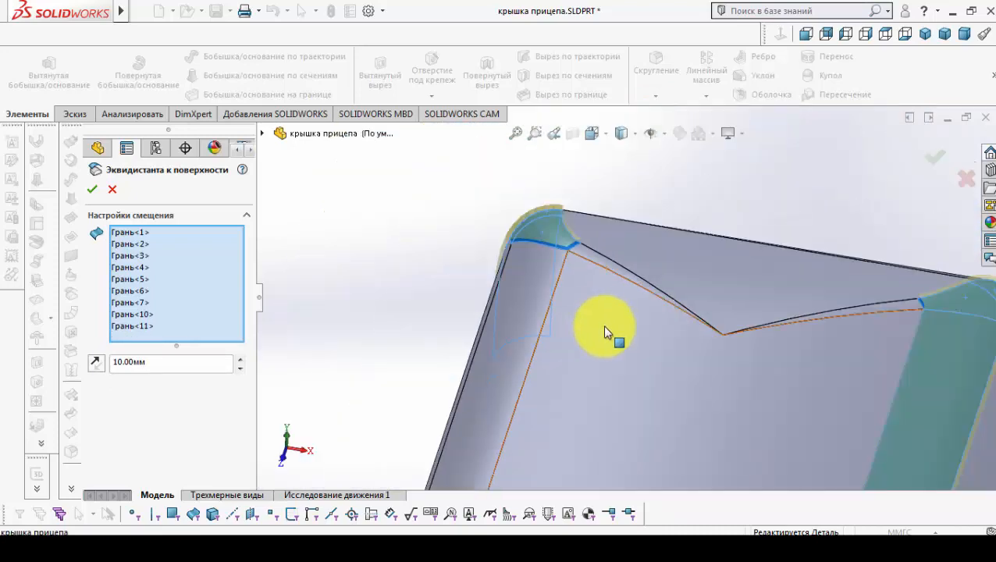
# - Add the opposite long rounded strip and offset all selected faces by 20 mm
pyautogui.click(590, 337)
pyautogui.scroll(3, 617, 375)
pyautogui.moveTo(637, 407)
pyautogui.mouseDown(button='middle')
pyautogui.moveTo(595, 356)
pyautogui.moveTo(662, 349)
pyautogui.moveTo(650, 391)
pyautogui.mouseUp(button='middle')
pyautogui.scroll(2, 649, 391)
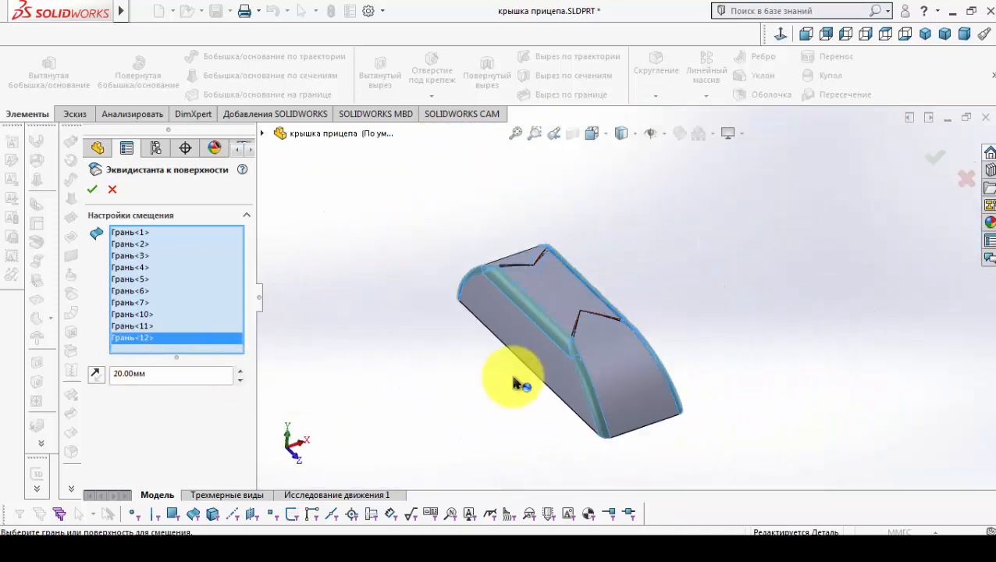
pyautogui.scroll(-3, 515, 382)
pyautogui.click(92, 190)
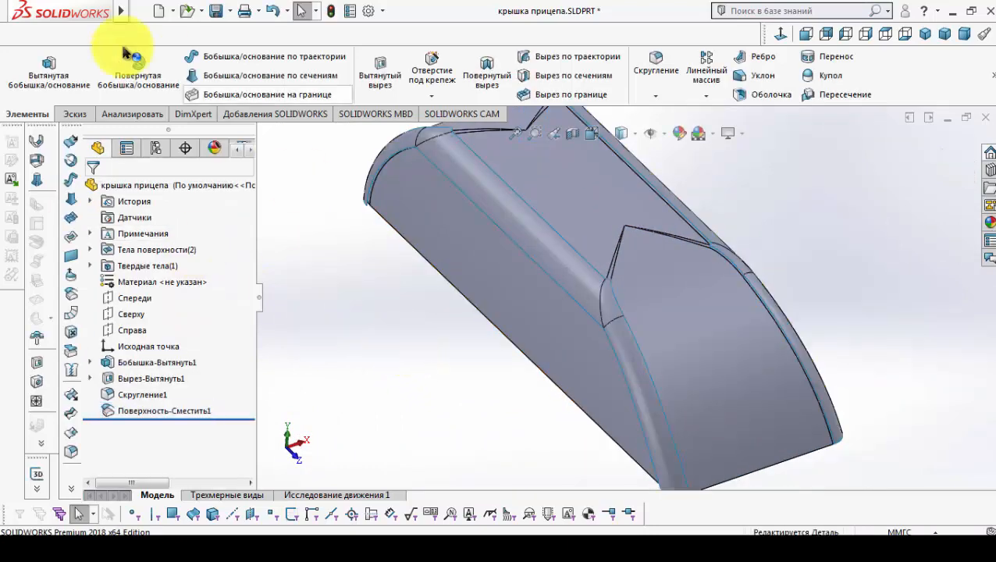
# - Thicken the first offset surface by 20 mm toward the body, merging it with the solid
pyautogui.moveTo(121, 11)
pyautogui.click(246, 11)
pyautogui.moveTo(313, 44)
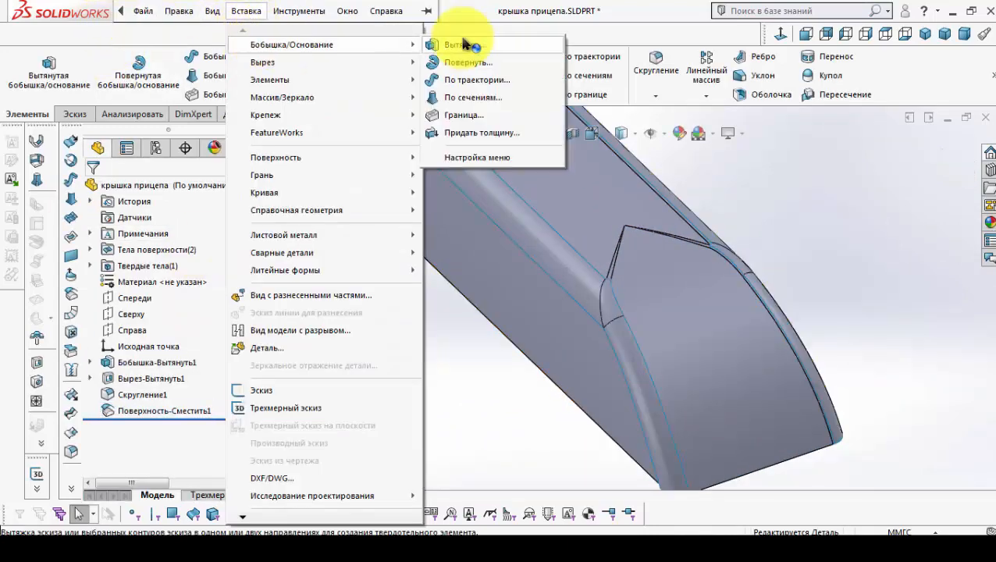
pyautogui.click(453, 134)
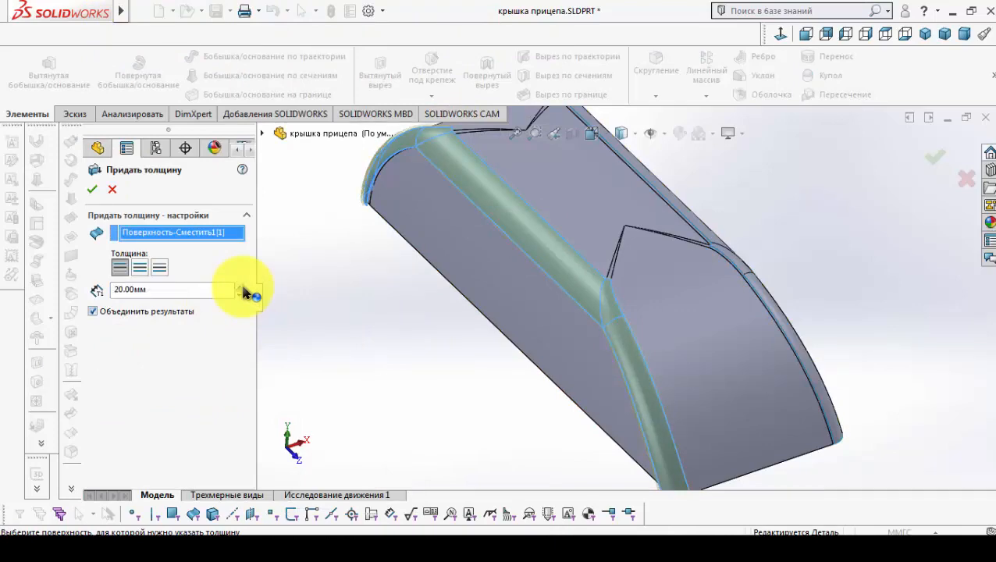
pyautogui.scroll(-5, 456, 167)
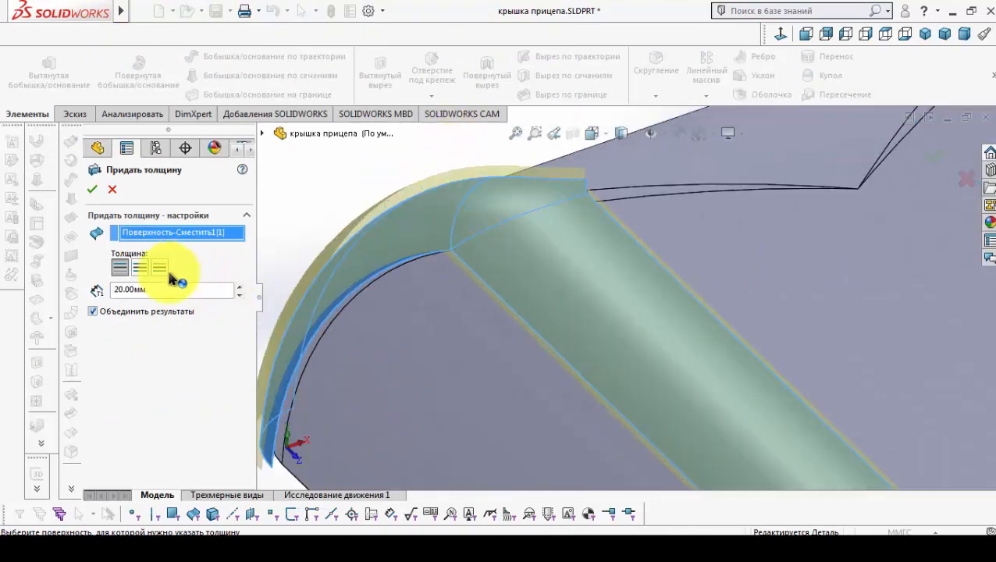
pyautogui.click(163, 269)
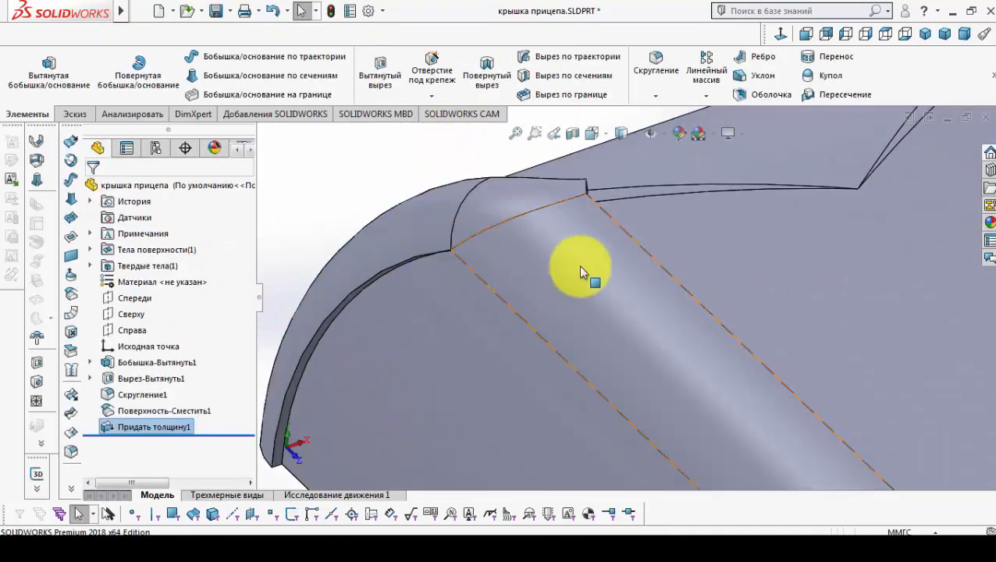
# - Thicken the second offset surface on the opposite side by 20 mm toward the body, merging the result
pyautogui.moveTo(585, 276); pyautogui.dragTo(445, 229, button='middle')
pyautogui.click(245, 11)
pyautogui.moveTo(257, 44)
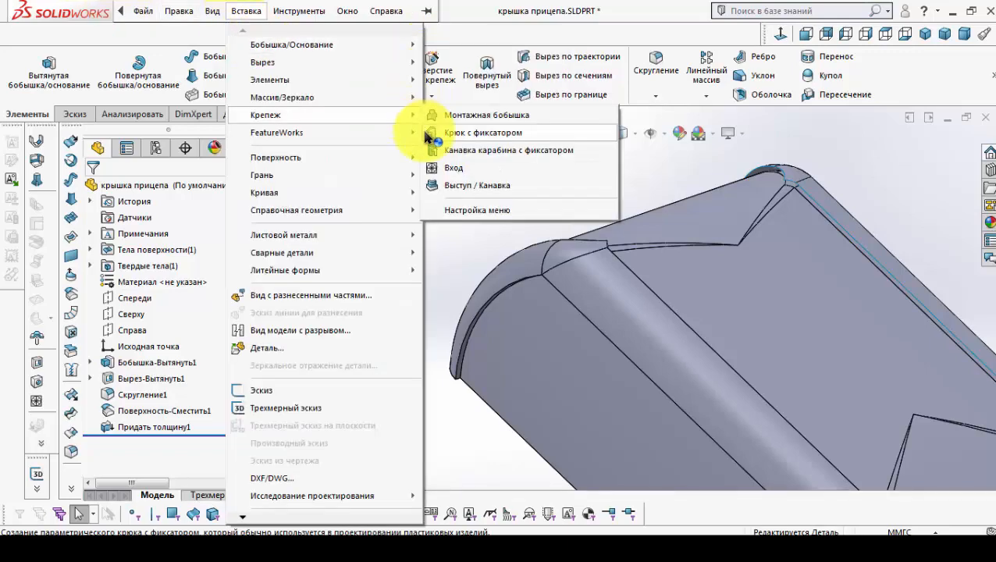
pyautogui.click(250, 12)
pyautogui.click(250, 13)
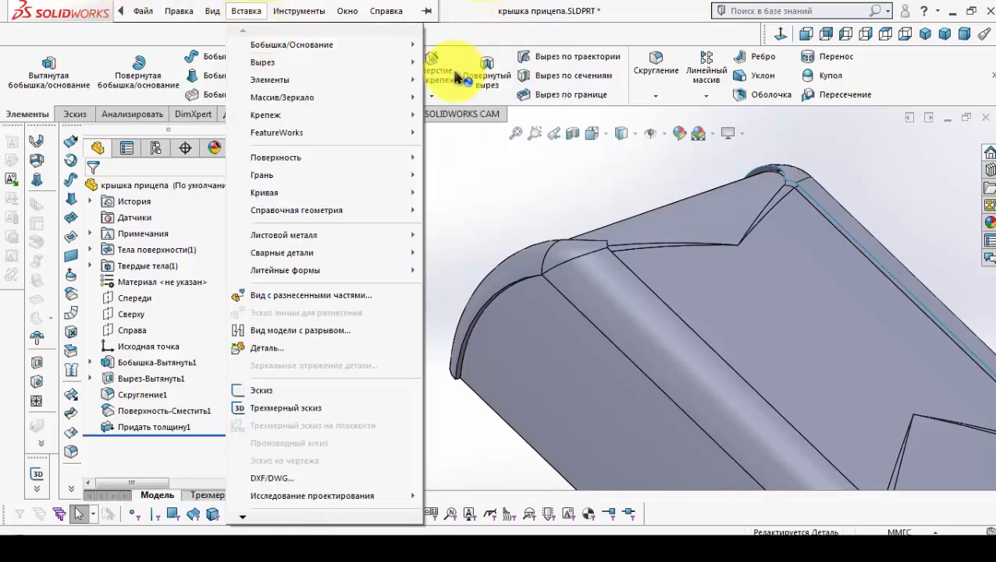
pyautogui.click(515, 133)
pyautogui.moveTo(562, 138); pyautogui.dragTo(707, 366, button='middle')
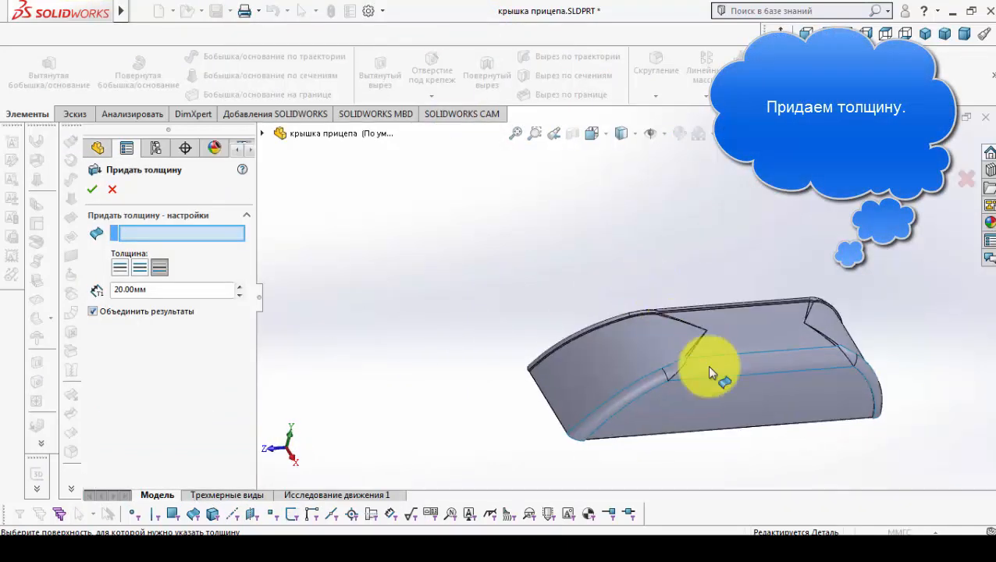
pyautogui.scroll(-5, 697, 306)
pyautogui.click(696, 305)
pyautogui.scroll(6, 698, 314)
pyautogui.click(92, 193)
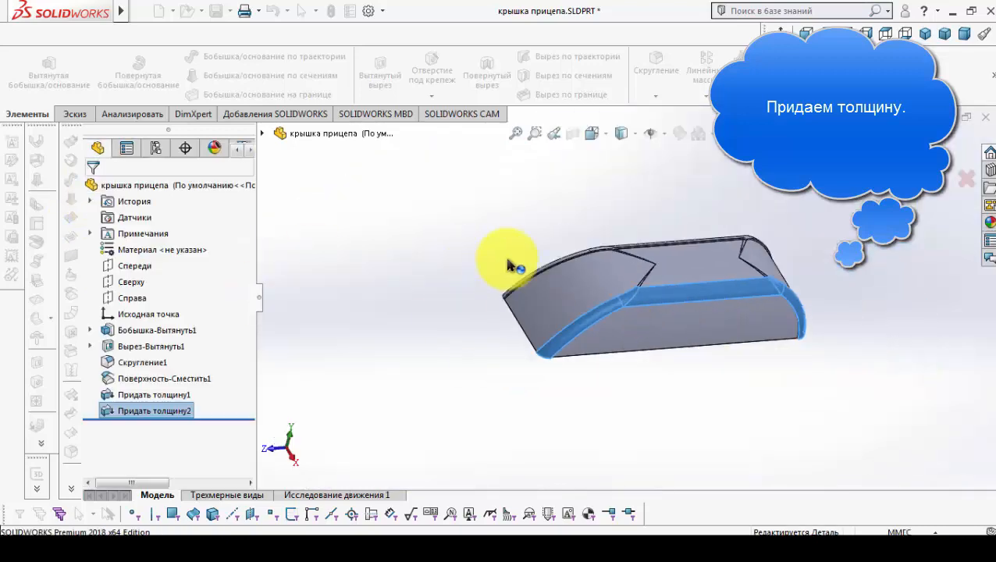
# - Examine the thickened strips along the body's rounded edges and corners, showing the whole model in a wider view
pyautogui.moveTo(511, 267); pyautogui.dragTo(716, 289, button='middle')
pyautogui.scroll(-5, 707, 251)
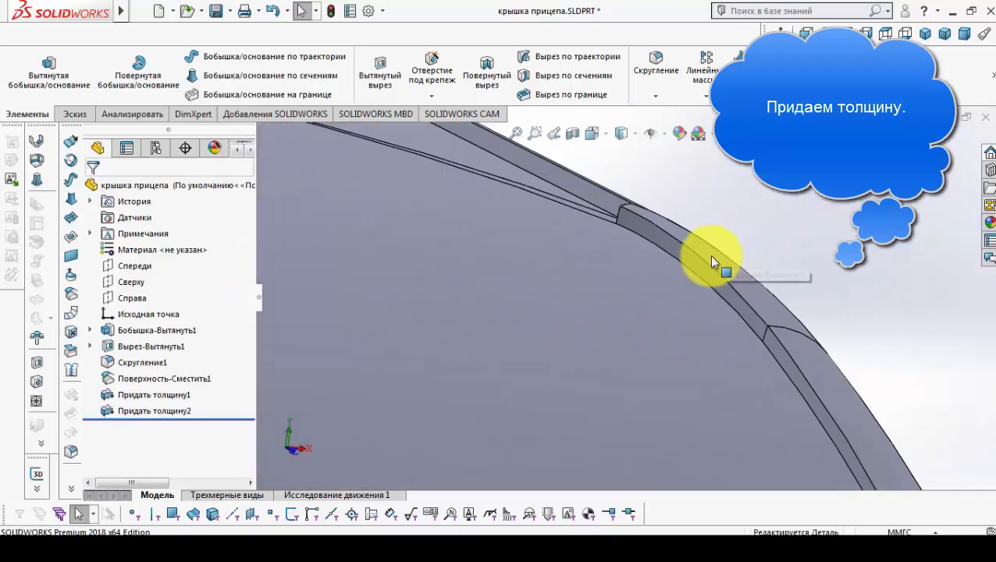
pyautogui.moveTo(600, 231); pyautogui.dragTo(628, 288, button='middle')
pyautogui.scroll(7, 627, 303)
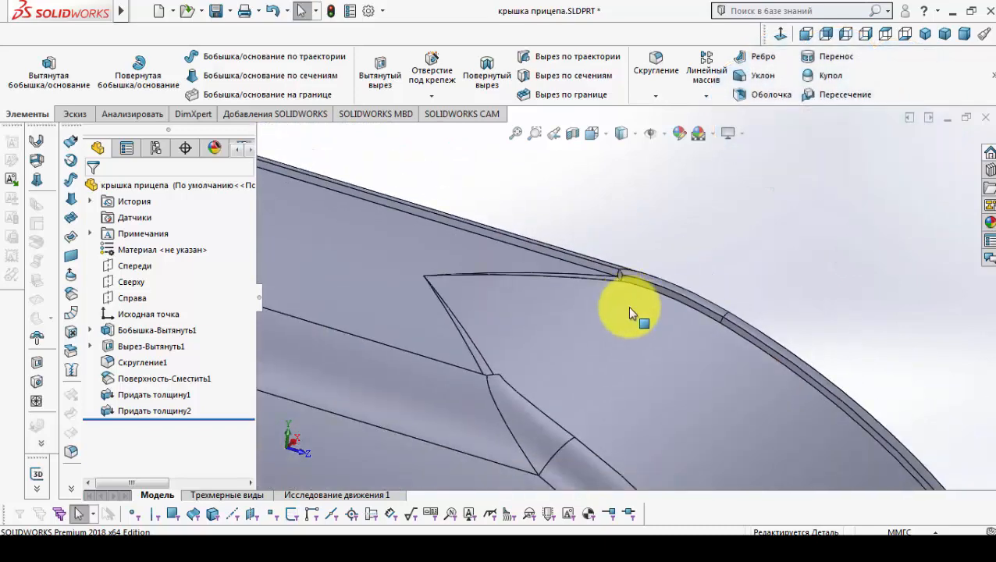
pyautogui.press('f')
pyautogui.click(260, 298)
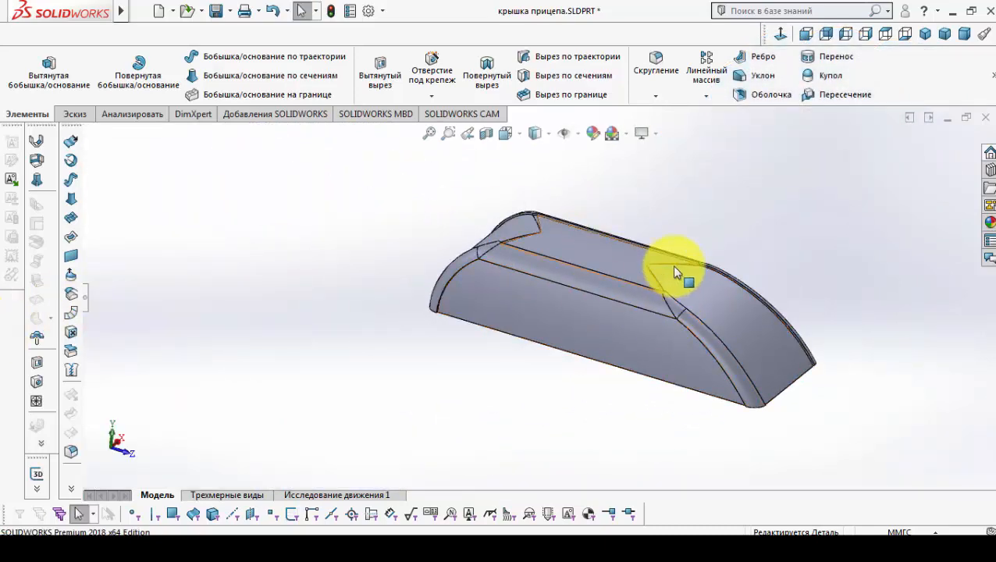
# - Offset the roof panel's top face and the four narrow faces along its V-shaped ends by 20 mm
pyautogui.scroll(-3, 676, 273)
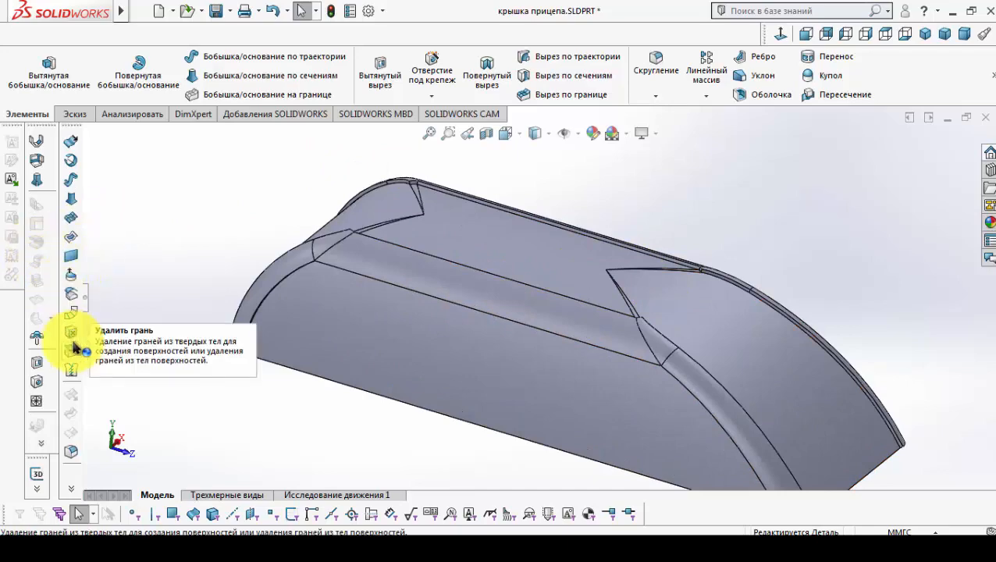
pyautogui.click(69, 278)
pyautogui.scroll(-5, 445, 209)
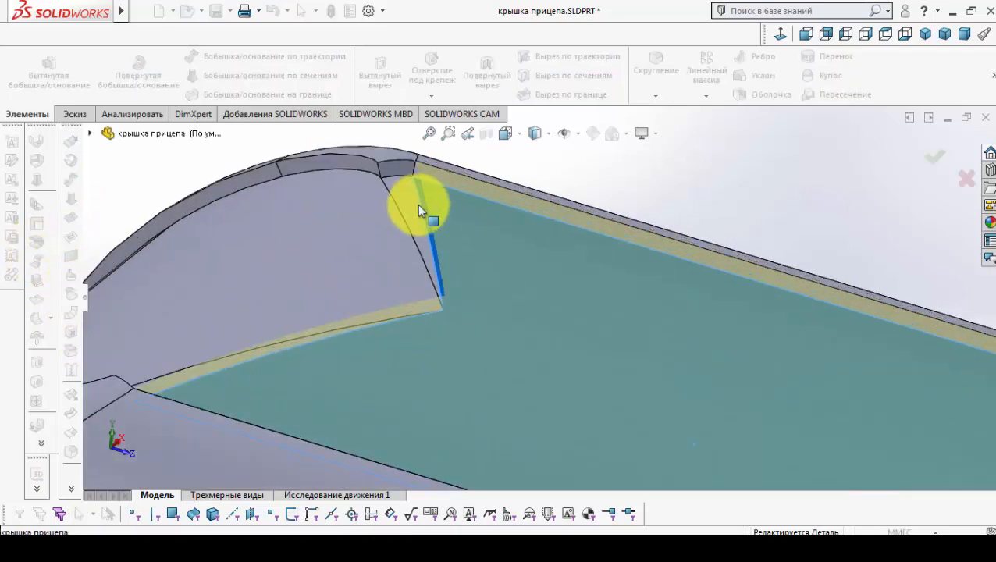
pyautogui.scroll(5, 308, 379)
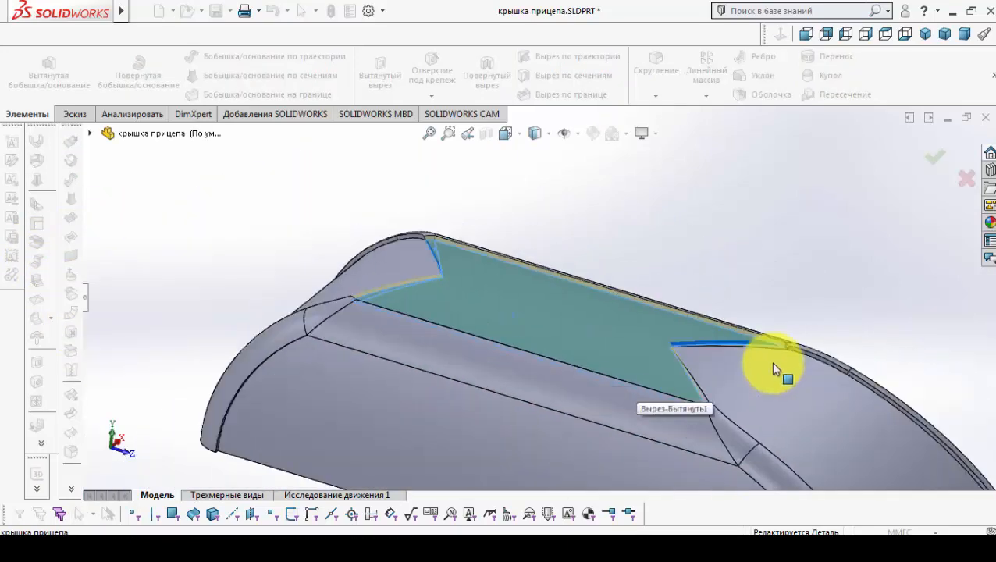
pyautogui.scroll(-5, 771, 367)
pyautogui.click(591, 268)
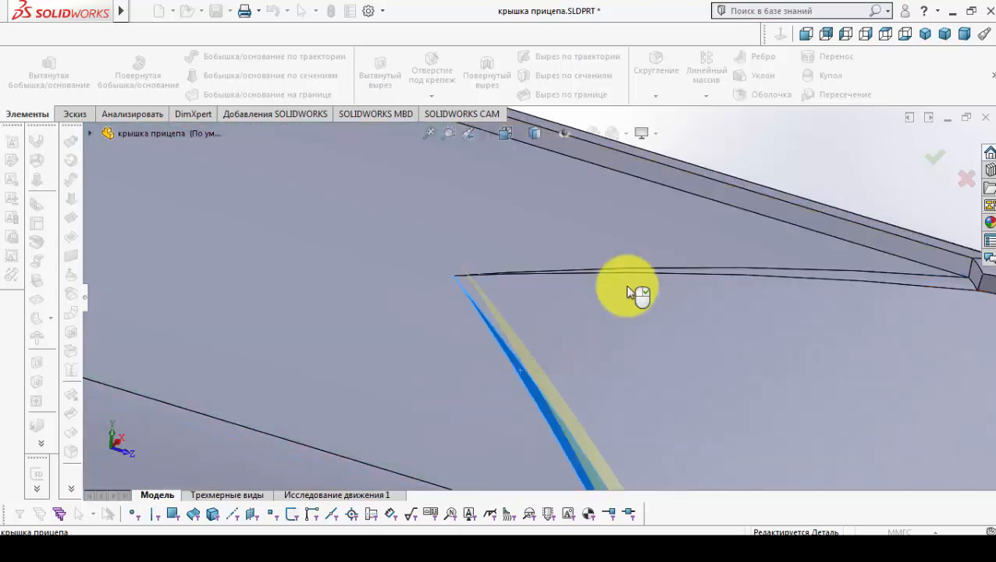
pyautogui.click(738, 271)
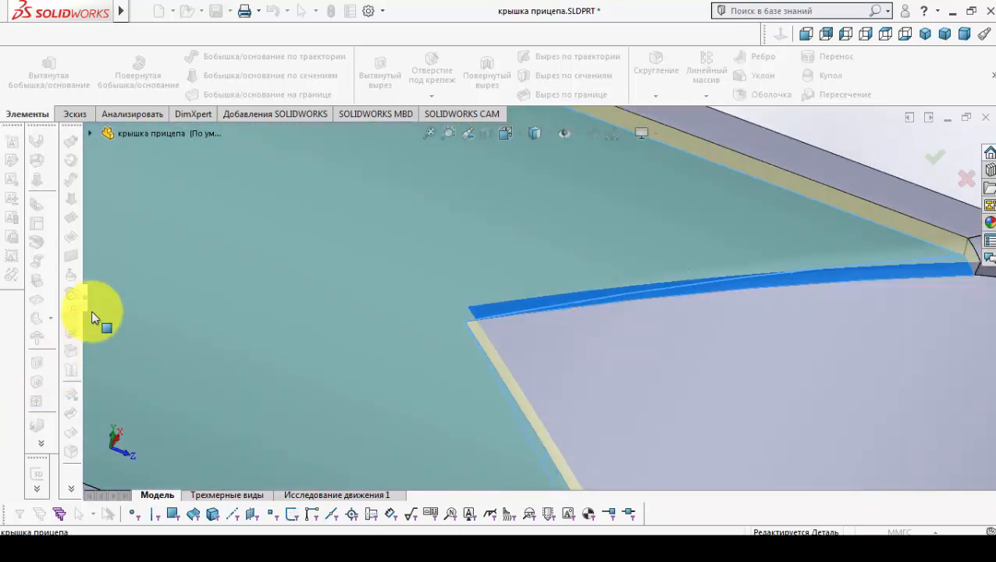
pyautogui.click(87, 303)
pyautogui.scroll(7, 593, 314)
pyautogui.scroll(-3, 574, 304)
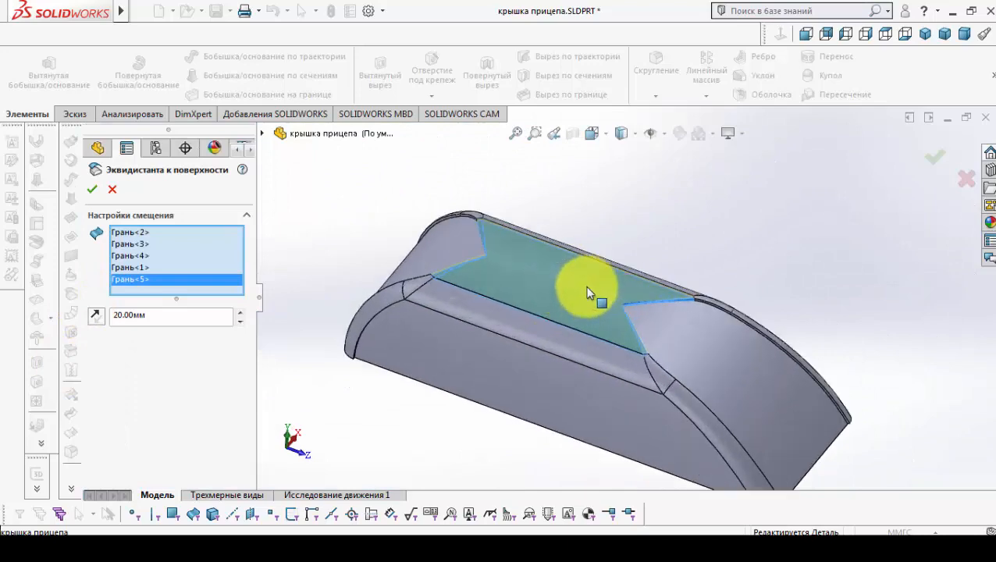
pyautogui.click(91, 190)
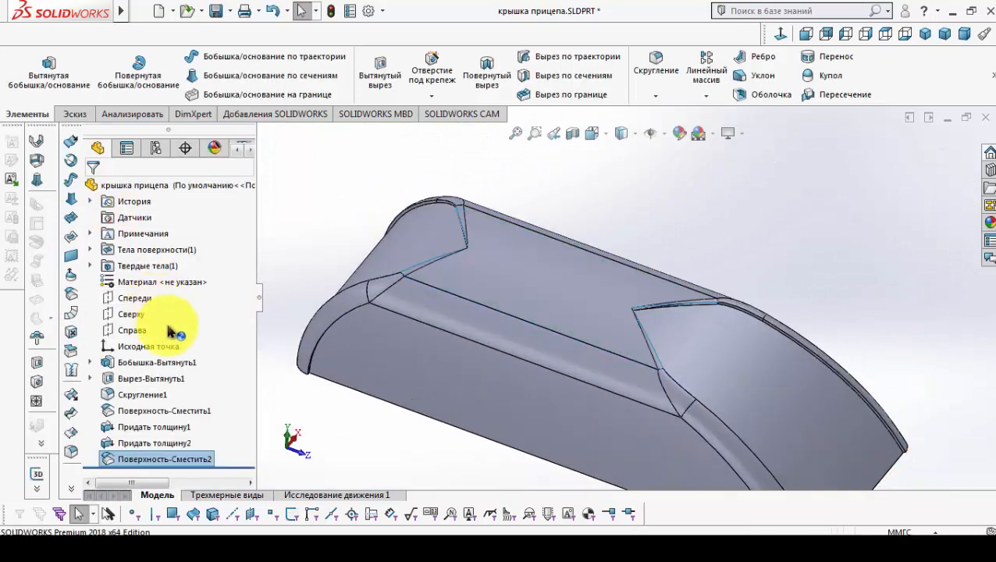
# - Start a sketch on the Top plane and draw two lines tracing the V-shaped notch at the roof panel's far end
pyautogui.click(150, 296)
pyautogui.click(593, 117)
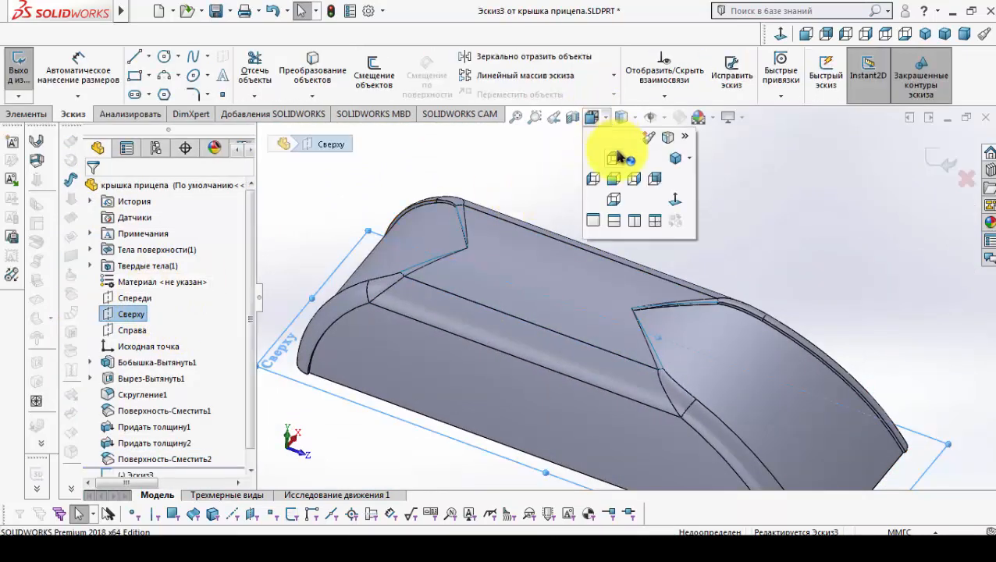
pyautogui.click(618, 156)
pyautogui.scroll(-5, 651, 212)
pyautogui.click(135, 57)
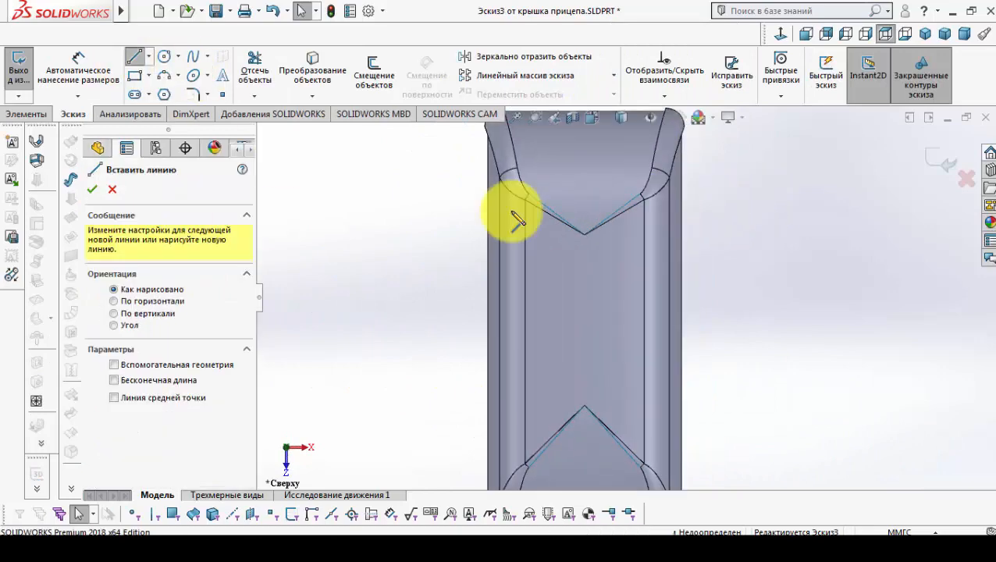
pyautogui.scroll(-3, 539, 250)
pyautogui.click(375, 199)
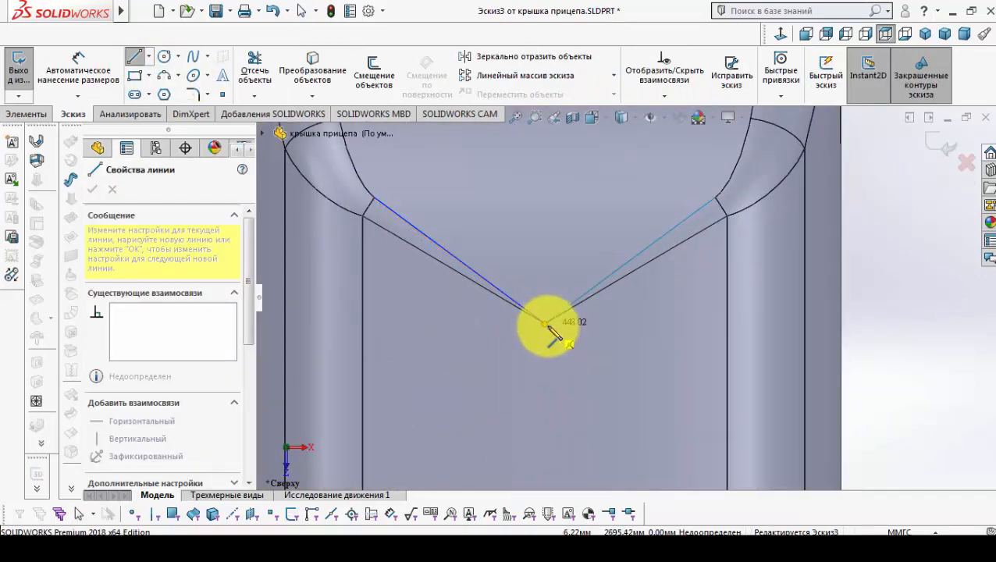
pyautogui.click(544, 323)
pyautogui.doubleClick(715, 197)
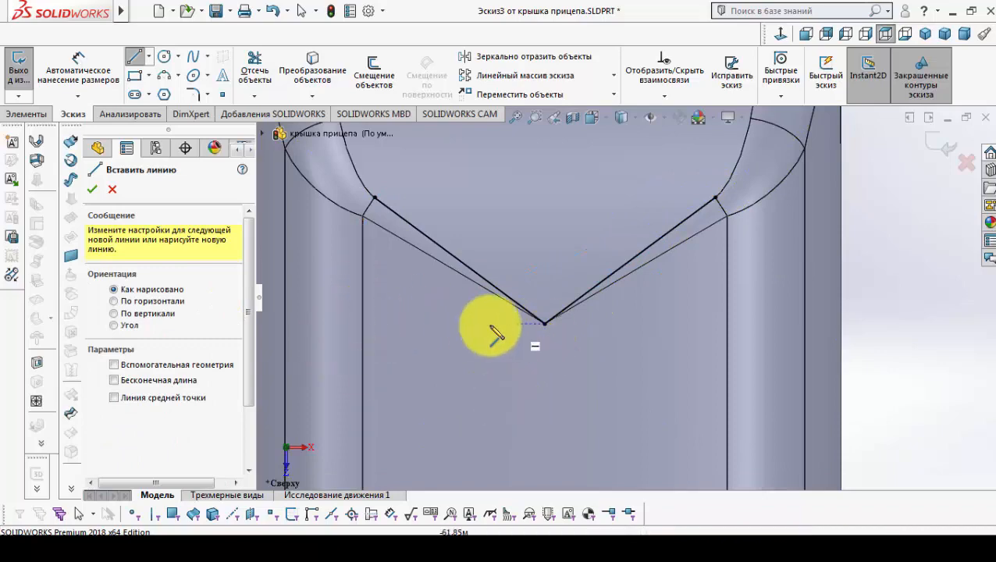
# - Draw a vertical construction line along the roof panel's middle, joining the tips of its two V-shaped ends
pyautogui.click(544, 323)
pyautogui.scroll(9, 562, 402)
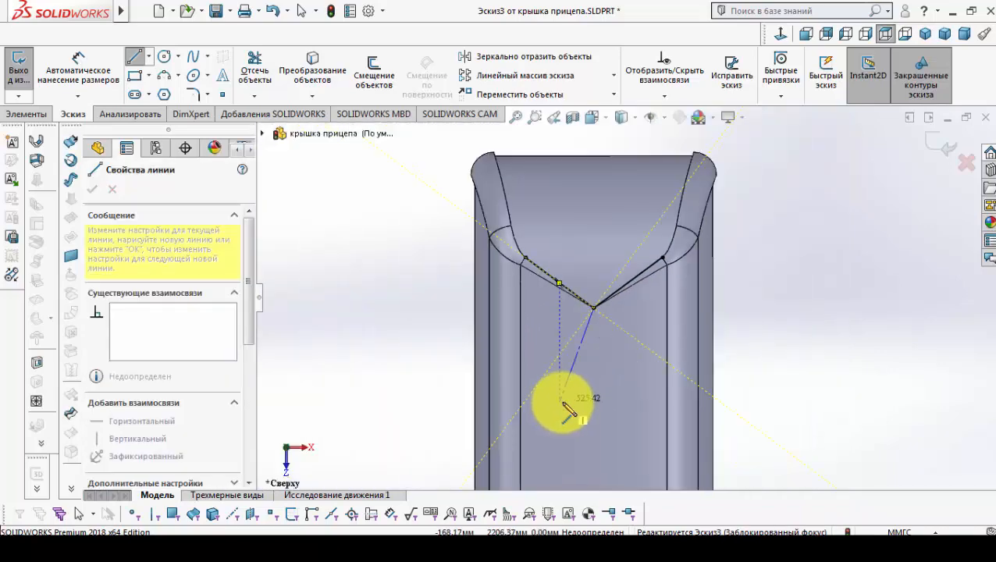
pyautogui.doubleClick(611, 403)
pyautogui.scroll(-3, 633, 325)
pyautogui.scroll(-2, 625, 328)
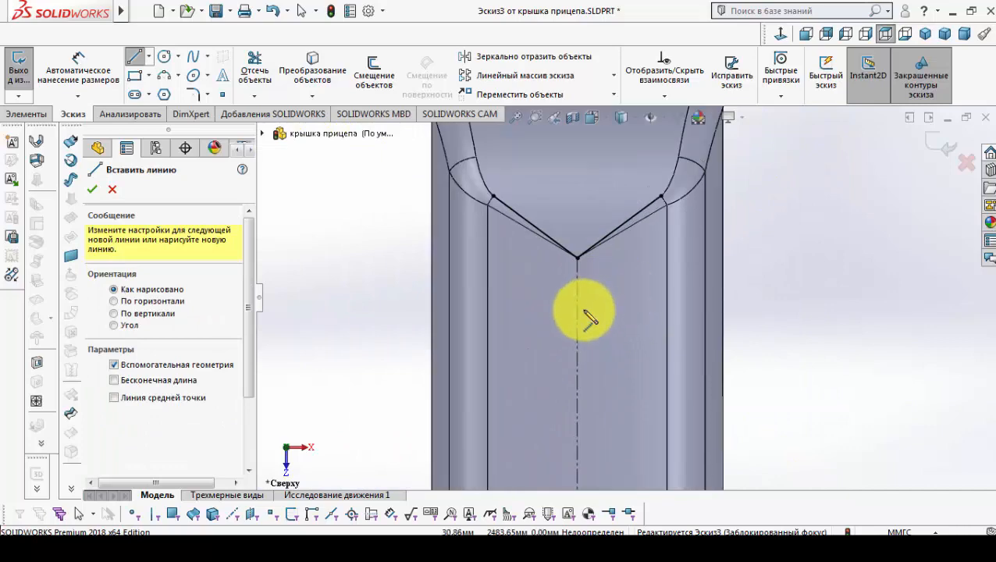
pyautogui.click(578, 313)
pyautogui.rightClick(330, 304)
pyautogui.click(341, 300)
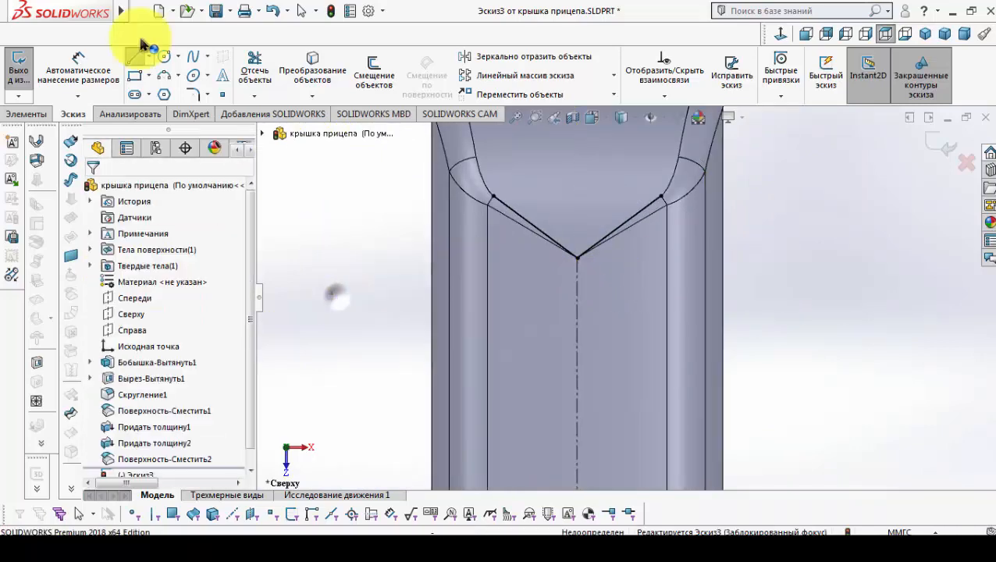
# - Draw a line about 768 mm long from the centreline past the body's side, and a second back to the V's end
pyautogui.click(135, 57)
pyautogui.click(577, 312)
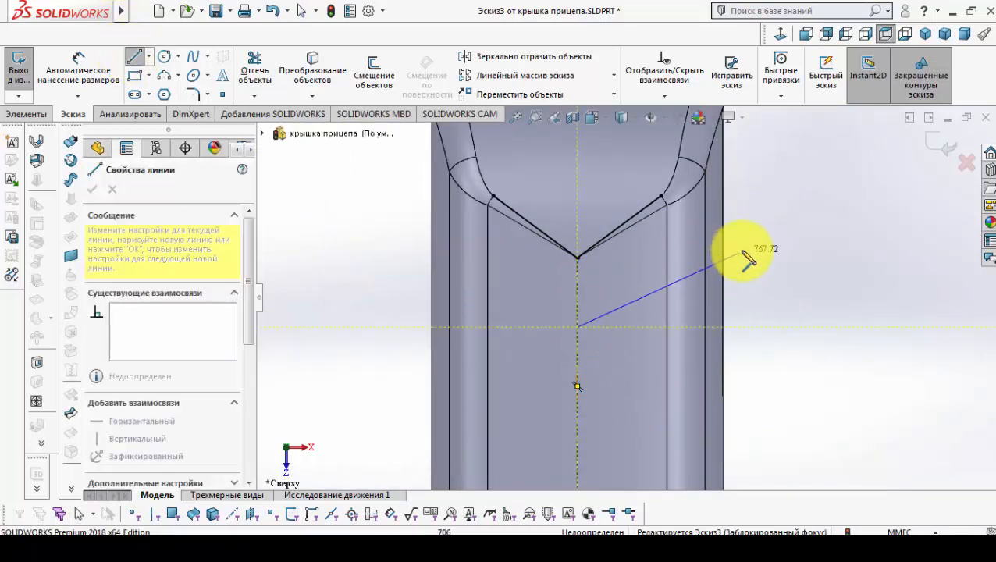
pyautogui.click(662, 197)
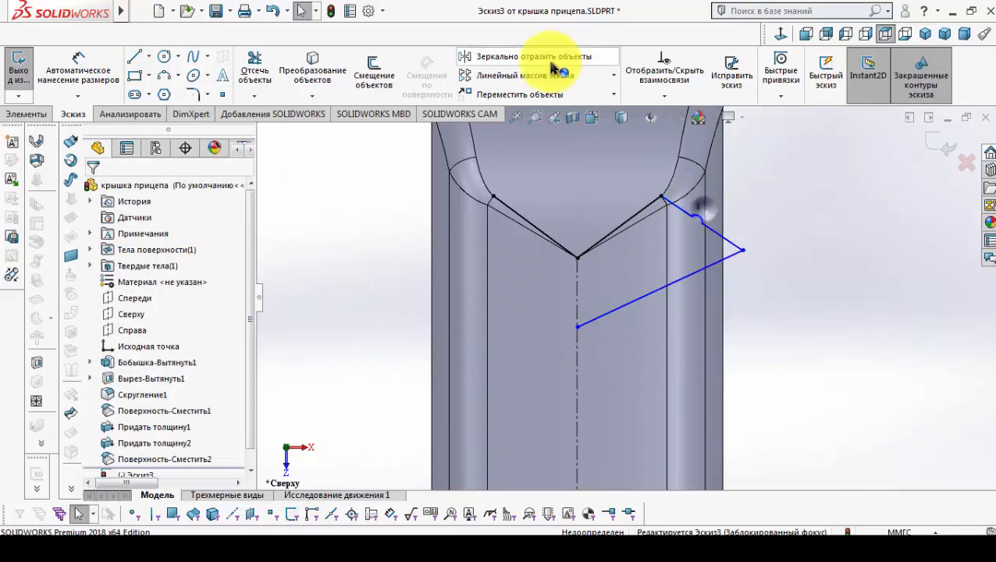
# - Mirror the two outer lines about the centreline to close the V-shaped profile at the far end
pyautogui.click(531, 56)
pyautogui.click(703, 223)
pyautogui.click(707, 268)
pyautogui.click(165, 439)
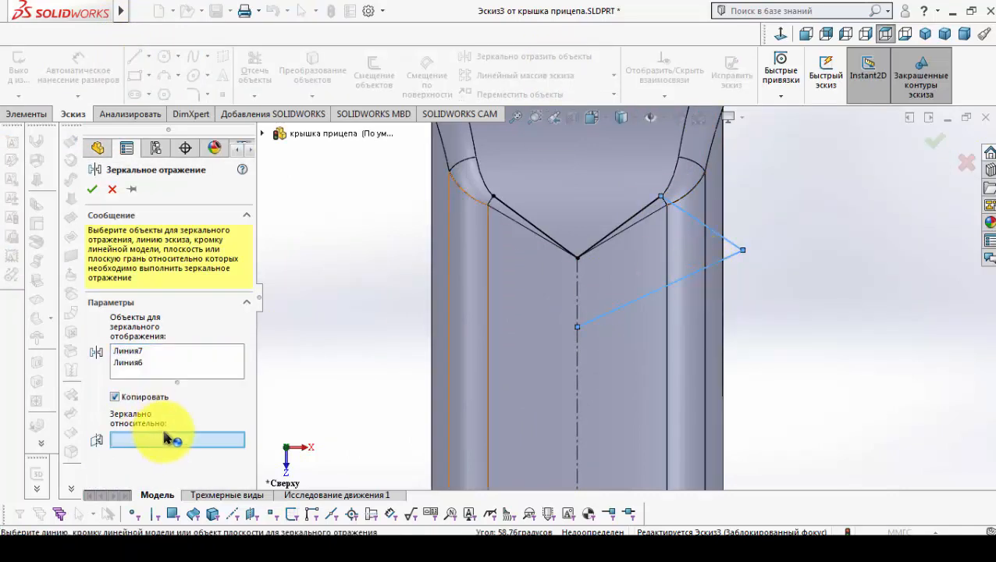
pyautogui.click(576, 289)
pyautogui.click(93, 190)
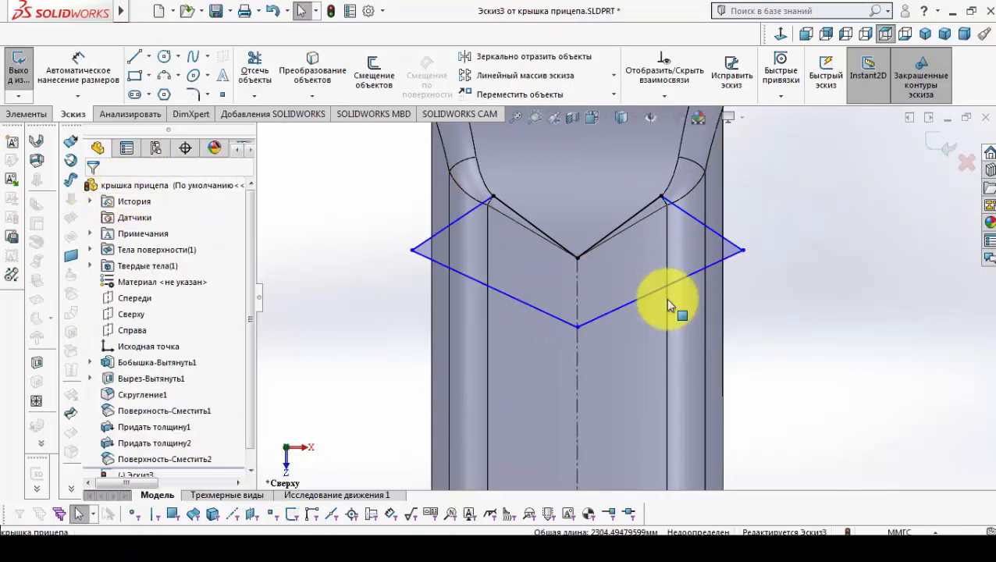
# - Draw half of the opposite V profile: along the V edge, about 624 mm outward, and about 1119 mm back to the centreline
pyautogui.scroll(-2, 633, 352)
pyautogui.scroll(1, 634, 351)
pyautogui.click(134, 56)
pyautogui.scroll(-4, 671, 423)
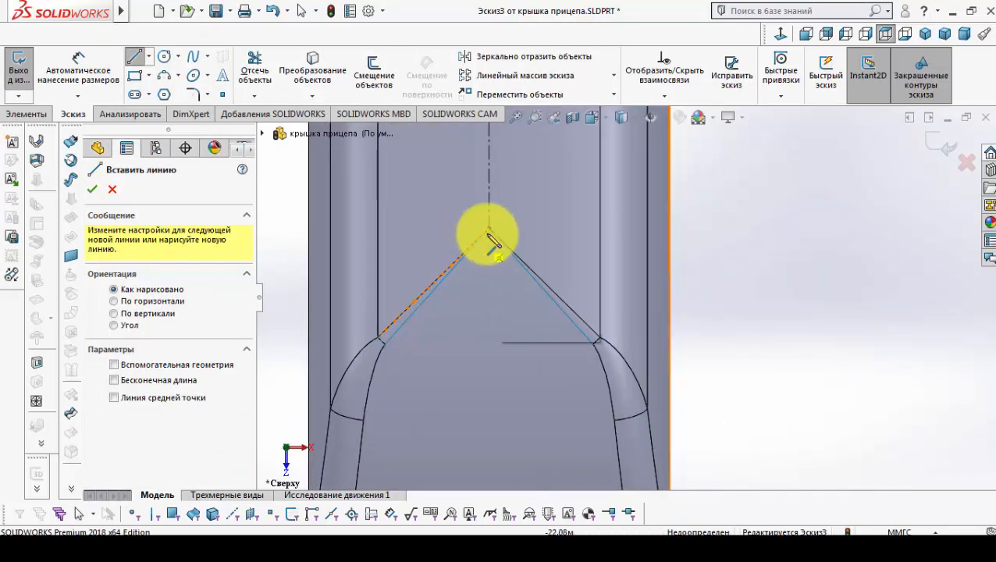
pyautogui.click(488, 228)
pyautogui.click(593, 343)
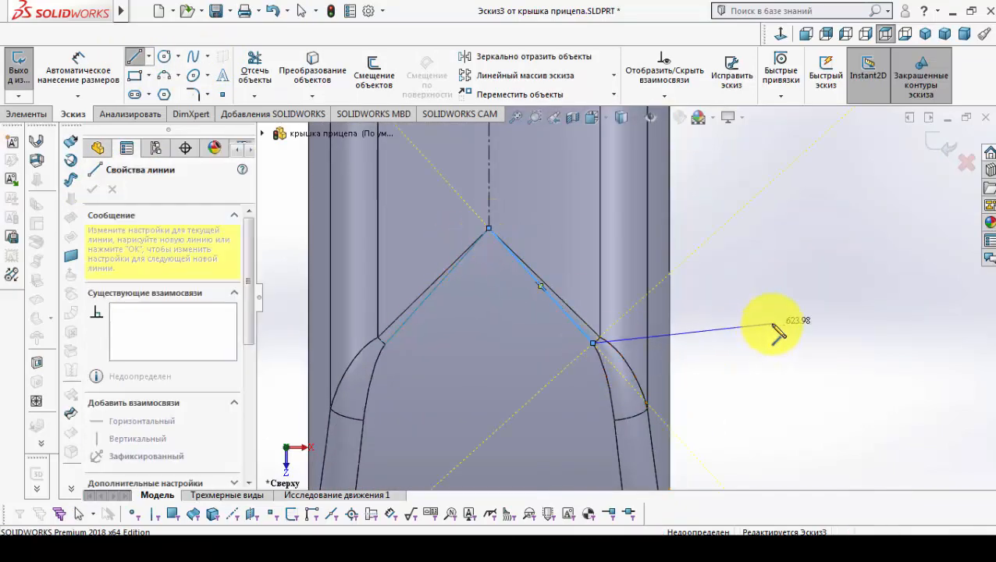
pyautogui.click(774, 323)
pyautogui.scroll(3, 702, 305)
pyautogui.scroll(-3, 593, 266)
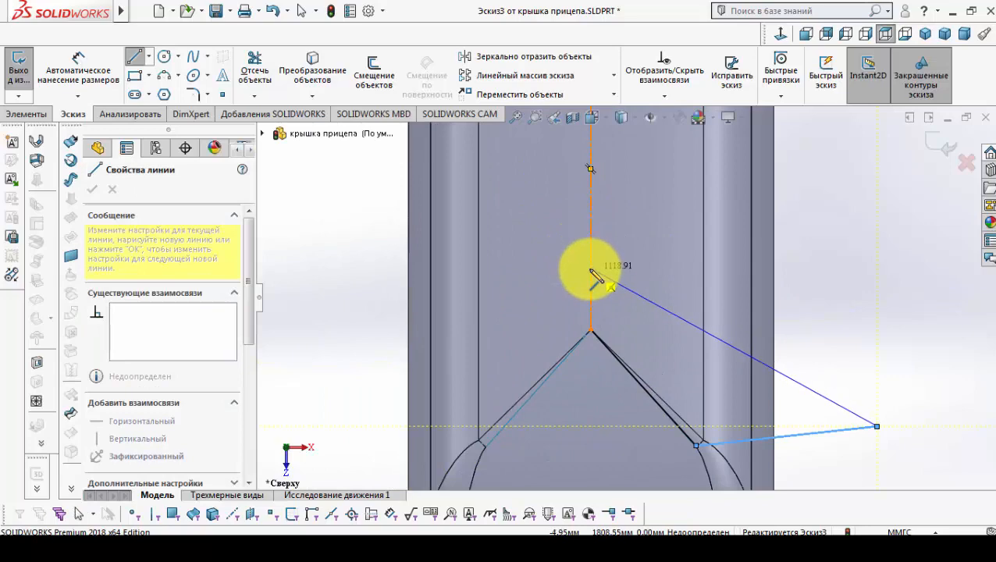
pyautogui.click(591, 269)
pyautogui.rightClick(628, 244)
pyautogui.click(643, 263)
# - Mirror the three lines of the second half-profile about the centreline, keeping the originals
pyautogui.press('m')
pyautogui.click(652, 302)
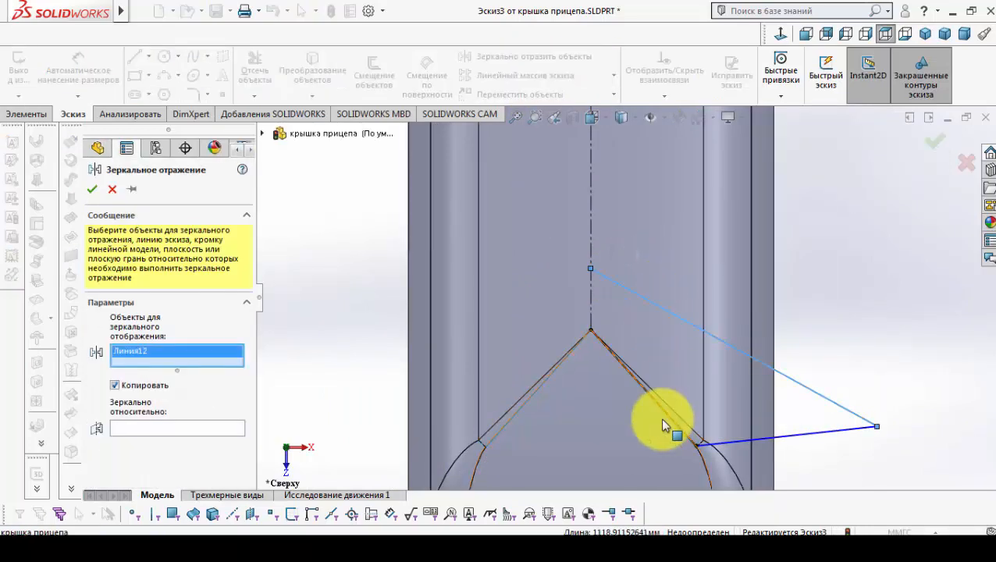
pyautogui.click(669, 424)
pyautogui.click(726, 442)
pyautogui.click(238, 452)
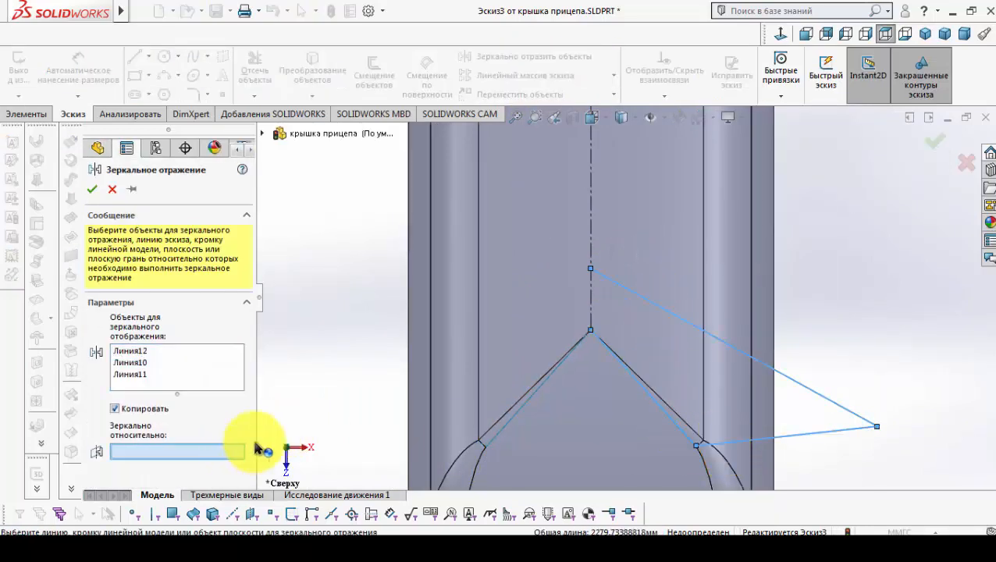
pyautogui.click(592, 298)
pyautogui.click(92, 189)
pyautogui.press('f')
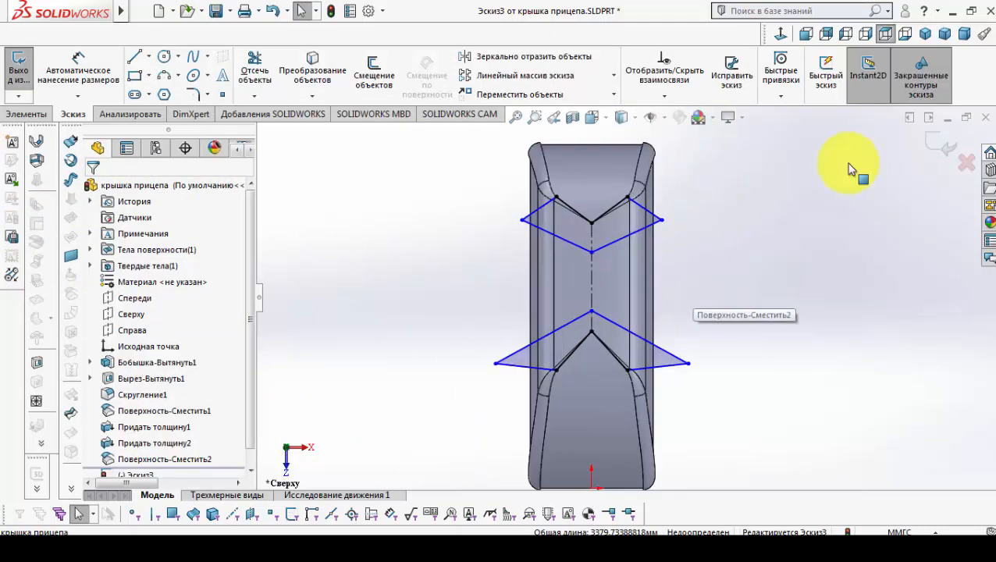
# - Trim the offset surface with the sketch using standard trimming, keeping the V-shaped pieces at both ends
pyautogui.click(245, 11)
pyautogui.moveTo(304, 173)
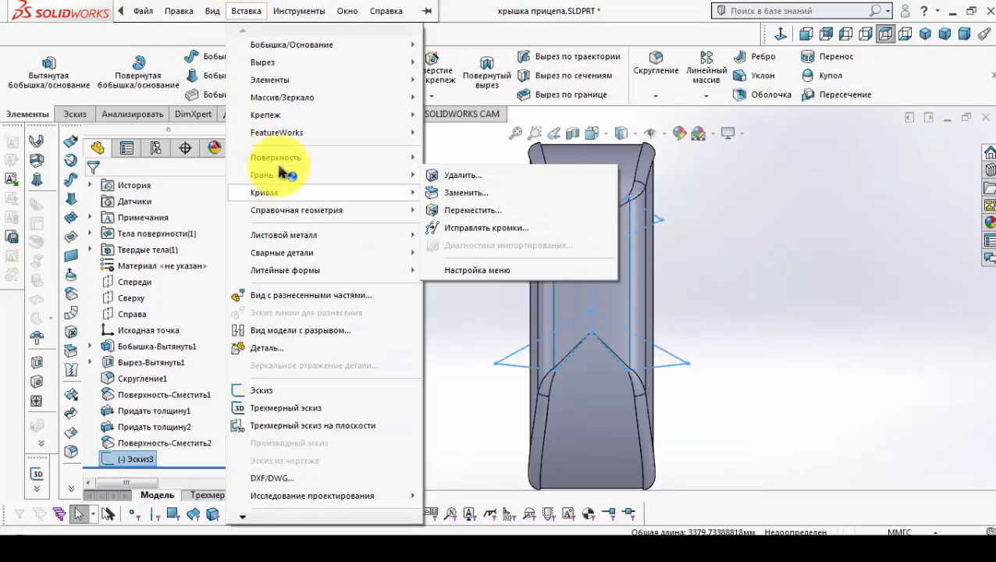
pyautogui.moveTo(364, 160)
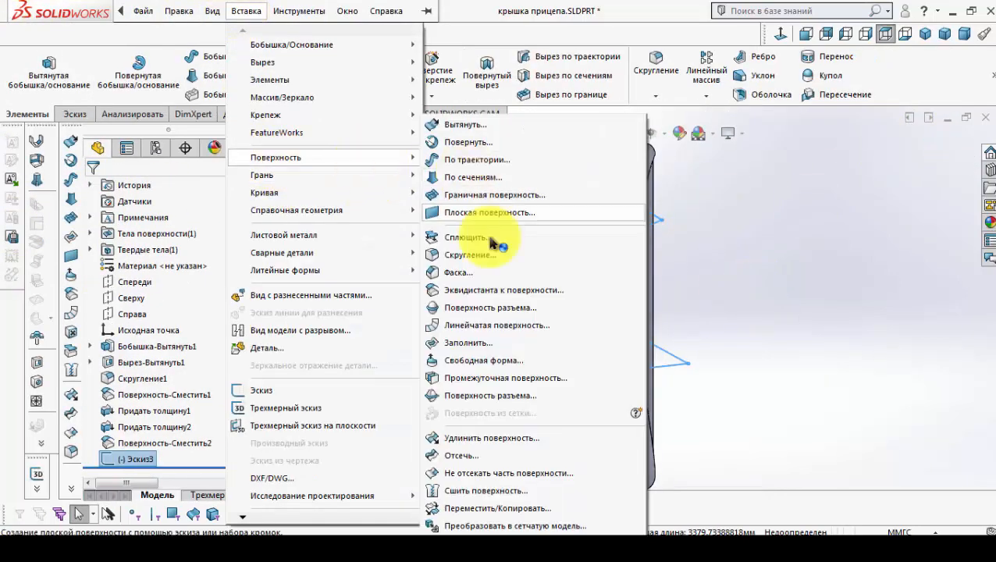
pyautogui.click(473, 462)
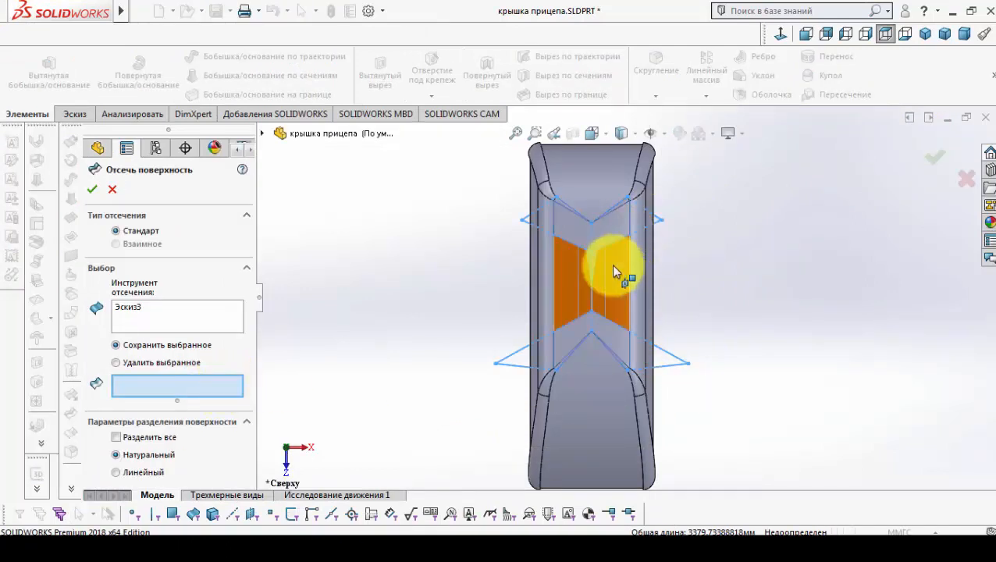
pyautogui.click(621, 228)
pyautogui.click(628, 347)
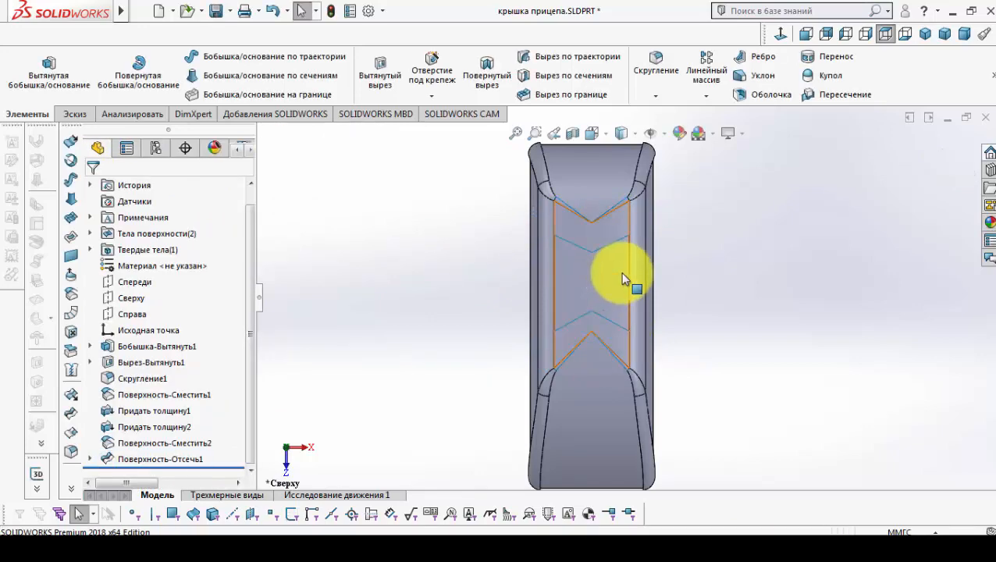
# - Thicken the V-shaped surface at the far end by 20 mm toward the body, merging the result
pyautogui.moveTo(622, 271); pyautogui.dragTo(599, 178, button='middle')
pyautogui.scroll(-4, 532, 231)
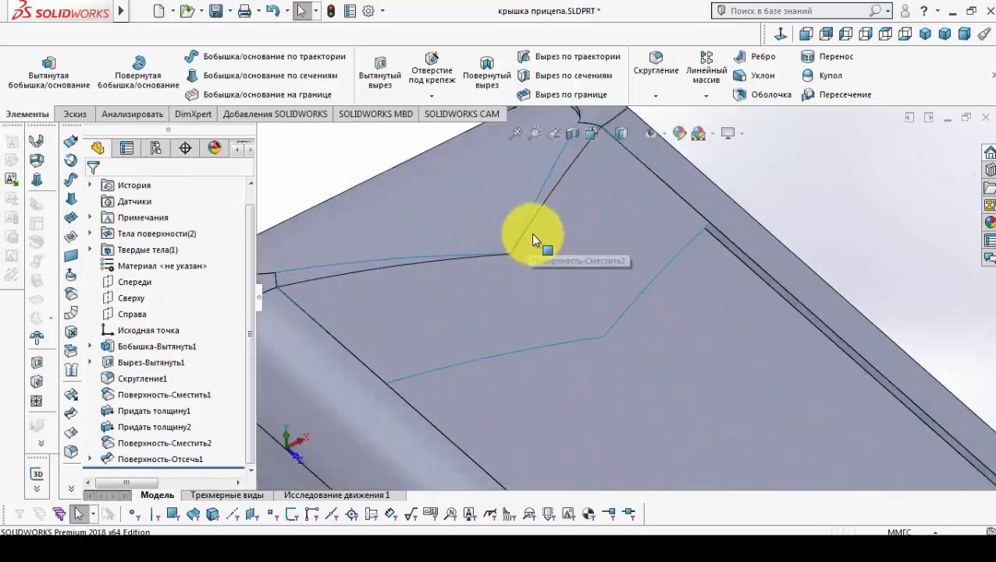
pyautogui.middleClick(532, 233)
pyautogui.moveTo(533, 233); pyautogui.dragTo(546, 219, button='middle')
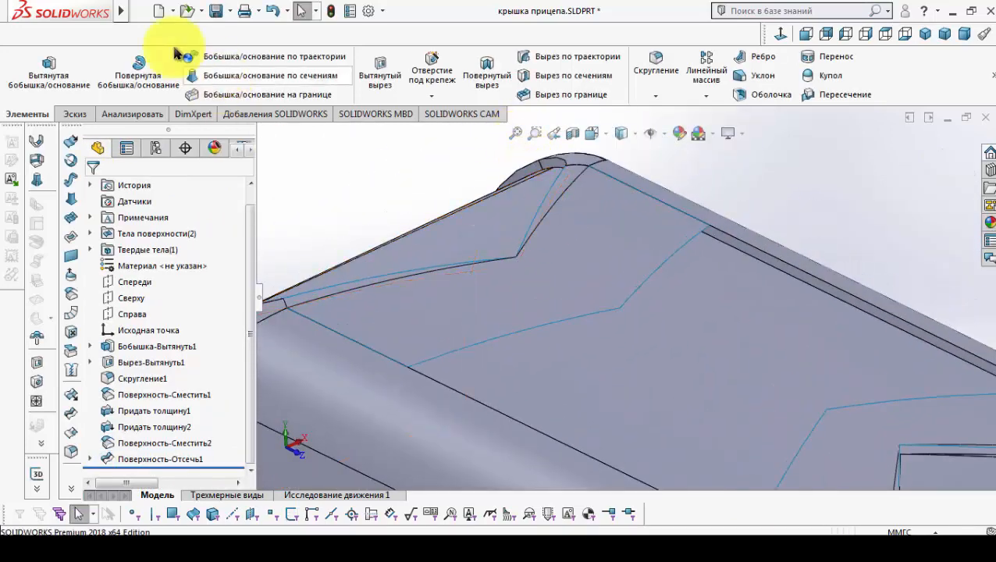
pyautogui.click(246, 11)
pyautogui.moveTo(266, 47)
pyautogui.click(451, 132)
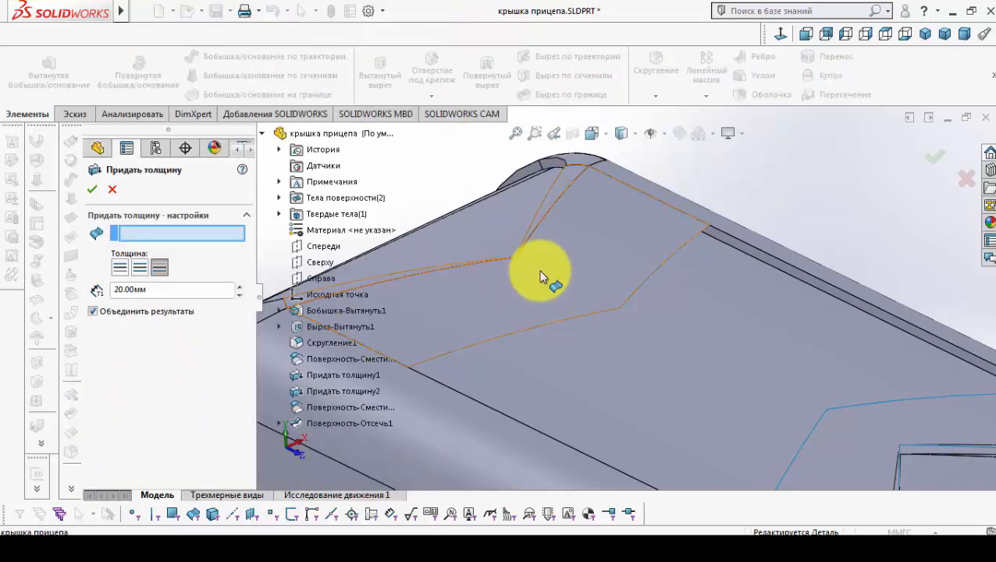
pyautogui.moveTo(556, 278); pyautogui.dragTo(769, 398, button='middle')
pyautogui.scroll(-3, 769, 383)
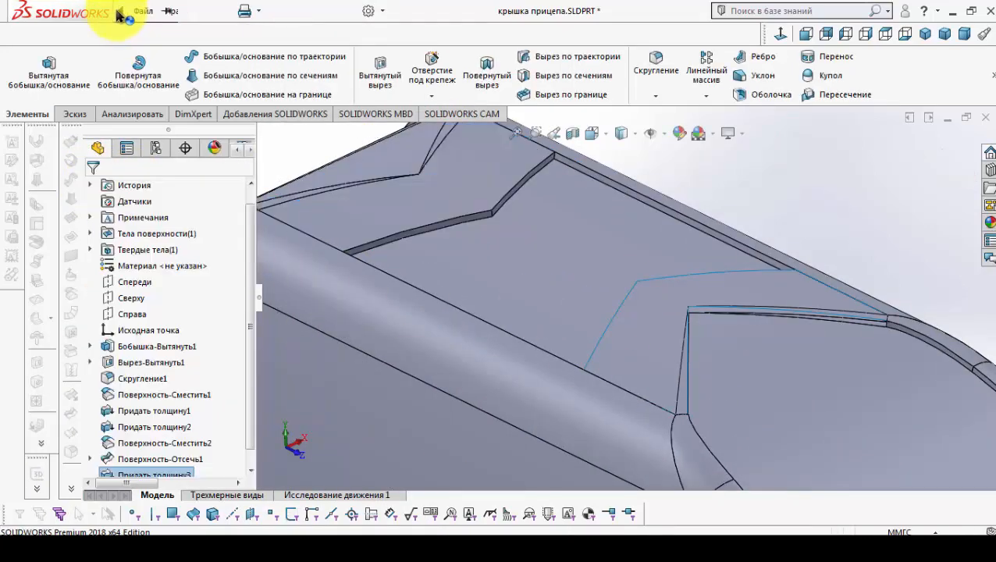
# - Thicken the remaining V-shaped surface at the near end by 20 mm toward the body, merging it with the solid
pyautogui.click(245, 11)
pyautogui.moveTo(401, 45)
pyautogui.click(451, 132)
pyautogui.click(662, 292)
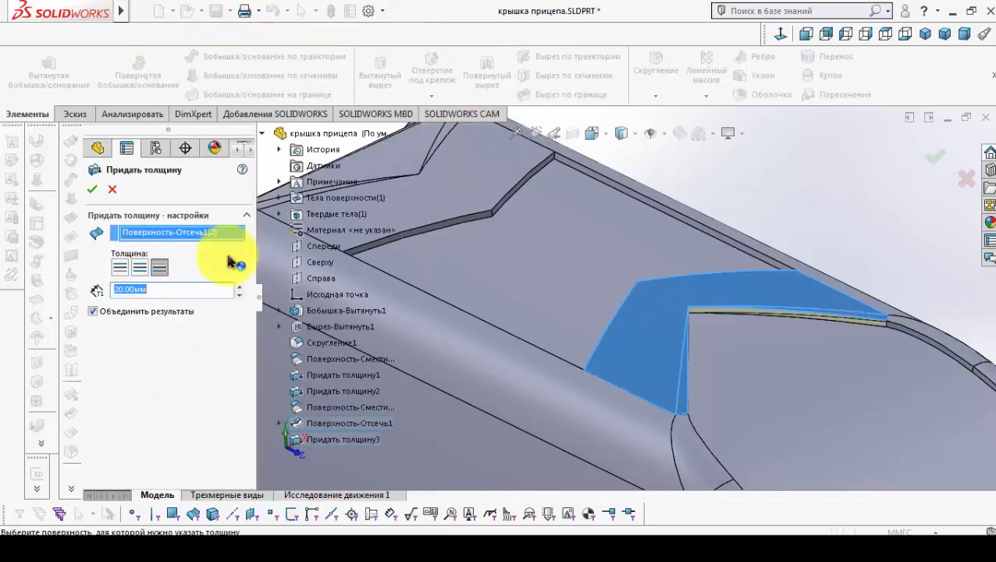
pyautogui.scroll(5, 755, 283)
pyautogui.moveTo(755, 282); pyautogui.dragTo(638, 341, button='middle')
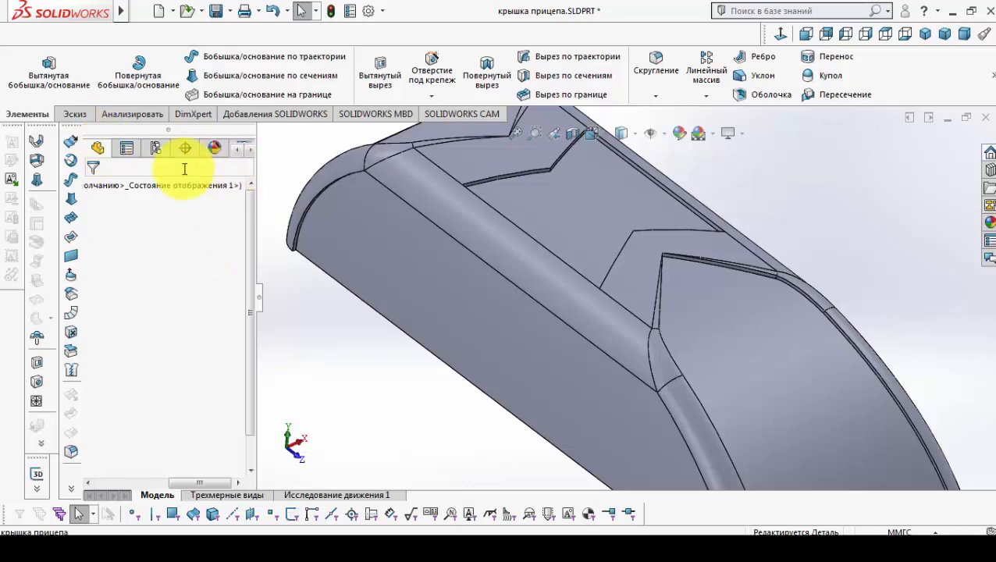
pyautogui.moveTo(161, 487); pyautogui.dragTo(109, 487)
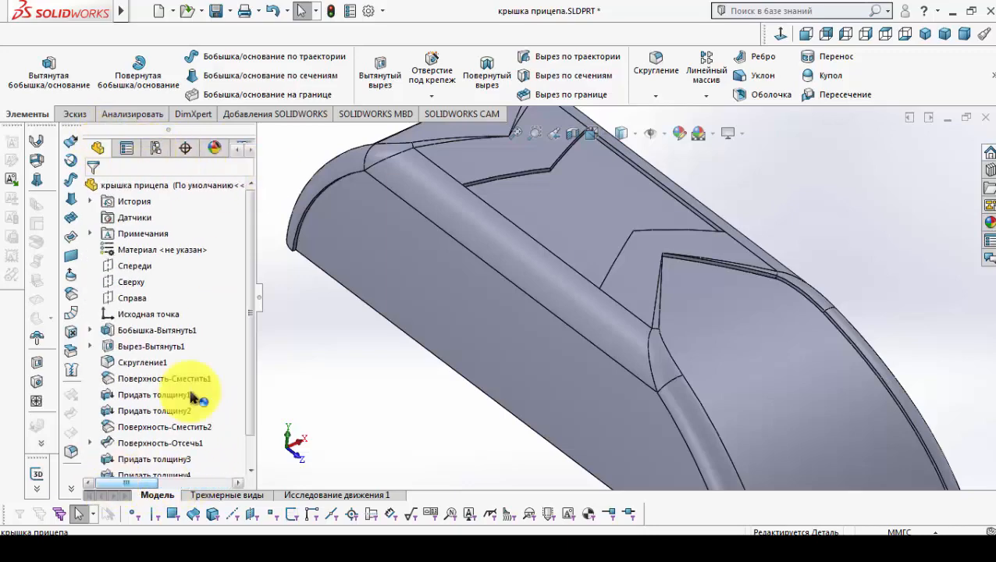
# - Give the thickened V-shaped panels at both ends a blue colour with red 87 and green 93
pyautogui.scroll(-2, 138, 438)
pyautogui.rightClick(153, 443)
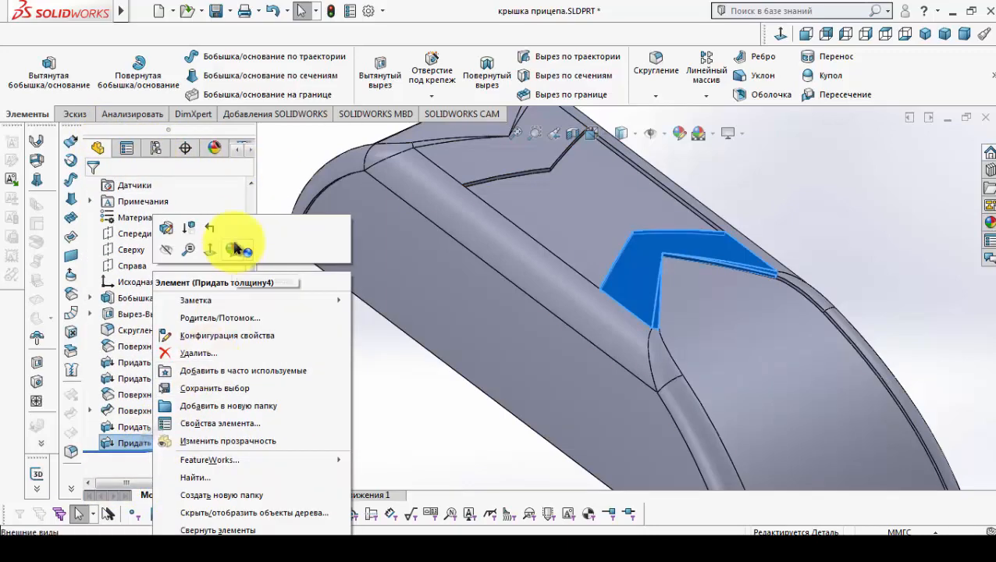
pyautogui.click(249, 254)
pyautogui.click(248, 283)
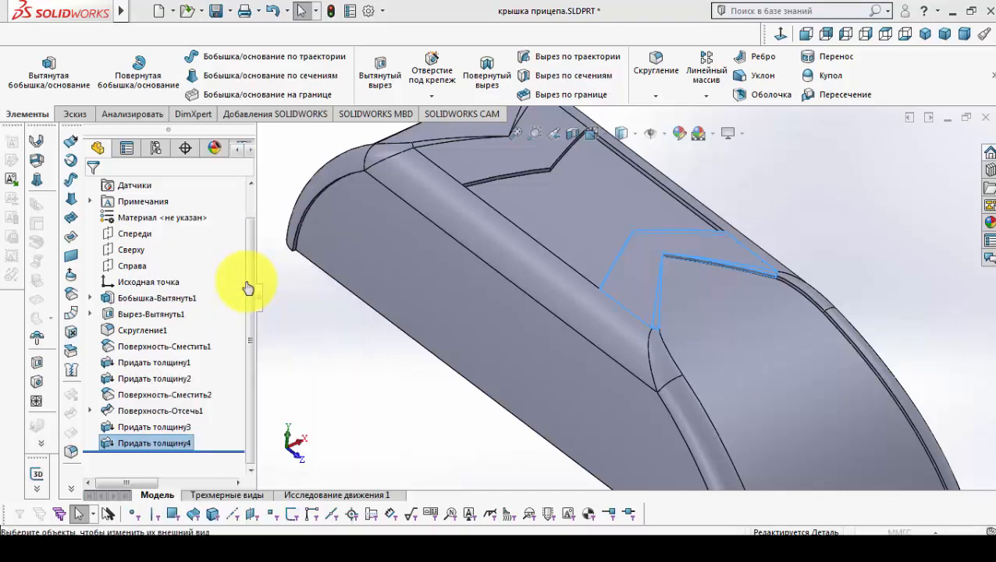
pyautogui.scroll(-3, 242, 359)
pyautogui.scroll(-1, 242, 361)
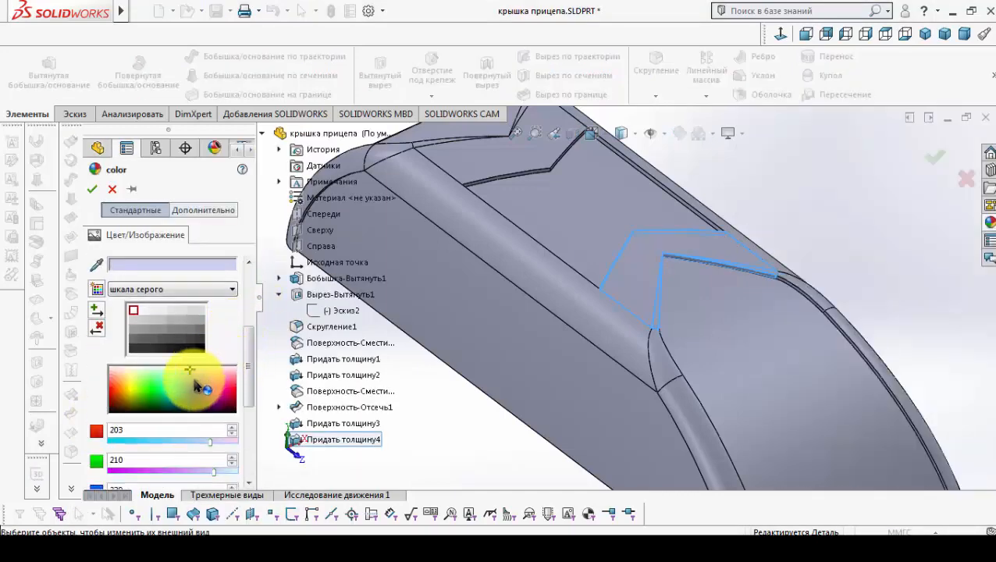
pyautogui.click(193, 382)
pyautogui.click(334, 423)
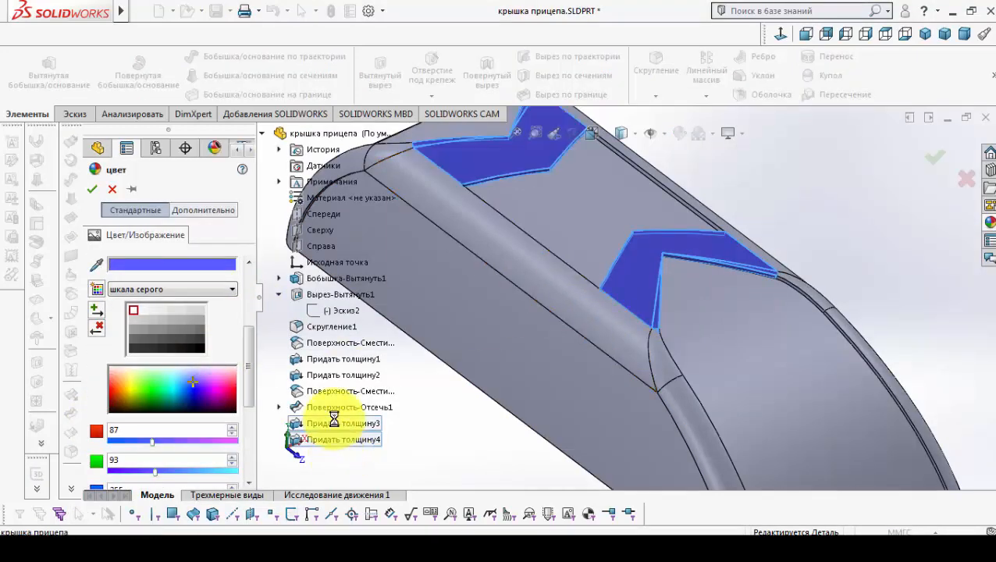
# - Apply the same blue to the two thickened edge strips along both sides of the cover and finish the colour edit
pyautogui.click(566, 293)
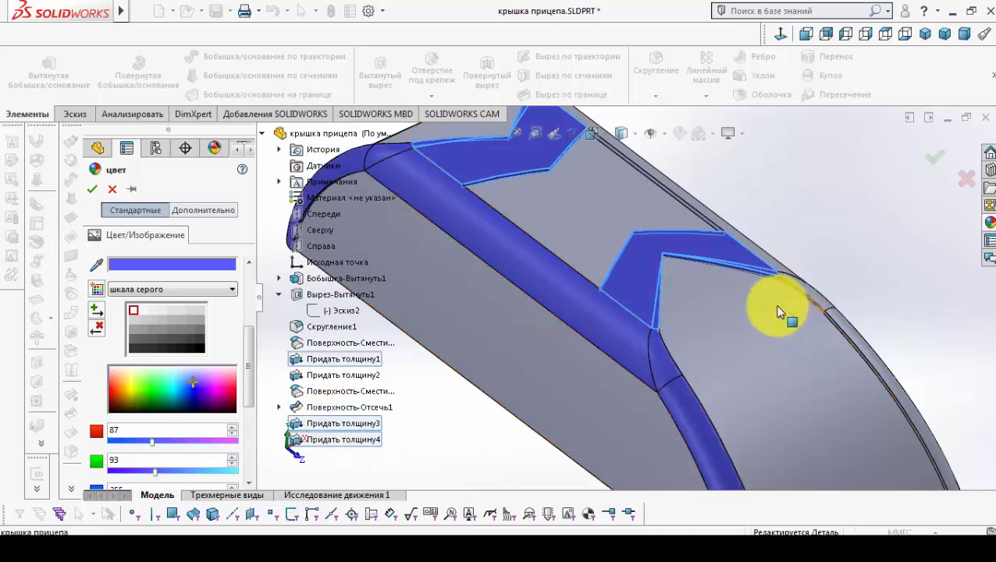
pyautogui.scroll(3, 779, 311)
pyautogui.moveTo(773, 306); pyautogui.dragTo(629, 312, button='middle')
pyautogui.click(648, 319)
pyautogui.scroll(-1, 607, 312)
pyautogui.scroll(-1, 604, 316)
pyautogui.scroll(1, 631, 326)
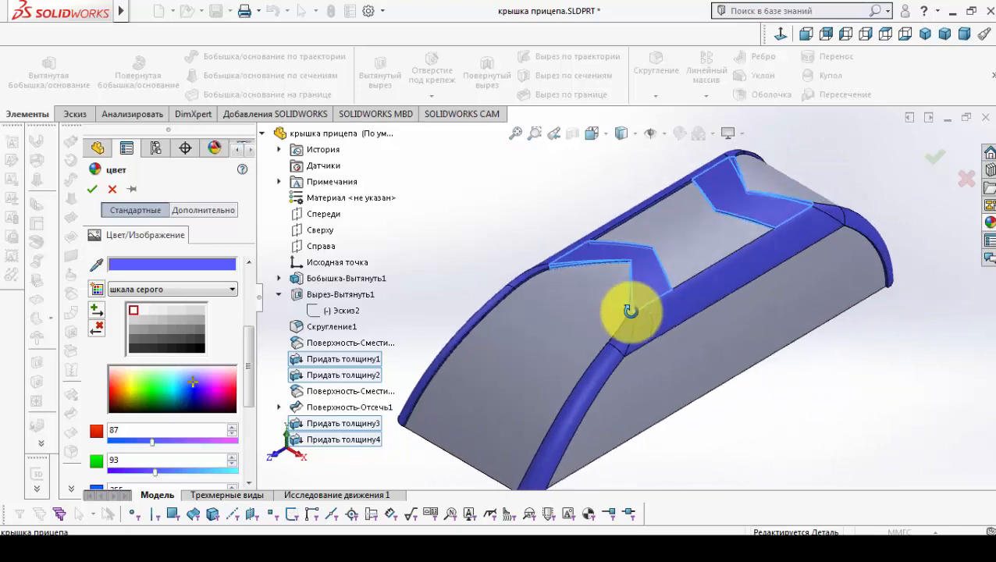
pyautogui.click(92, 189)
# - Set up a symmetric 50 mm fillet on the near V panel's notch corner and one side corner of the central recess beside it
pyautogui.click(656, 68)
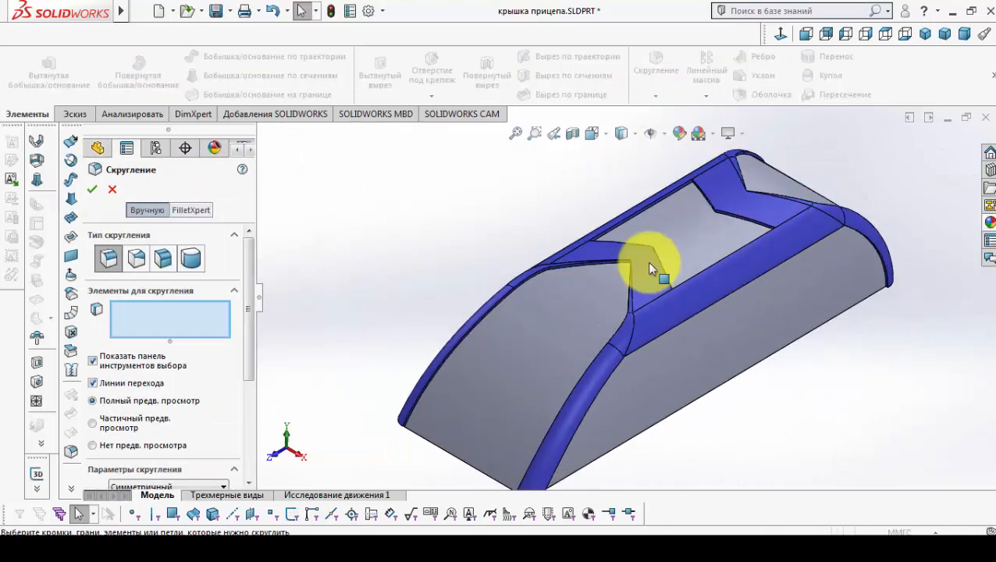
pyautogui.scroll(-4, 638, 260)
pyautogui.scroll(-6, 211, 326)
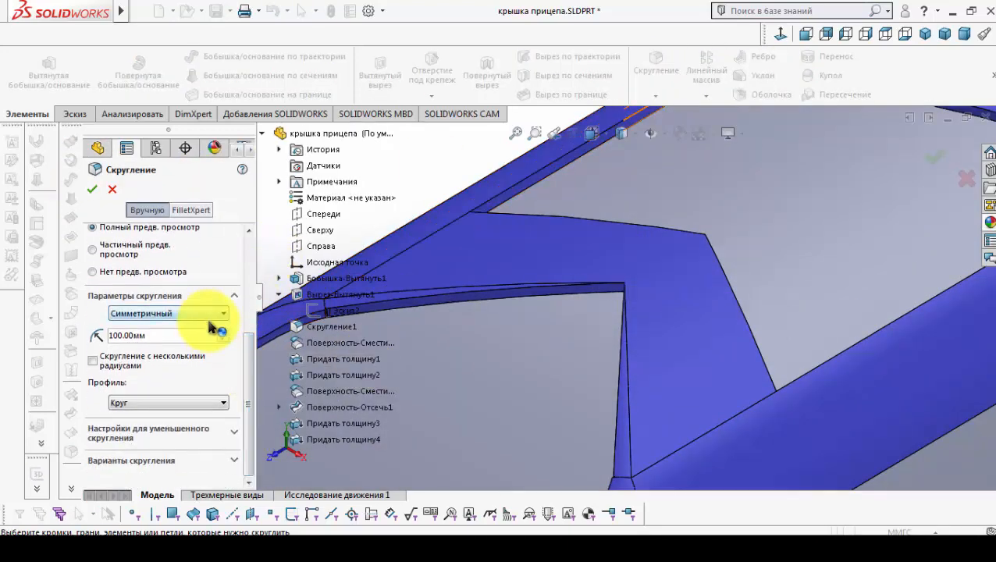
pyautogui.write('50')
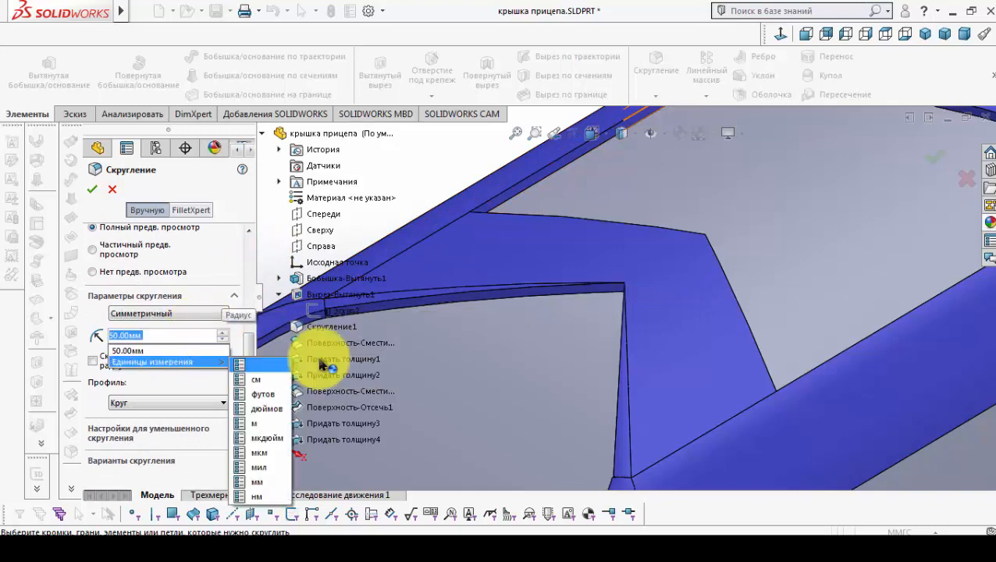
pyautogui.scroll(-4, 620, 316)
pyautogui.click(623, 288)
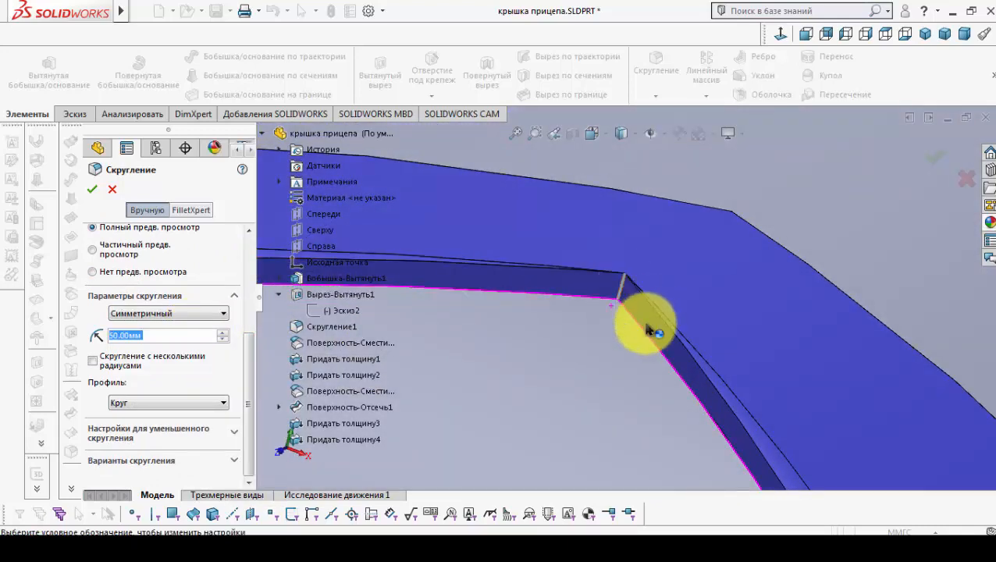
pyautogui.scroll(6, 657, 345)
pyautogui.moveTo(671, 359); pyautogui.dragTo(543, 280, button='middle')
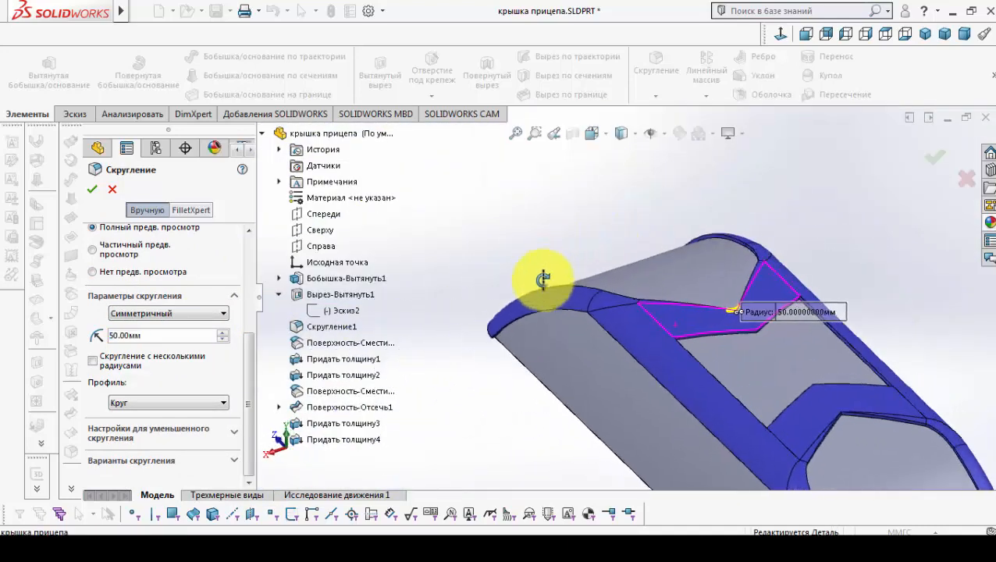
pyautogui.scroll(-7, 786, 305)
pyautogui.click(719, 214)
pyautogui.scroll(7, 677, 363)
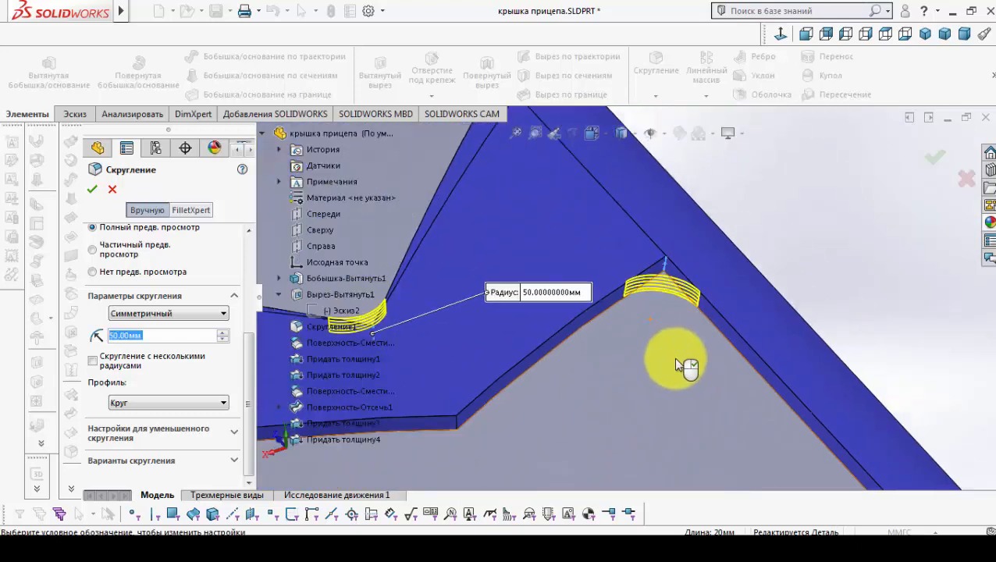
# - Add the other side corner and the middle corner of the central recess along the near V panel to the fillet
pyautogui.moveTo(555, 322); pyautogui.dragTo(522, 314, button='middle')
pyautogui.scroll(-3, 589, 322)
pyautogui.scroll(-5, 578, 305)
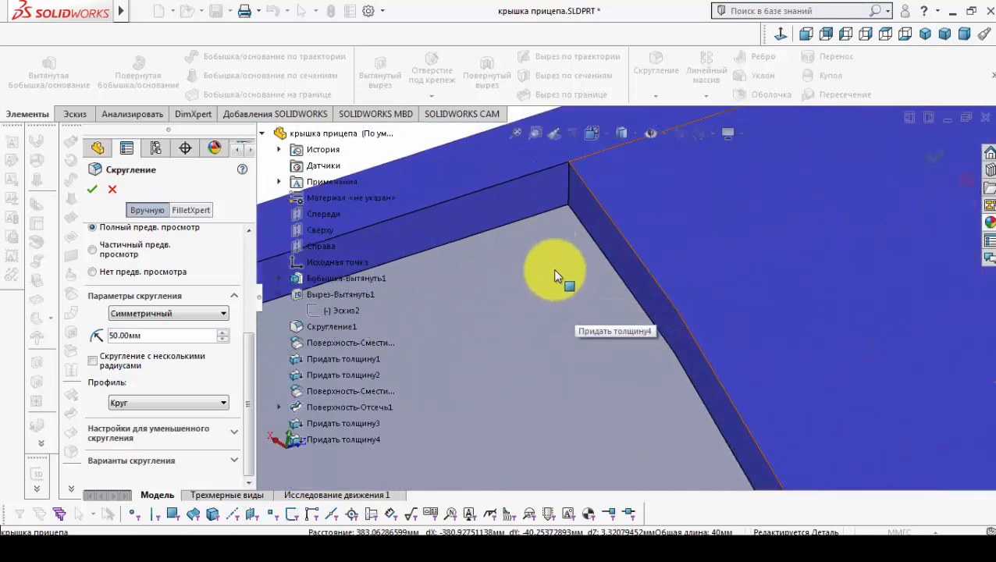
pyautogui.click(567, 186)
pyautogui.scroll(4, 616, 293)
pyautogui.scroll(-4, 670, 343)
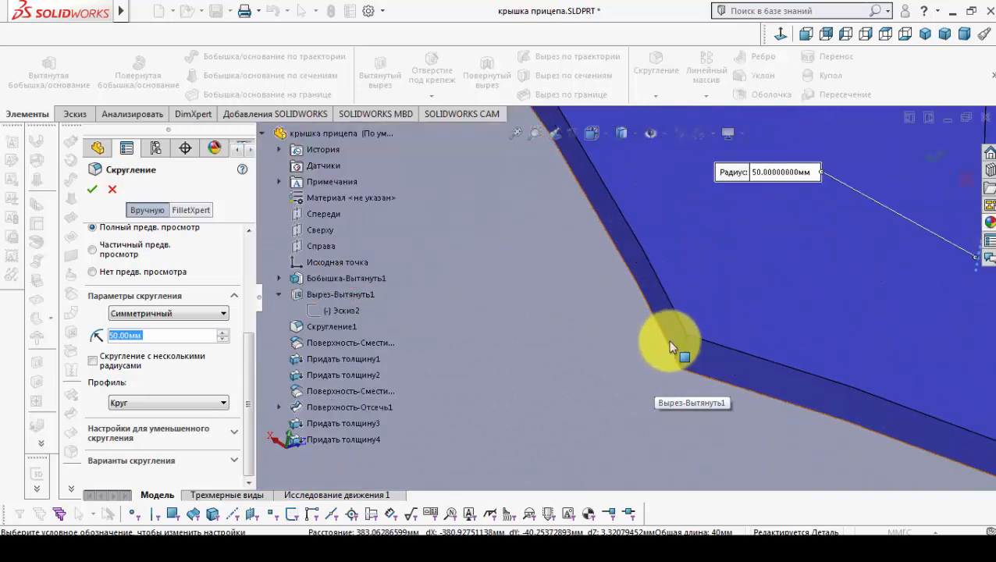
pyautogui.click(686, 351)
pyautogui.scroll(6, 678, 349)
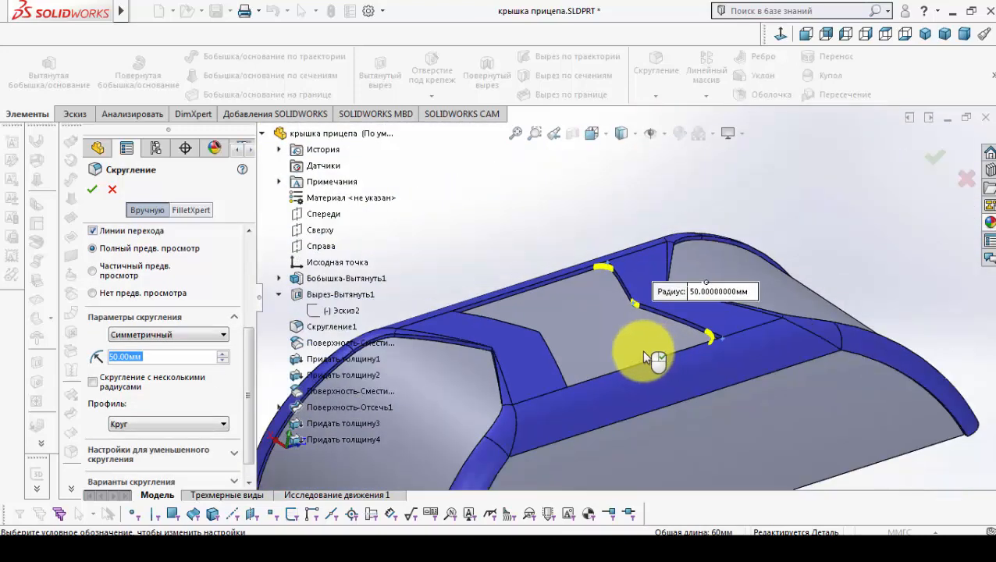
# - Add the far V panel's notch corner and the middle corner of its recess-side edge to the fillet
pyautogui.scroll(-5, 557, 323)
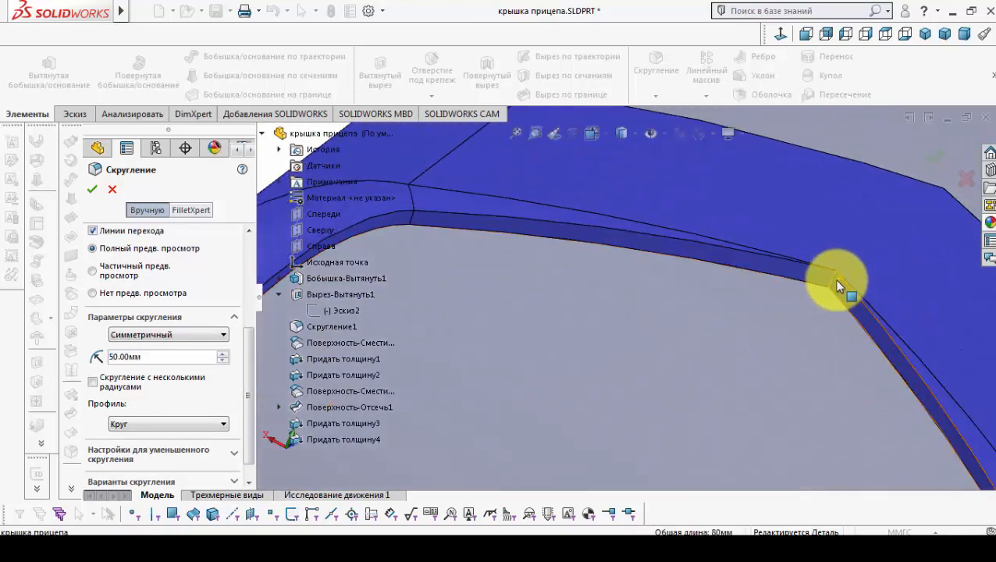
pyautogui.click(830, 285)
pyautogui.scroll(6, 772, 331)
pyautogui.moveTo(645, 262); pyautogui.dragTo(548, 288, button='middle')
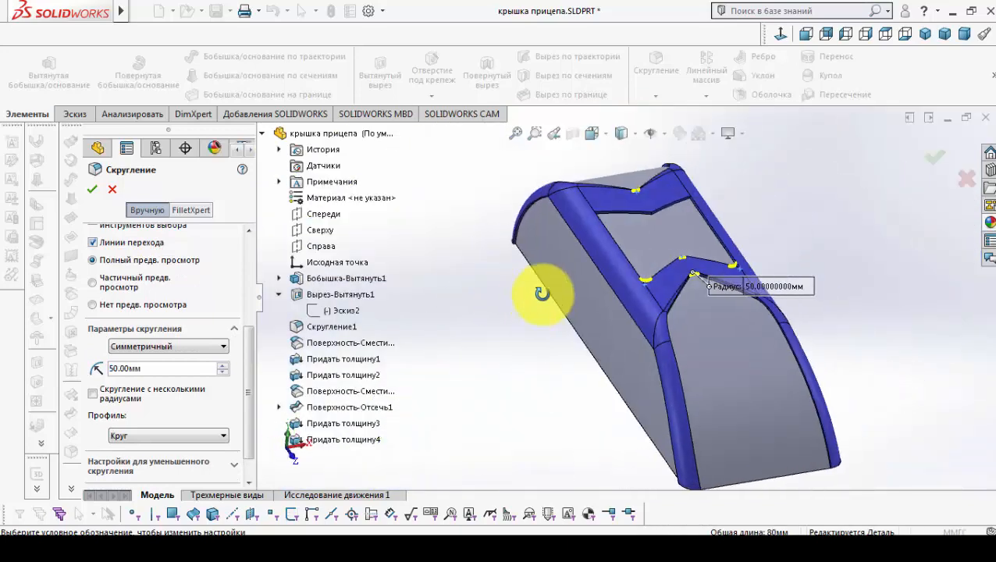
pyautogui.scroll(-5, 684, 256)
pyautogui.scroll(-5, 684, 256)
pyautogui.click(611, 340)
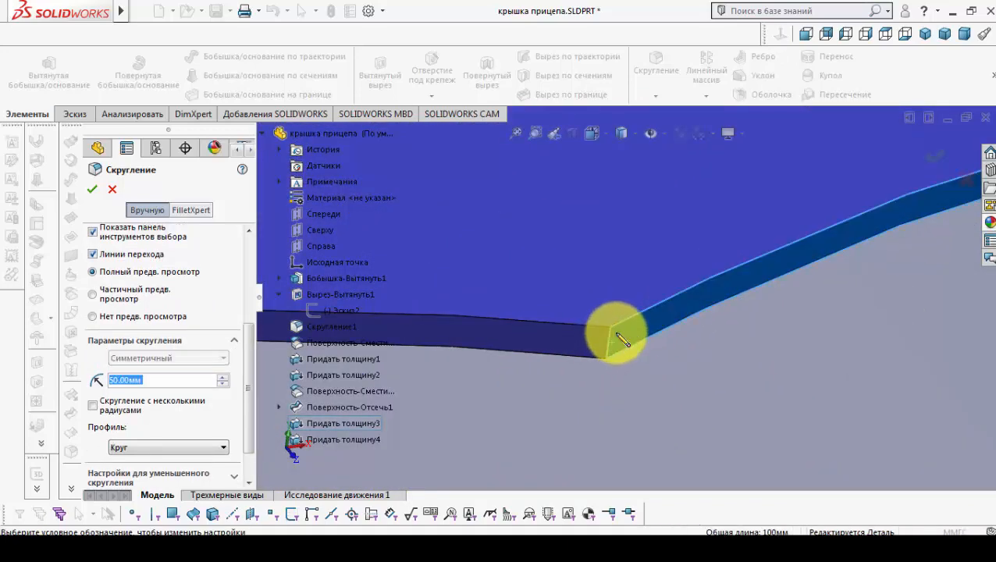
pyautogui.scroll(3, 617, 328)
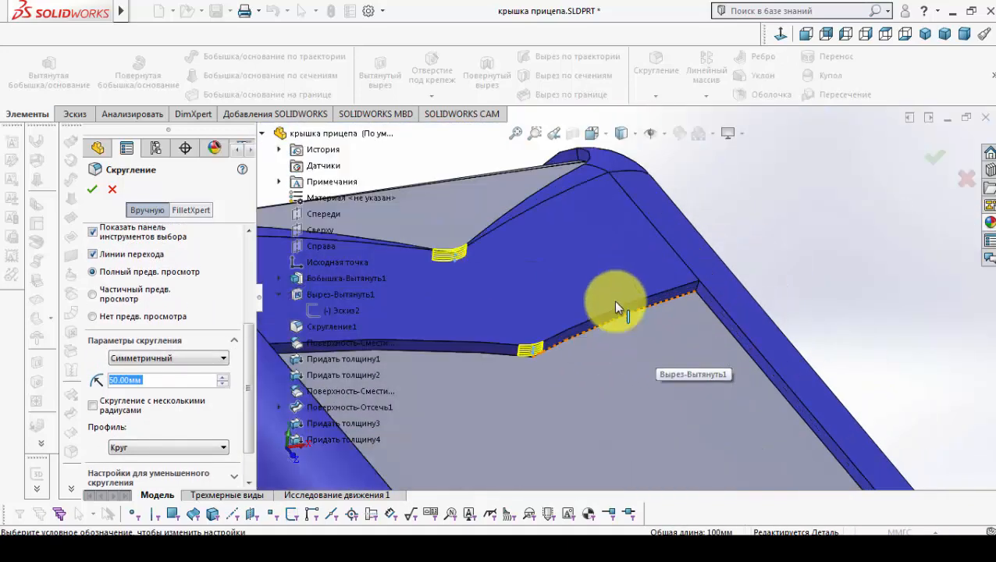
# - Add the last two side corners of the central recess to the fillet, set its radius to 70 mm and finish it
pyautogui.scroll(-2, 801, 280)
pyautogui.click(786, 273)
pyautogui.scroll(4, 566, 356)
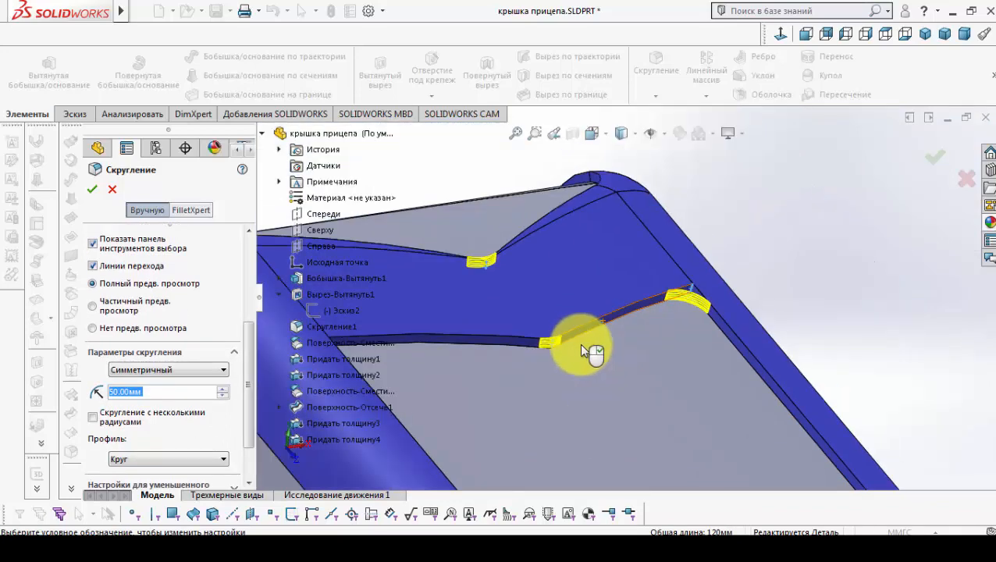
pyautogui.moveTo(579, 344); pyautogui.dragTo(507, 327, button='middle')
pyautogui.scroll(-5, 574, 271)
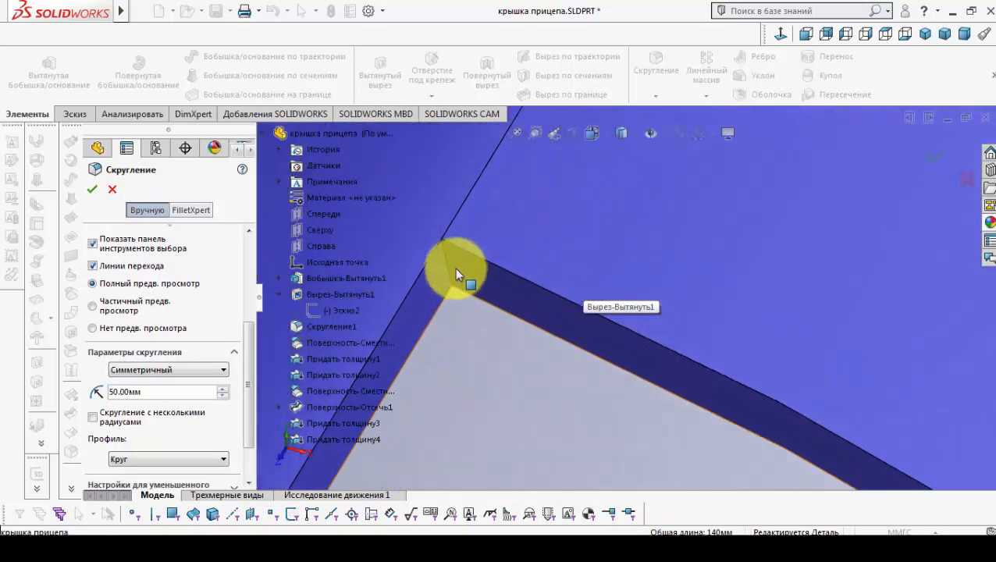
pyautogui.click(447, 262)
pyautogui.scroll(5, 494, 334)
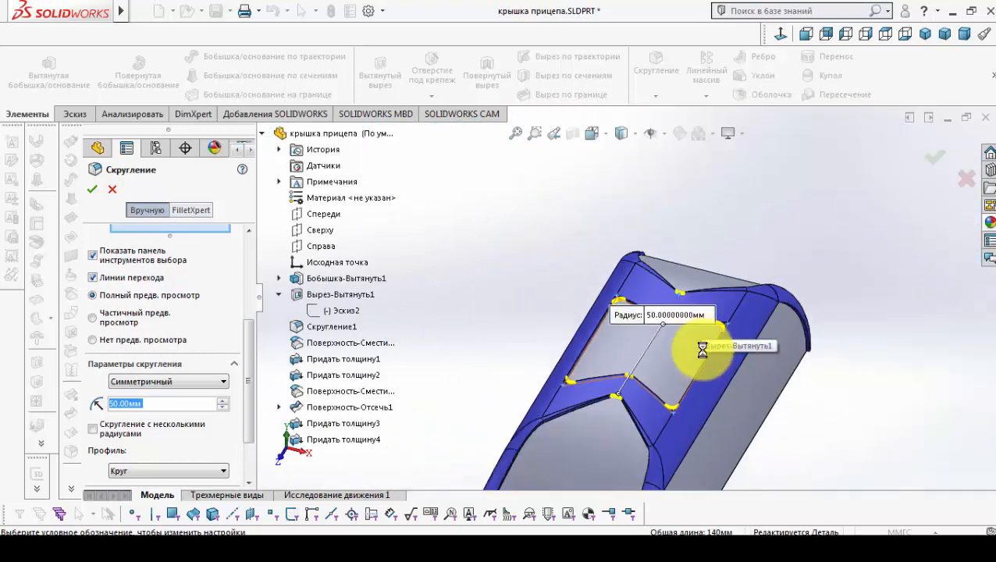
pyautogui.scroll(-2, 622, 412)
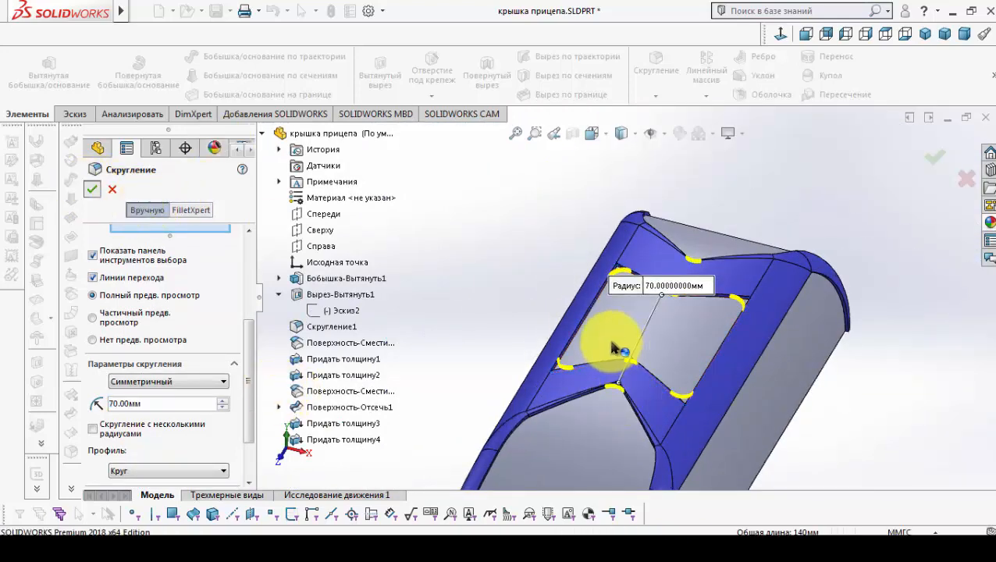
pyautogui.moveTo(605, 333); pyautogui.dragTo(648, 296, button='middle')
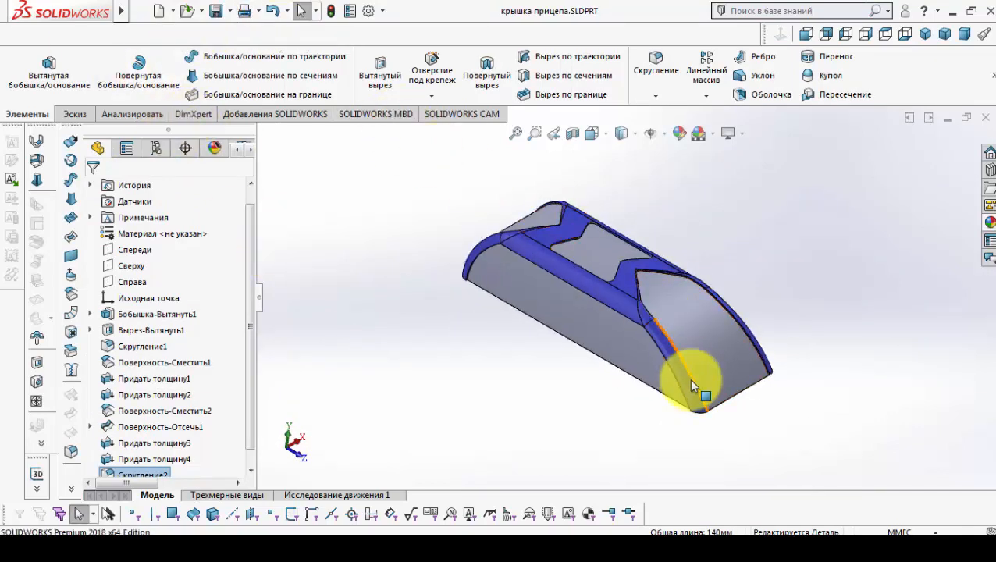
# - Roll the model history back to just after the body's first fillet, before the first offset surface
pyautogui.scroll(-2, 740, 364)
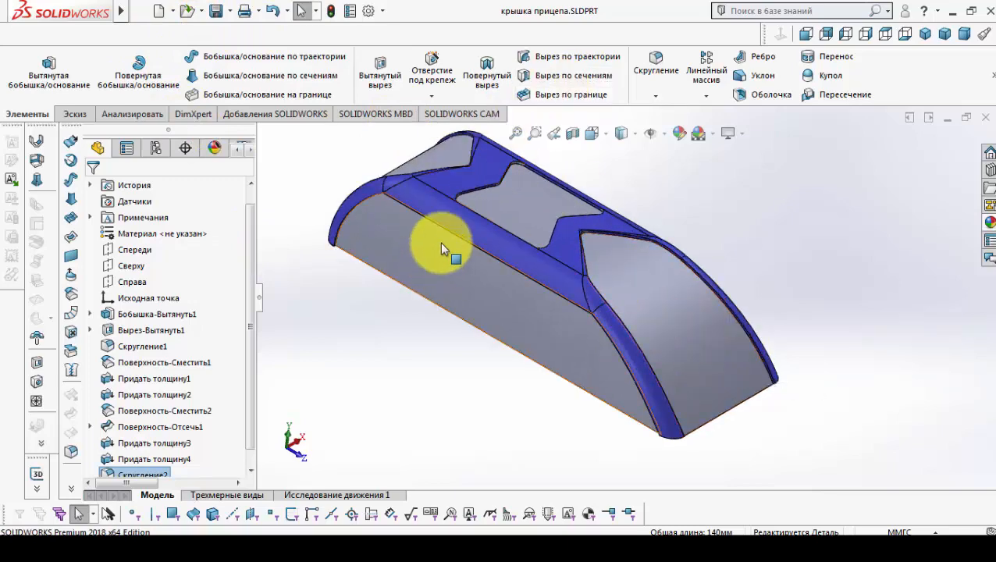
pyautogui.moveTo(441, 249); pyautogui.dragTo(477, 249, button='middle')
pyautogui.scroll(-1, 238, 421)
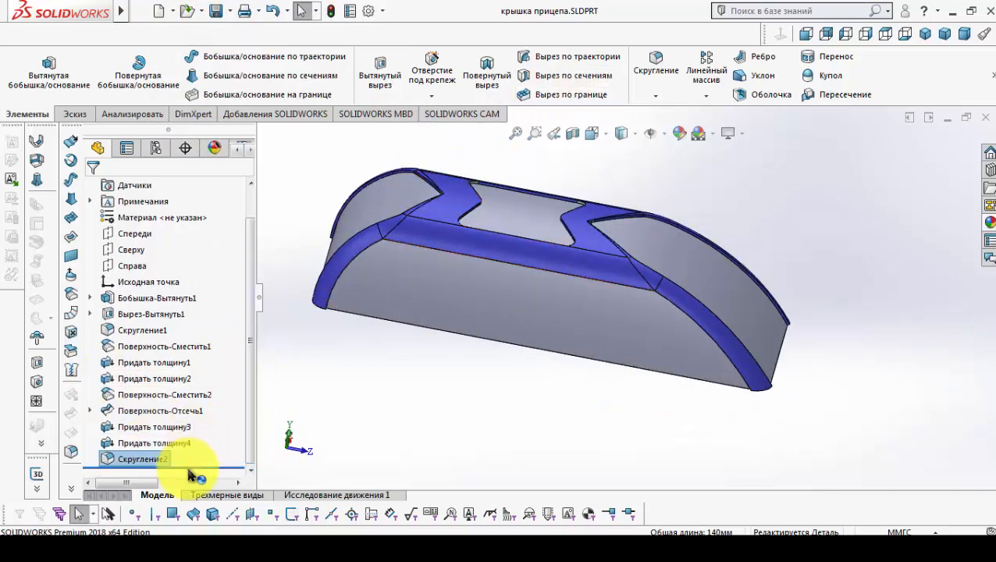
pyautogui.moveTo(192, 472); pyautogui.dragTo(195, 249)
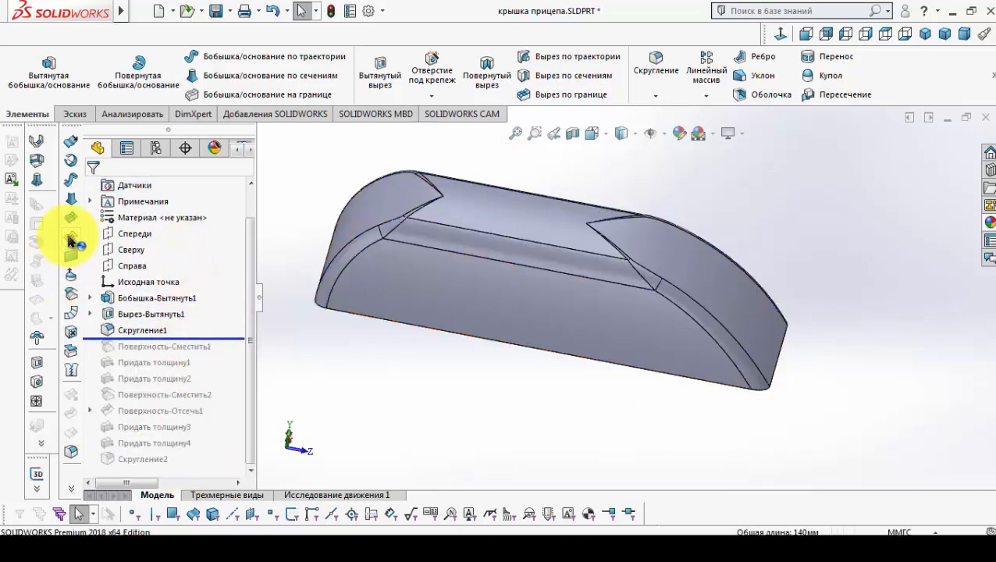
# - Create a 20 mm offset surface from seven faces of the body's side walls, sloped ends and corner rounds
pyautogui.click(71, 275)
pyautogui.click(367, 293)
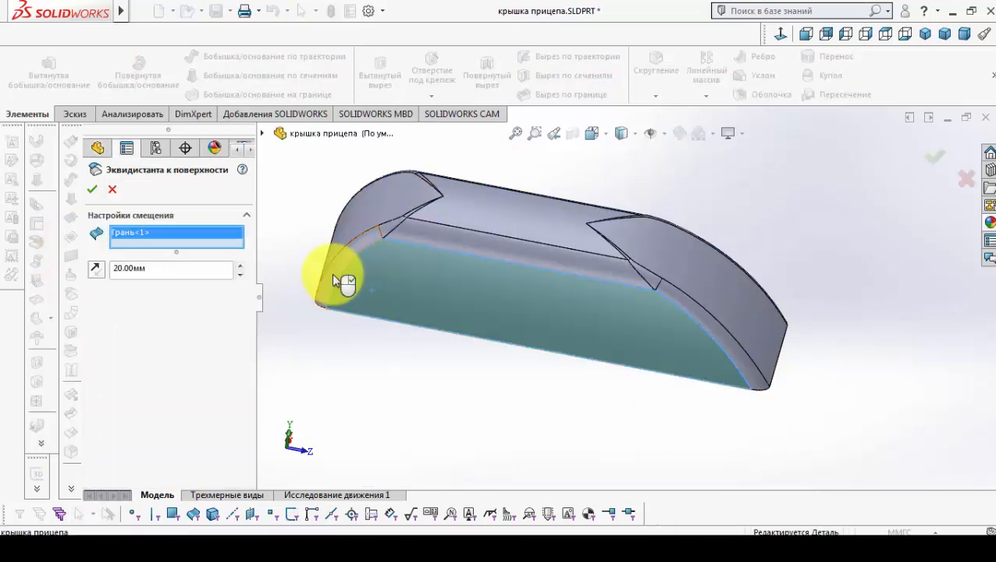
pyautogui.click(336, 264)
pyautogui.click(348, 240)
pyautogui.click(725, 295)
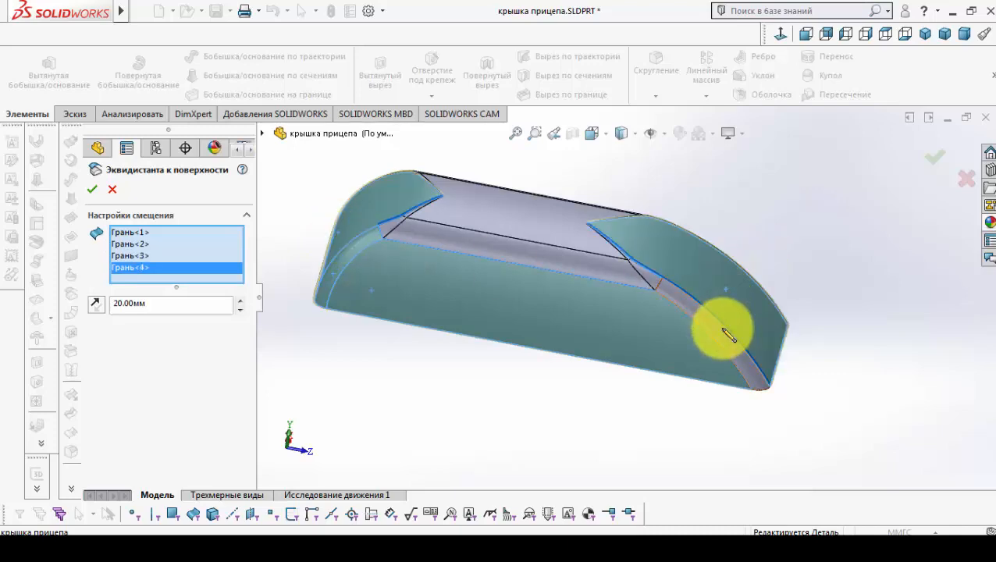
pyautogui.click(711, 329)
pyautogui.moveTo(711, 329); pyautogui.dragTo(545, 318, button='middle')
pyautogui.click(427, 322)
pyautogui.click(428, 319)
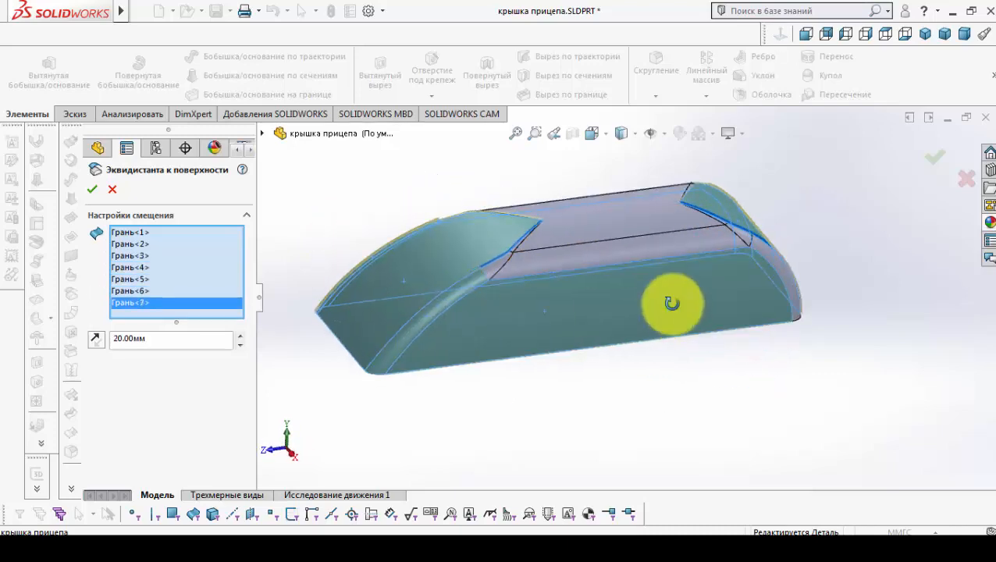
pyautogui.moveTo(671, 302); pyautogui.dragTo(586, 344, button='middle')
pyautogui.click(94, 190)
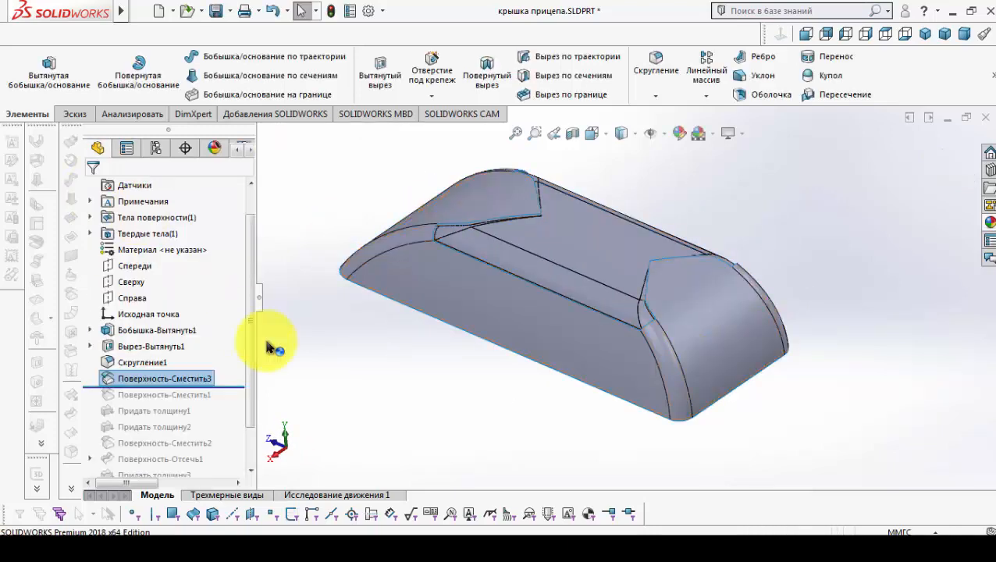
# - Sketch a wavy spline on the Right plane across the cover's lower side, extending past both ends, and exit the sketch
pyautogui.scroll(-2, 219, 348)
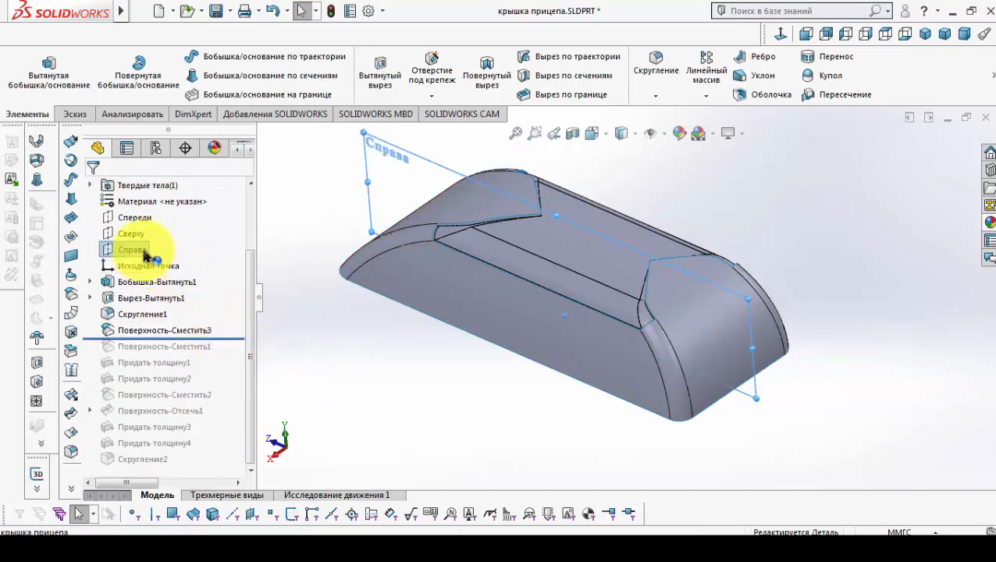
pyautogui.click(160, 221)
pyautogui.click(654, 179)
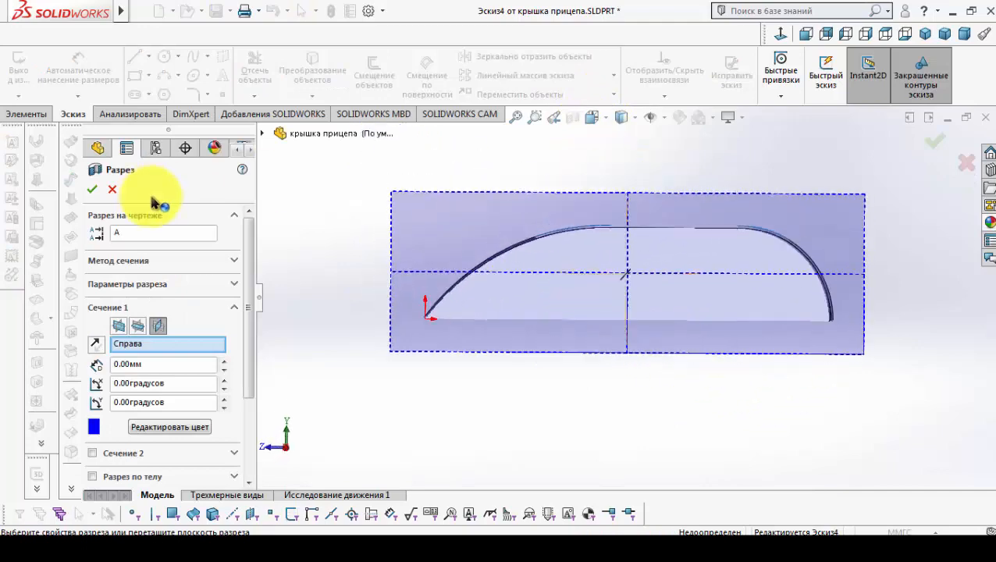
pyautogui.click(113, 188)
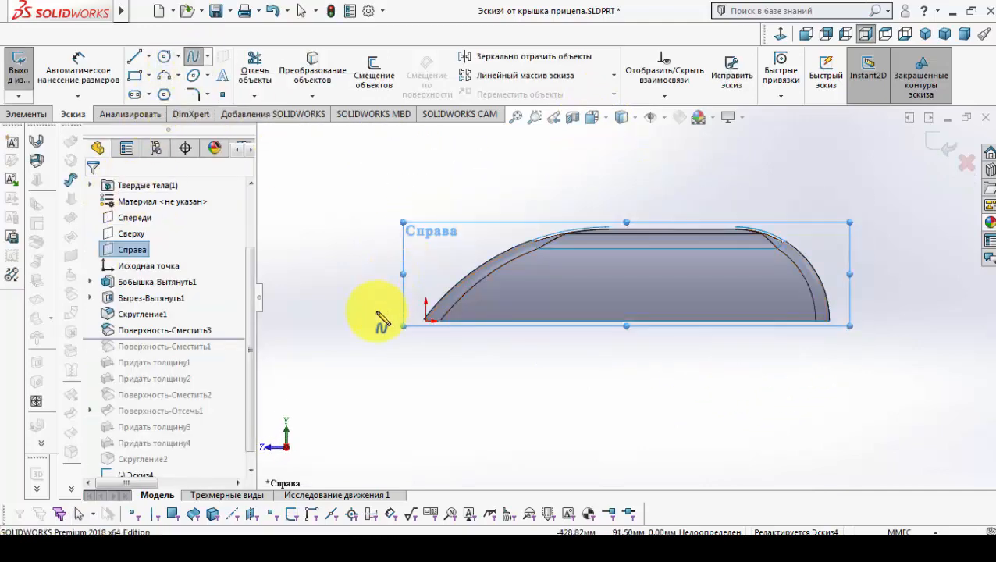
pyautogui.click(402, 323)
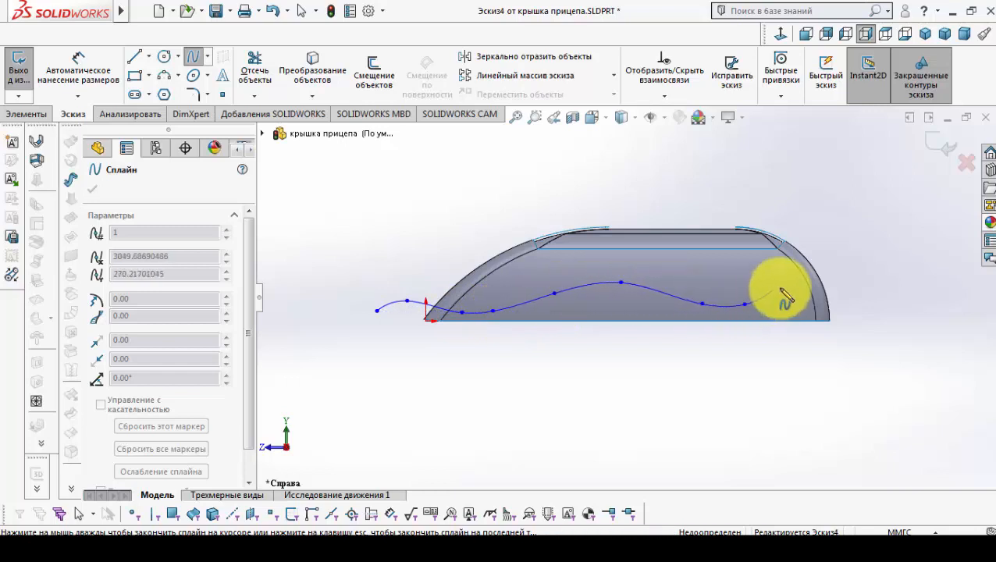
pyautogui.doubleClick(851, 233)
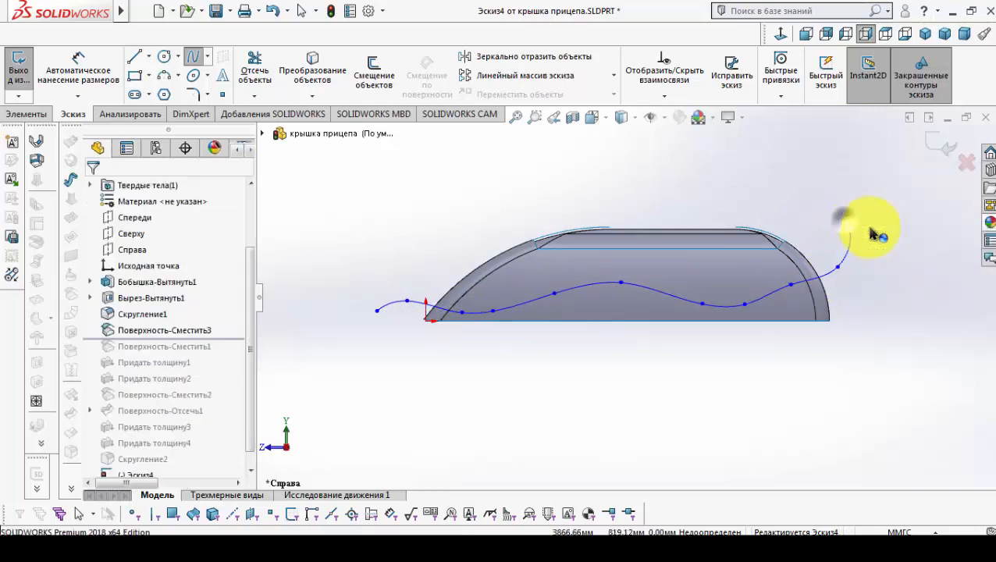
pyautogui.click(934, 147)
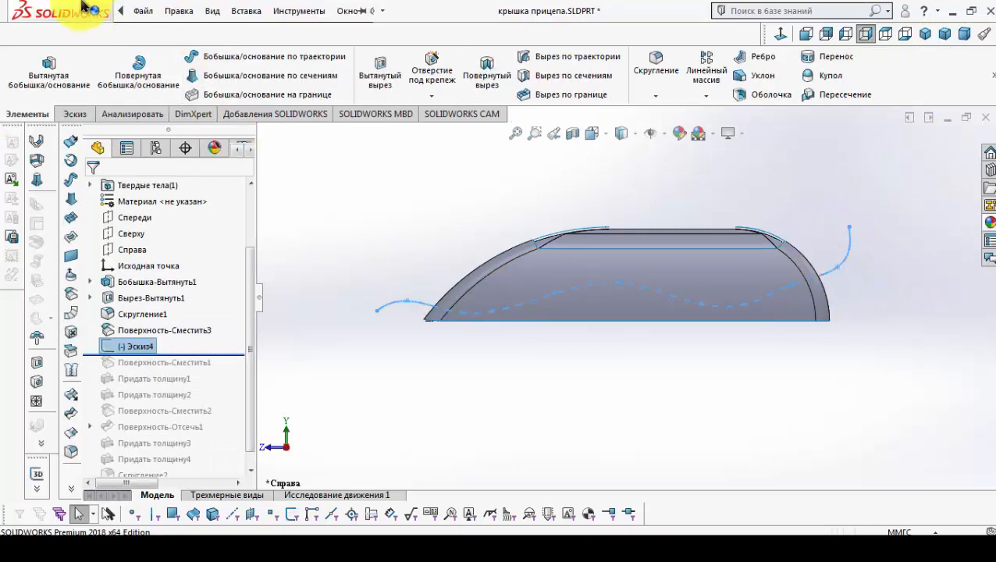
# - Trim the offset surface with the wavy spline sketch, keeping only the part below the curve
pyautogui.click(245, 11)
pyautogui.moveTo(329, 158)
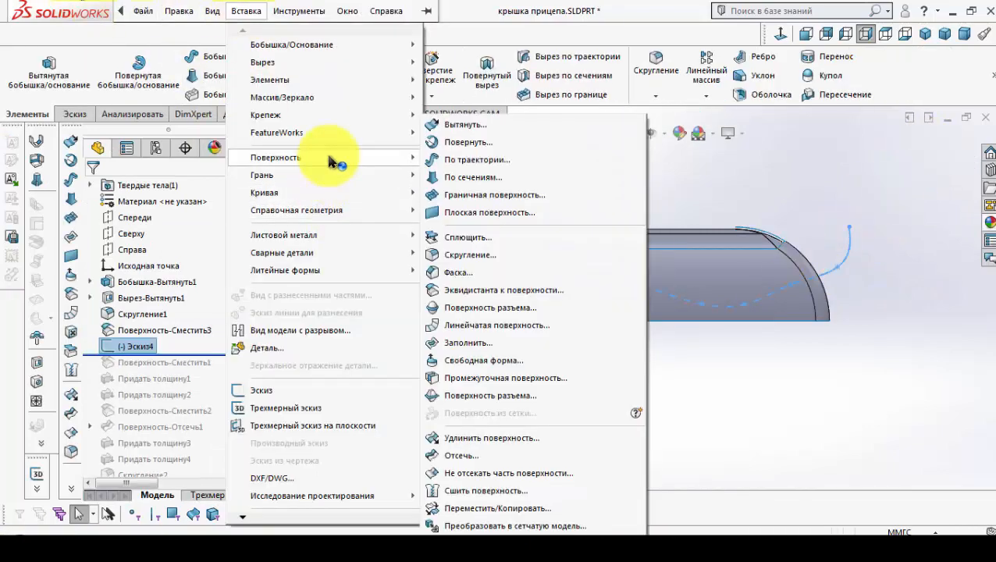
pyautogui.click(497, 456)
pyautogui.click(567, 296)
pyautogui.click(92, 190)
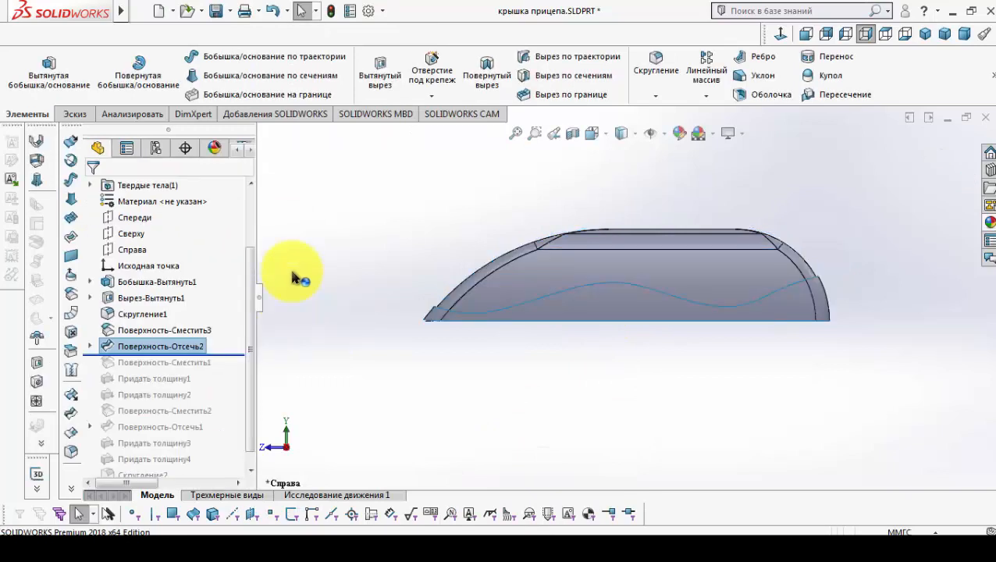
# - Roll the model history forward to the end and thicken the trimmed lower surface by 20 mm with merged results
pyautogui.moveTo(250, 281); pyautogui.dragTo(257, 357)
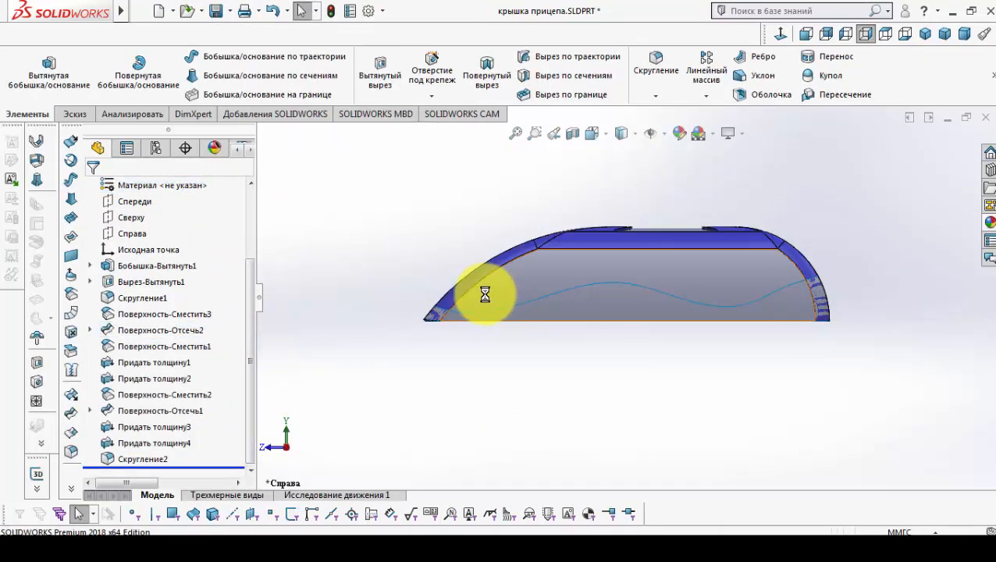
pyautogui.moveTo(485, 295); pyautogui.dragTo(540, 360, button='middle')
pyautogui.moveTo(75, 5)
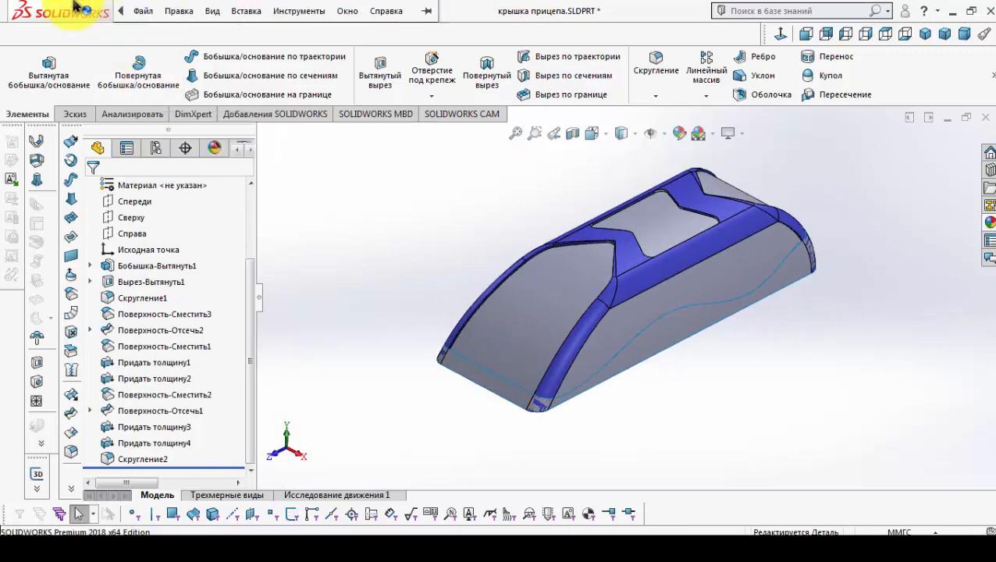
pyautogui.click(246, 11)
pyautogui.moveTo(257, 47)
pyautogui.click(454, 132)
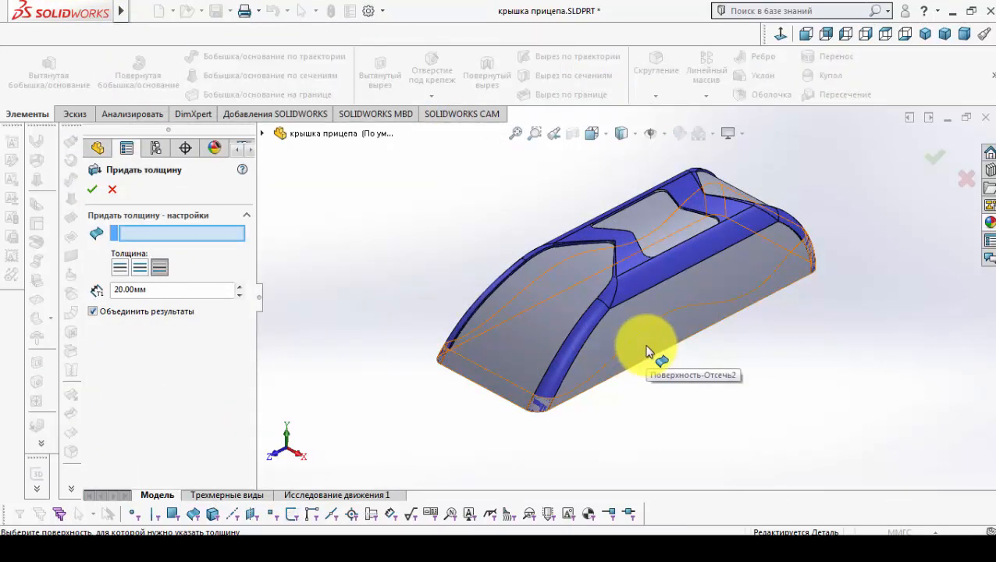
pyautogui.click(648, 352)
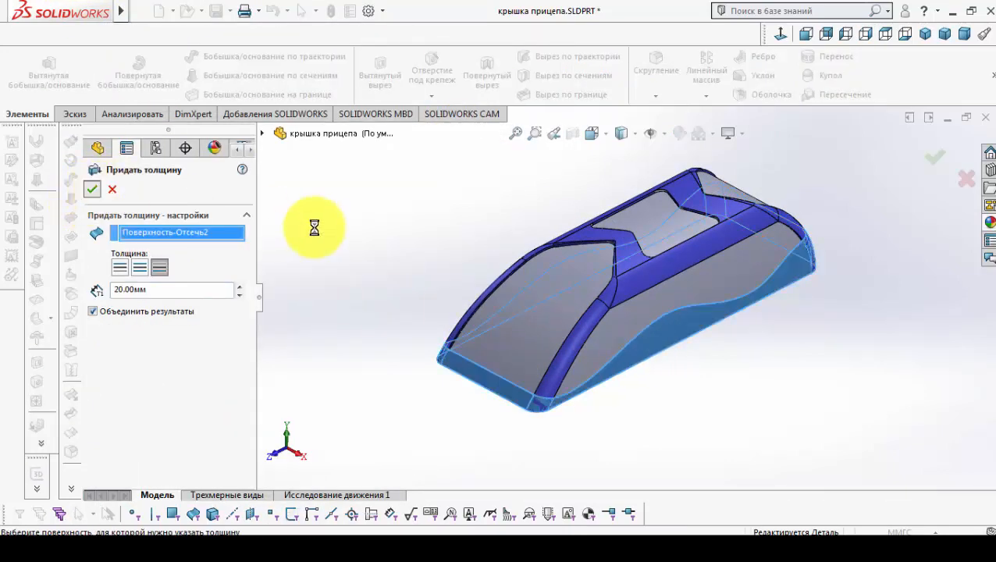
# - Add the thickened wavy lower band to the V-shaped panel's blue colour appearance and apply it
pyautogui.scroll(-5, 570, 315)
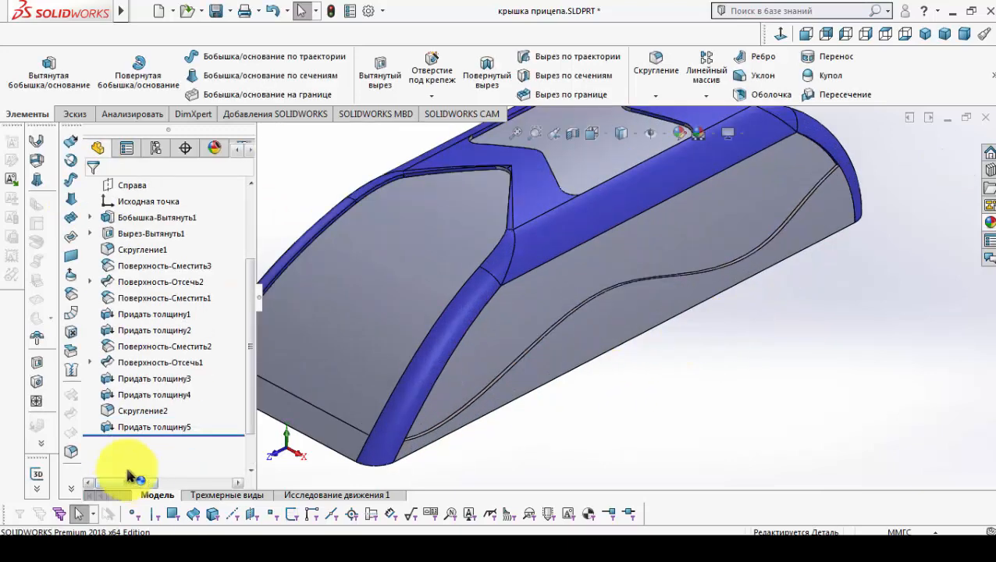
pyautogui.click(162, 399)
pyautogui.click(256, 380)
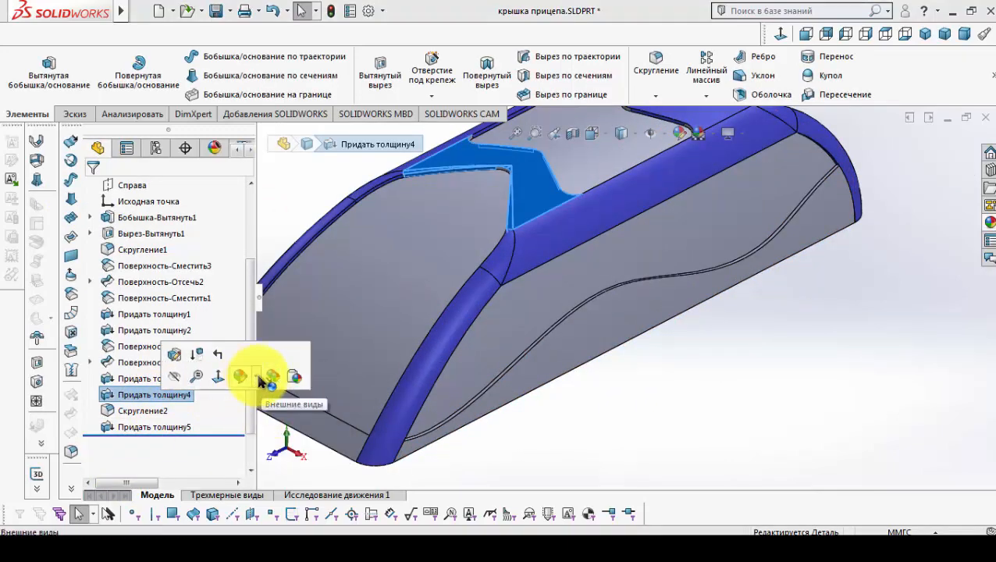
pyautogui.click(258, 415)
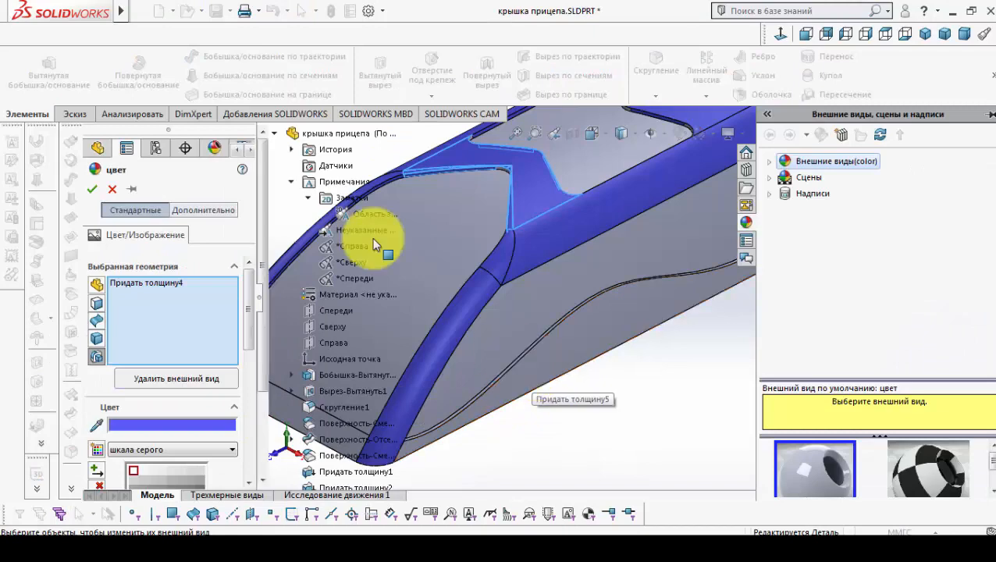
pyautogui.scroll(-3, 273, 281)
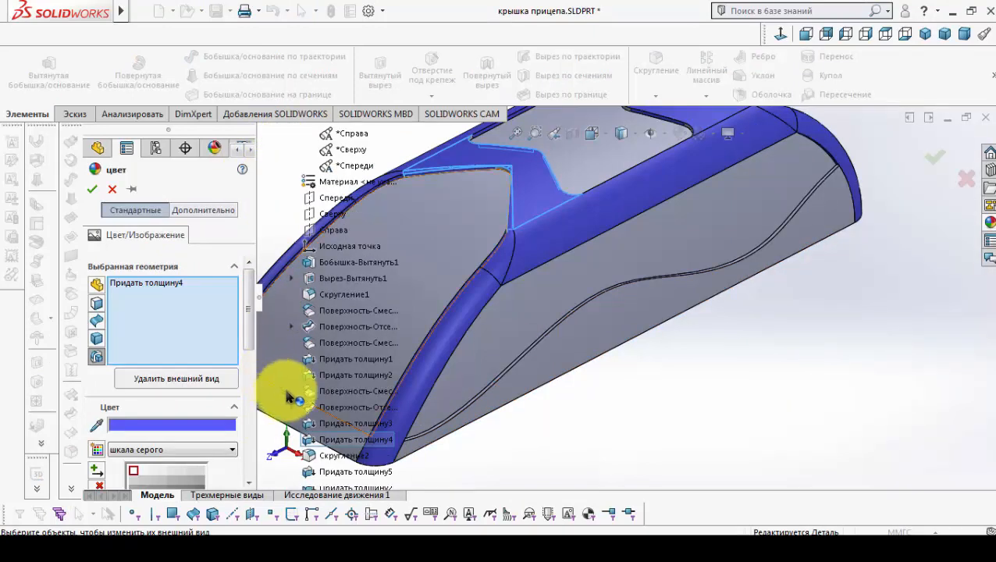
pyautogui.click(347, 471)
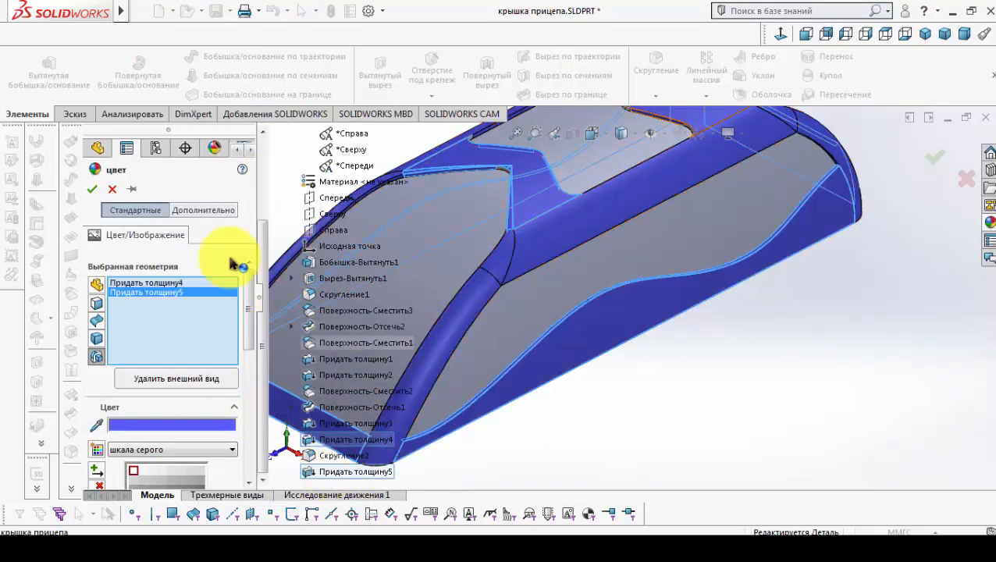
pyautogui.click(95, 189)
# - Start a fillet on the two corners where one side panel meets the wavy lower band
pyautogui.scroll(4, 548, 312)
pyautogui.moveTo(549, 311); pyautogui.dragTo(634, 338, button='middle')
pyautogui.click(655, 61)
pyautogui.scroll(5, 522, 284)
pyautogui.scroll(-6, 527, 408)
pyautogui.click(641, 348)
pyautogui.scroll(6, 699, 342)
pyautogui.scroll(-5, 738, 307)
pyautogui.click(833, 295)
# - Add the opposite side panel's lower corner at the sloped end and one lower corner of the steep end panel to the fillet
pyautogui.scroll(5, 700, 311)
pyautogui.scroll(3, 629, 260)
pyautogui.scroll(-8, 629, 322)
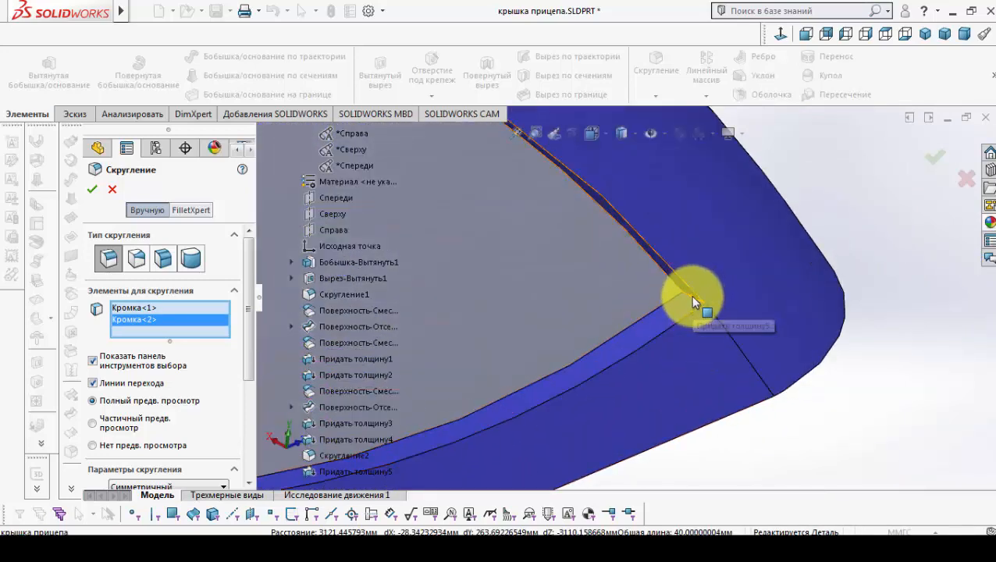
pyautogui.click(687, 300)
pyautogui.scroll(4, 671, 303)
pyautogui.moveTo(668, 304); pyautogui.dragTo(590, 315, button='middle')
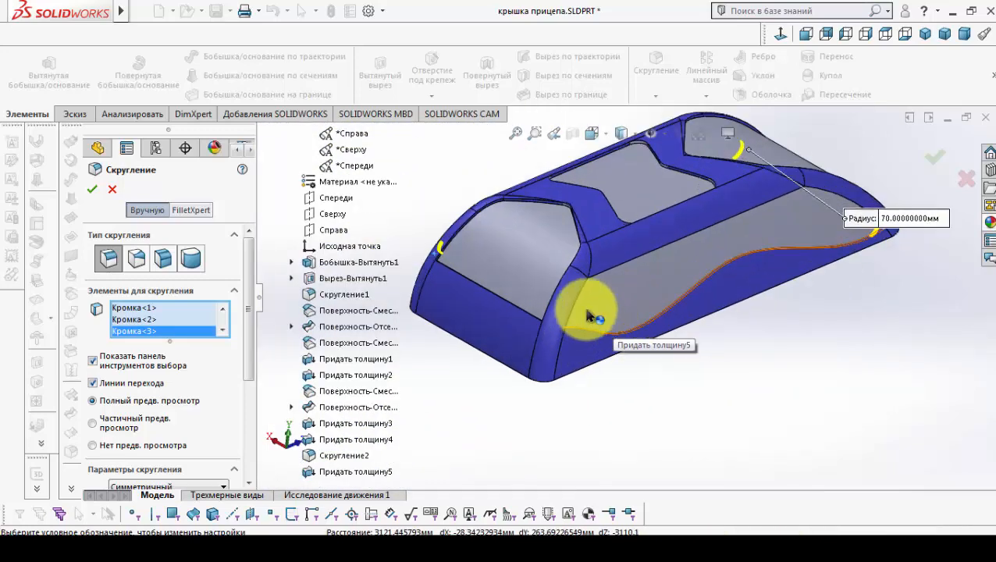
pyautogui.scroll(-3, 573, 314)
pyautogui.scroll(-5, 573, 314)
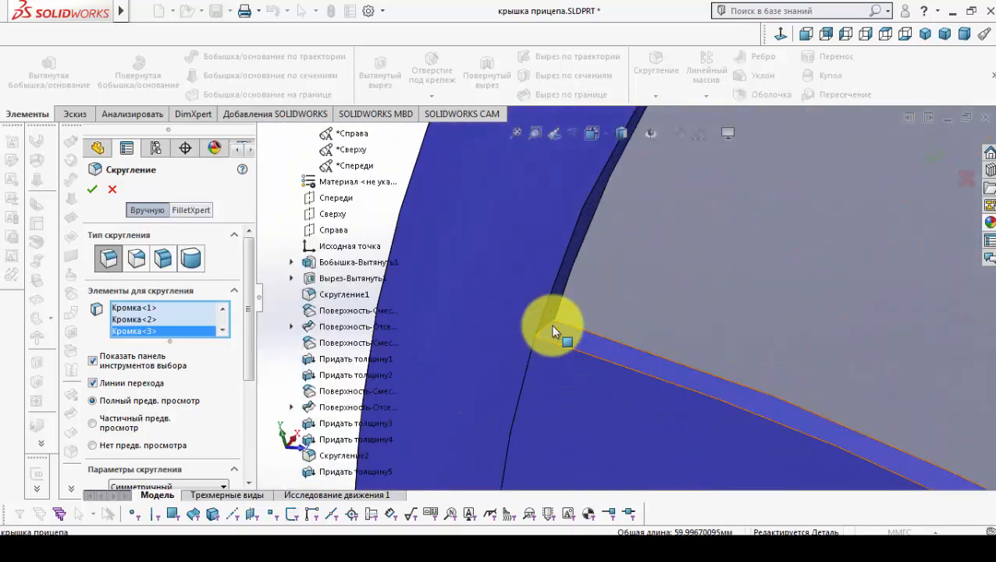
pyautogui.click(551, 325)
# - Add the opposite side panel's other lower corner and the steep end panel's remaining lower corner, and finish the 70 mm fillet
pyautogui.scroll(8, 637, 319)
pyautogui.moveTo(674, 303); pyautogui.dragTo(619, 299, button='middle')
pyautogui.scroll(-6, 618, 302)
pyautogui.click(469, 211)
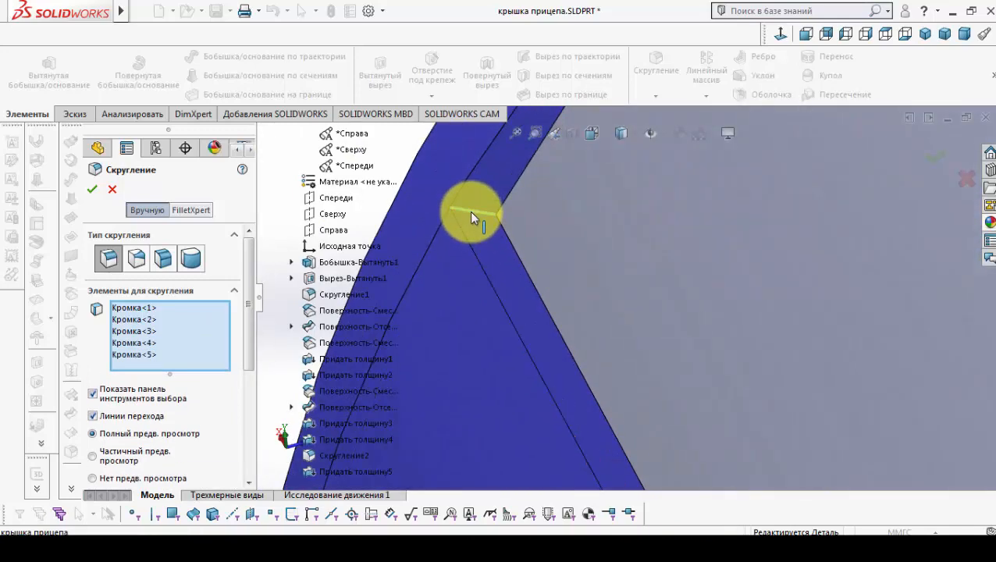
pyautogui.scroll(6, 640, 297)
pyautogui.moveTo(645, 304); pyautogui.dragTo(716, 288, button='middle')
pyautogui.scroll(-6, 805, 316)
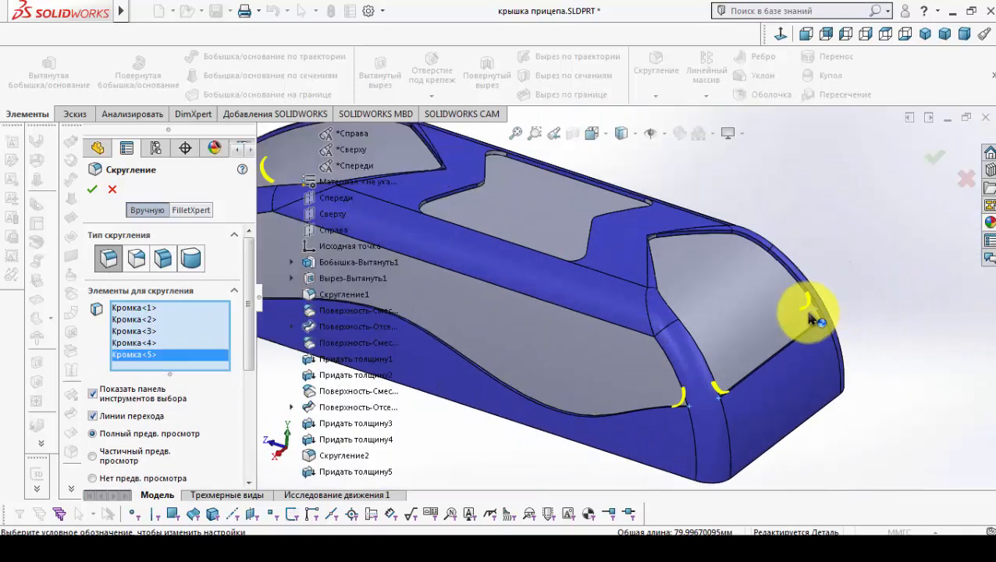
pyautogui.scroll(-3, 805, 331)
pyautogui.click(737, 284)
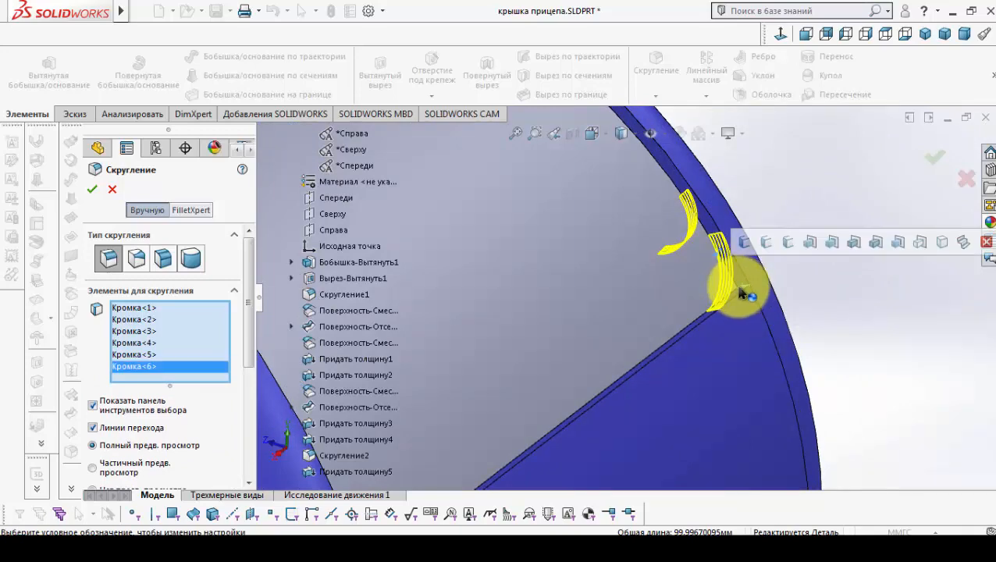
pyautogui.scroll(3, 640, 317)
pyautogui.scroll(4, 638, 312)
pyautogui.moveTo(637, 312); pyautogui.dragTo(500, 258, button='middle')
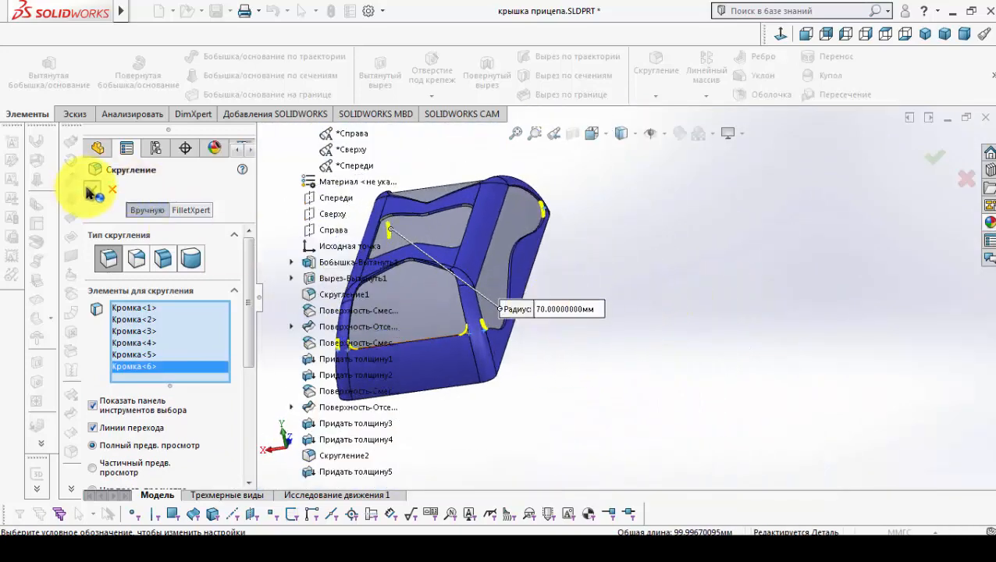
# - Start another fillet with a 210 mm radius on the two upper corners of one side panel
pyautogui.moveTo(467, 311); pyautogui.dragTo(389, 333, button='middle')
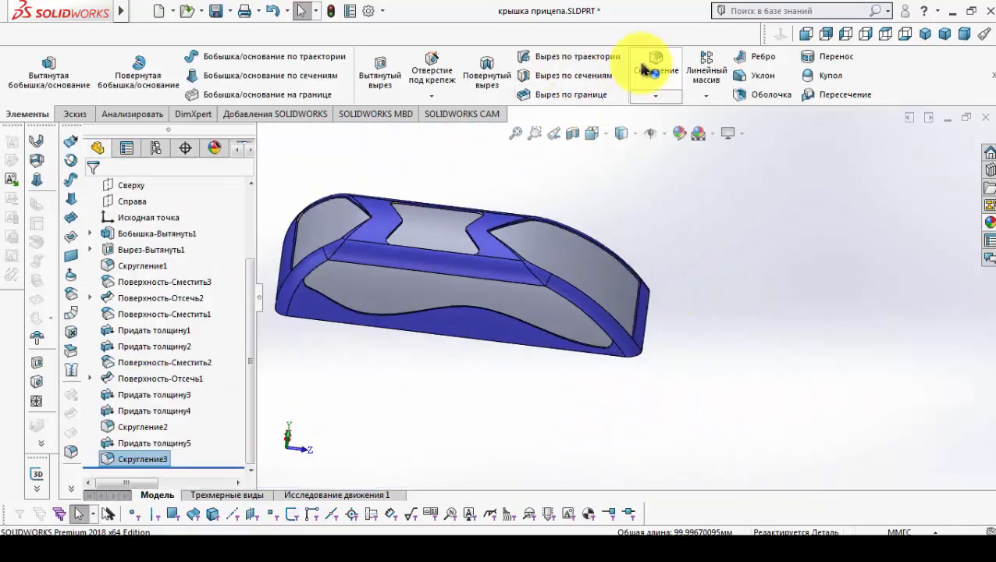
pyautogui.scroll(-5, 569, 290)
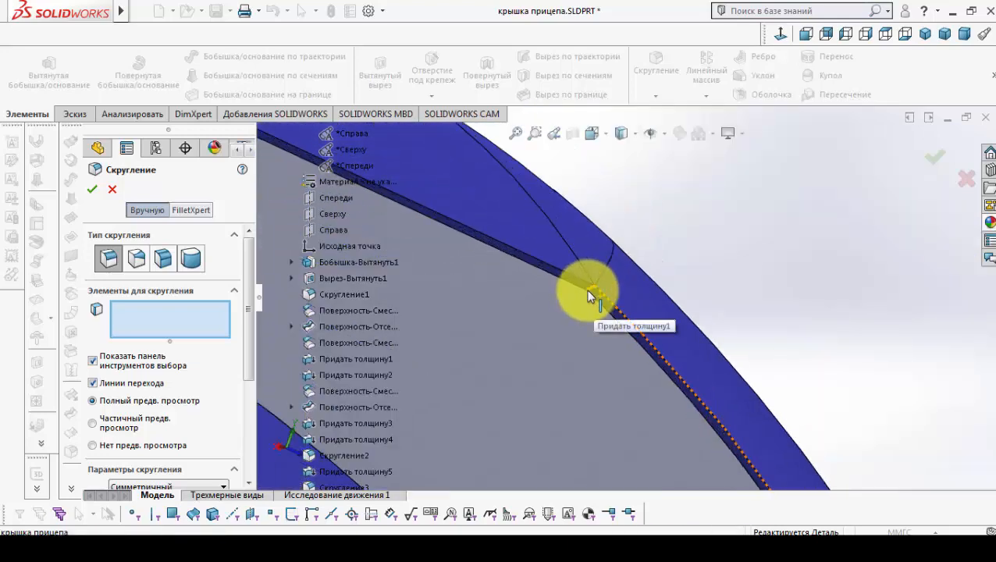
pyautogui.click(594, 294)
pyautogui.scroll(-5, 253, 356)
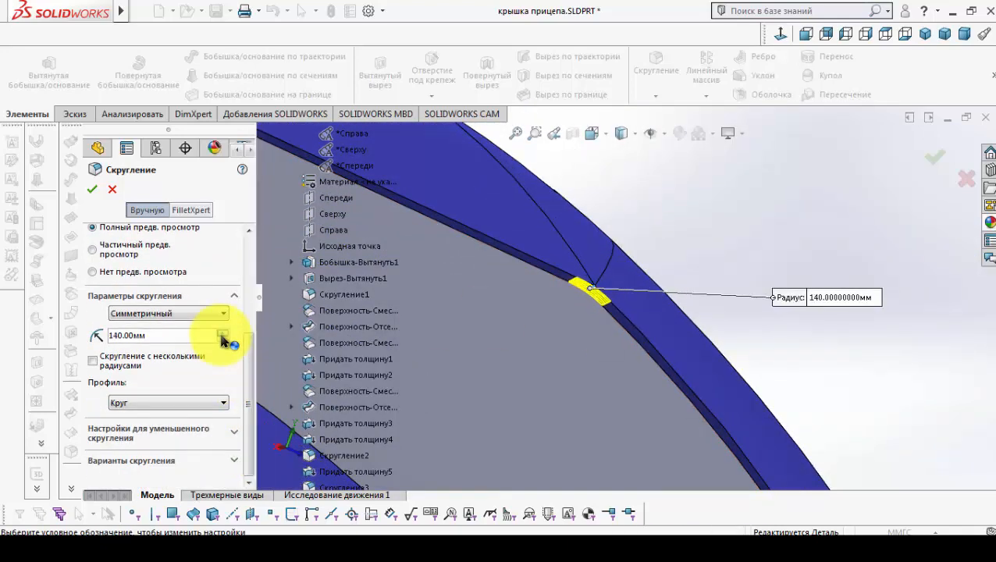
pyautogui.click(223, 334)
pyautogui.scroll(6, 519, 322)
pyautogui.scroll(-5, 666, 262)
pyautogui.moveTo(545, 325); pyautogui.dragTo(650, 185, button='middle')
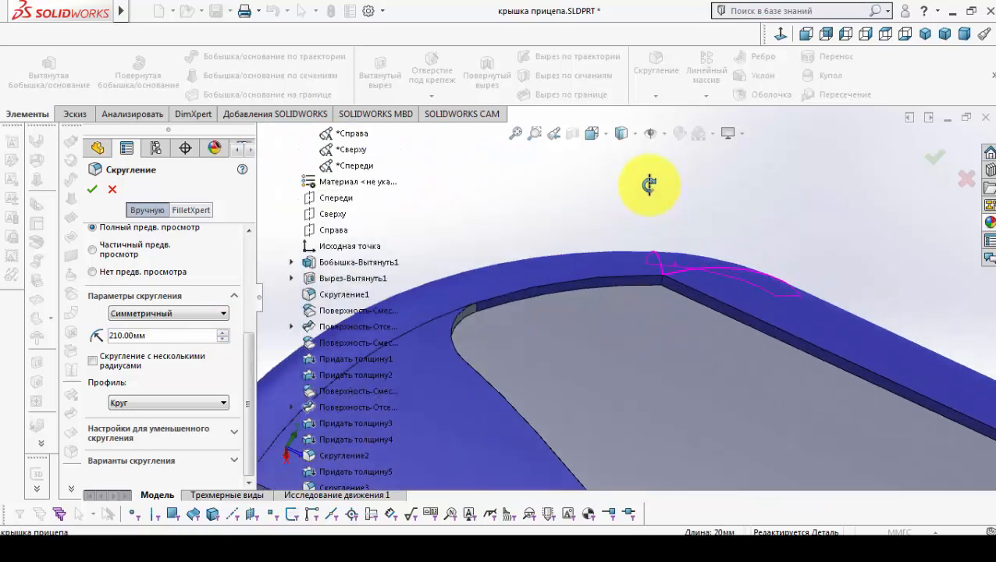
pyautogui.click(662, 282)
# - Add the two upper corners of the opposite side panel to the 210 mm fillet, finish it and save the part
pyautogui.scroll(6, 695, 349)
pyautogui.moveTo(697, 355); pyautogui.dragTo(824, 318, button='middle')
pyautogui.scroll(-8, 687, 257)
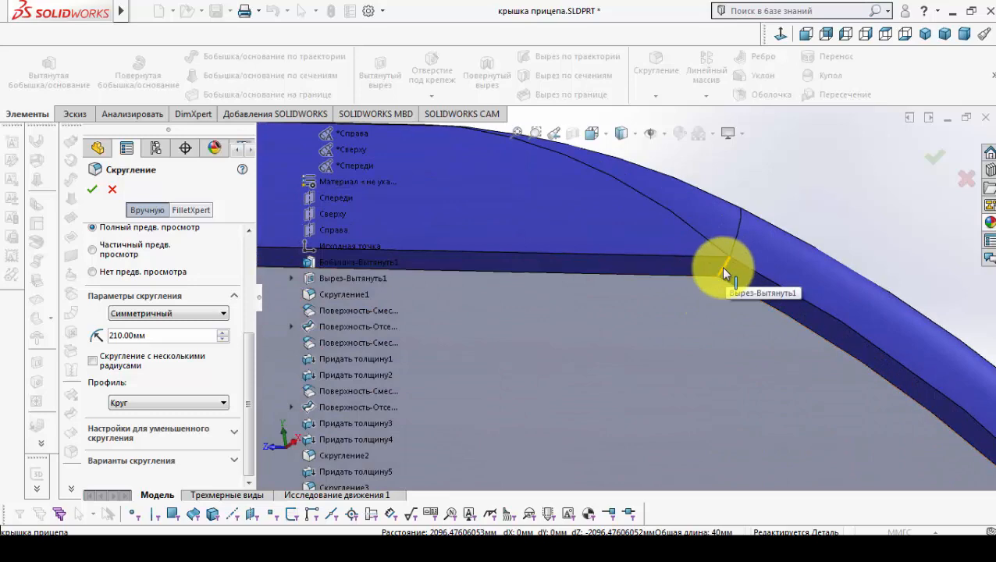
pyautogui.scroll(6, 687, 334)
pyautogui.moveTo(661, 338); pyautogui.dragTo(626, 247, button='middle')
pyautogui.scroll(-5, 552, 320)
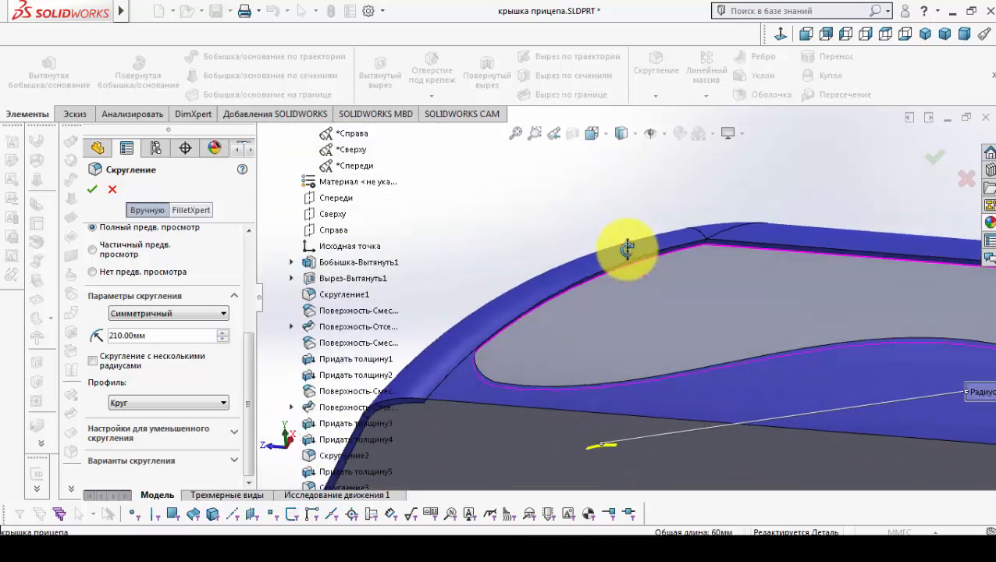
pyautogui.scroll(-4, 684, 276)
pyautogui.click(607, 233)
pyautogui.scroll(5, 700, 318)
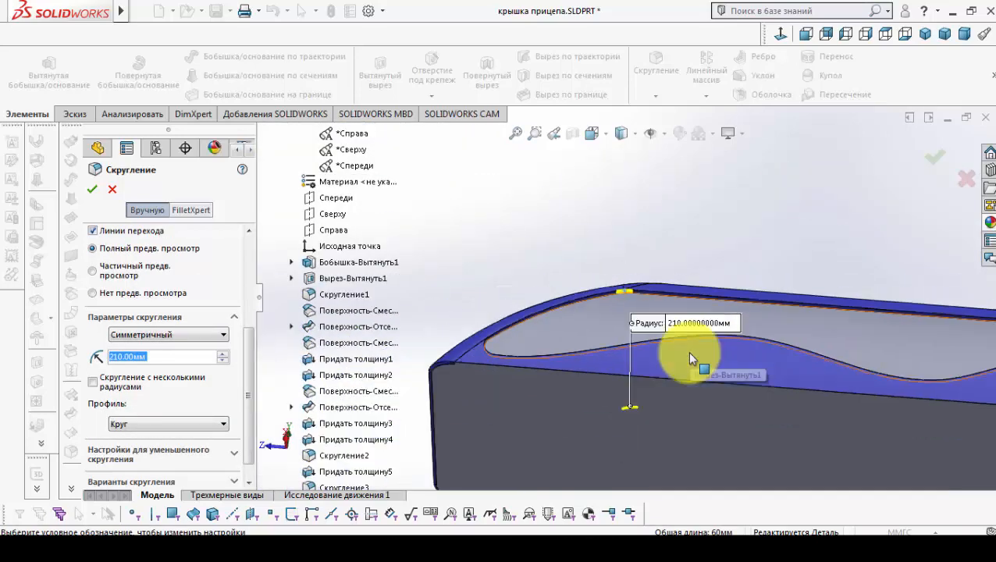
pyautogui.moveTo(694, 362)
pyautogui.mouseDown(button='middle')
pyautogui.moveTo(695, 411)
pyautogui.moveTo(710, 412)
pyautogui.mouseUp(button='middle')
pyautogui.scroll(-3, 711, 338)
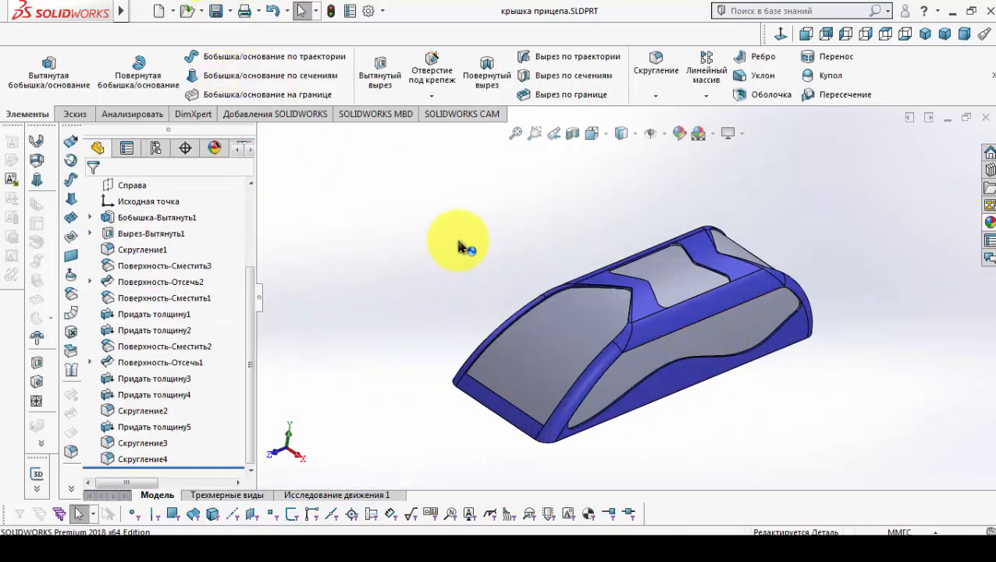
# - Start a sketch on the flat underside face and begin Convert Entities with one long side edge
pyautogui.moveTo(602, 418); pyautogui.dragTo(595, 169, button='middle')
pyautogui.click(562, 241)
pyautogui.click(624, 199)
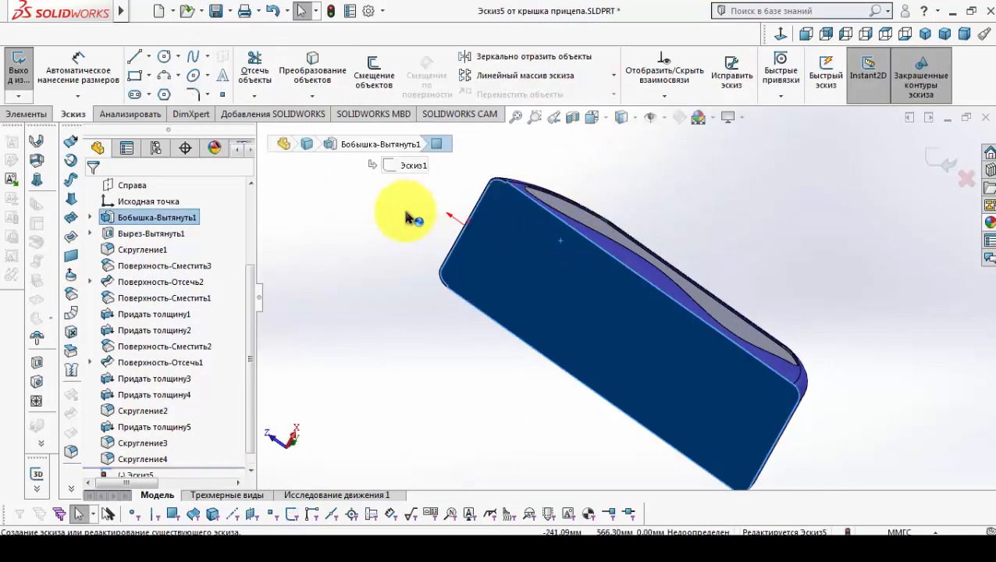
pyautogui.click(405, 213)
pyautogui.click(316, 77)
pyautogui.scroll(-3, 510, 193)
pyautogui.click(518, 166)
pyautogui.scroll(4, 737, 382)
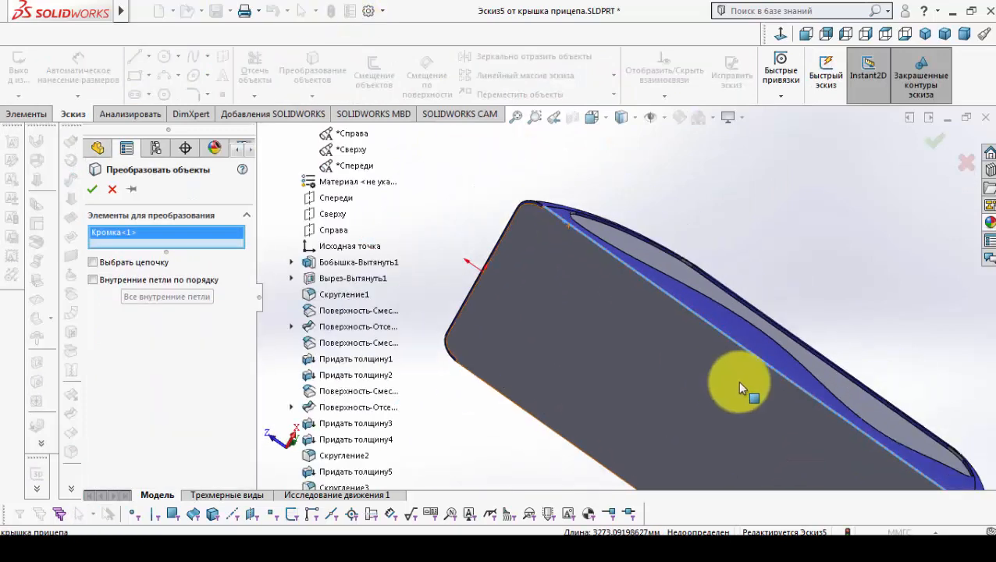
# - Add the adjoining corner arc, the short end edge and the following corner arc to the edges being converted
pyautogui.scroll(-2, 760, 395)
pyautogui.scroll(-2, 761, 396)
pyautogui.click(804, 381)
pyautogui.scroll(-3, 645, 322)
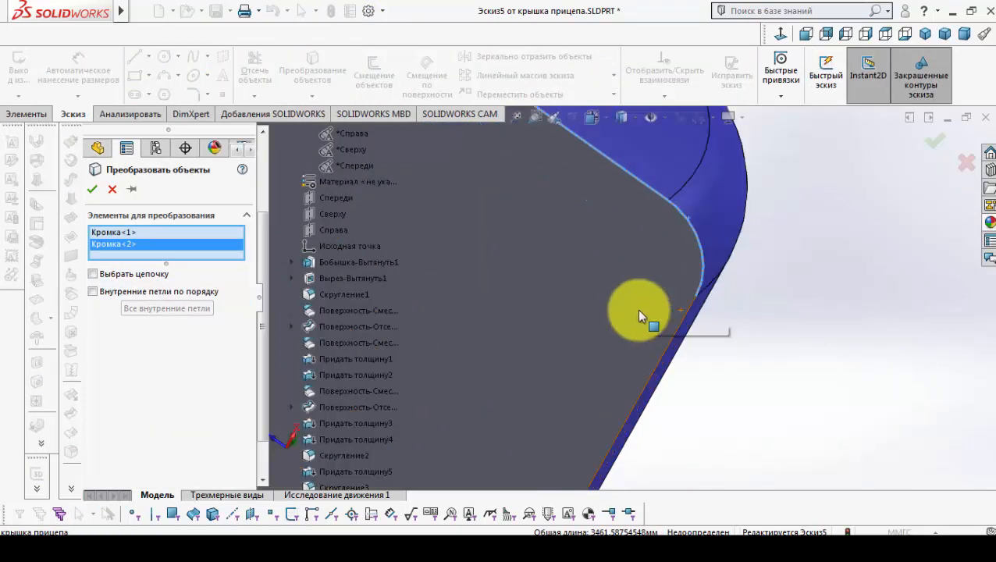
pyautogui.click(697, 315)
pyautogui.scroll(4, 559, 350)
pyautogui.scroll(-5, 654, 349)
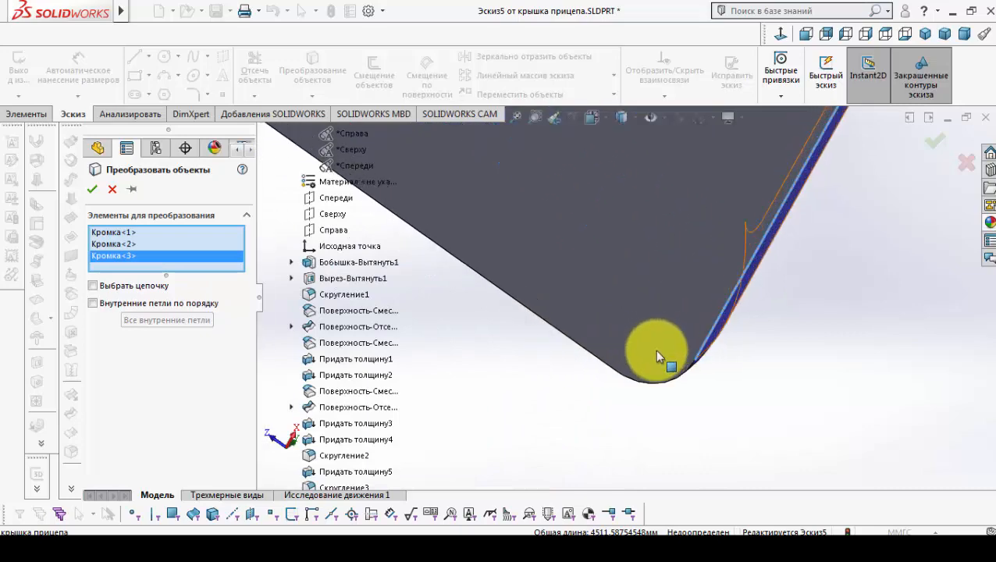
pyautogui.click(677, 371)
pyautogui.moveTo(677, 371); pyautogui.dragTo(623, 337, button='middle')
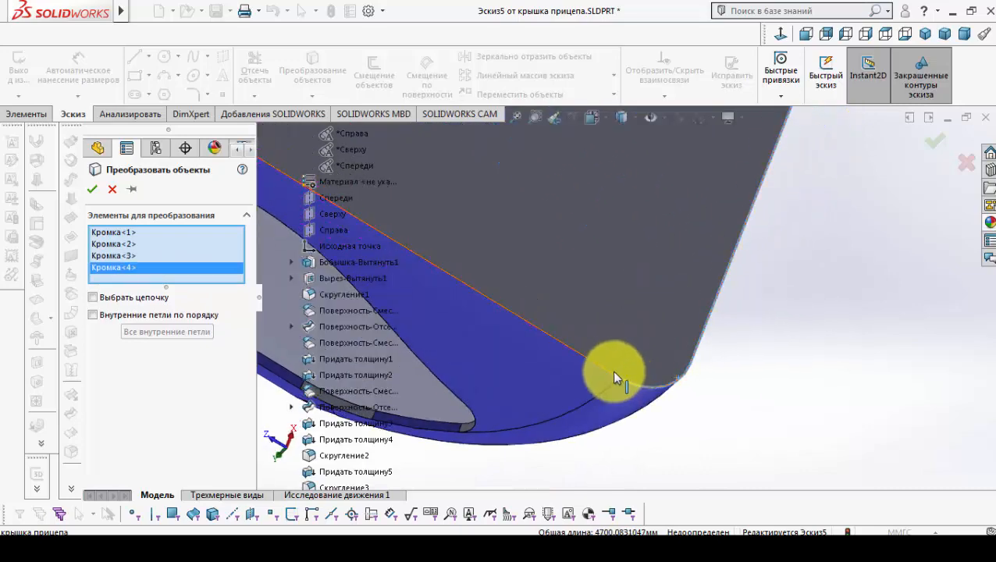
# - Add the opposite long side edge and its adjoining corner arc to the edges being converted
pyautogui.click(612, 372)
pyautogui.scroll(5, 632, 402)
pyautogui.scroll(-6, 568, 241)
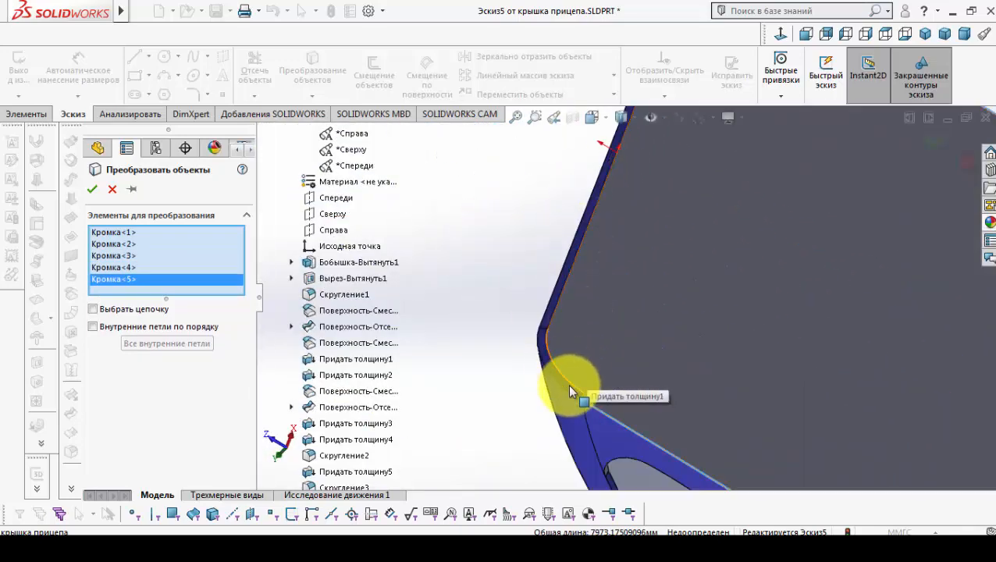
pyautogui.click(568, 390)
pyautogui.moveTo(563, 307); pyautogui.dragTo(598, 491, button='middle')
pyautogui.scroll(-5, 550, 363)
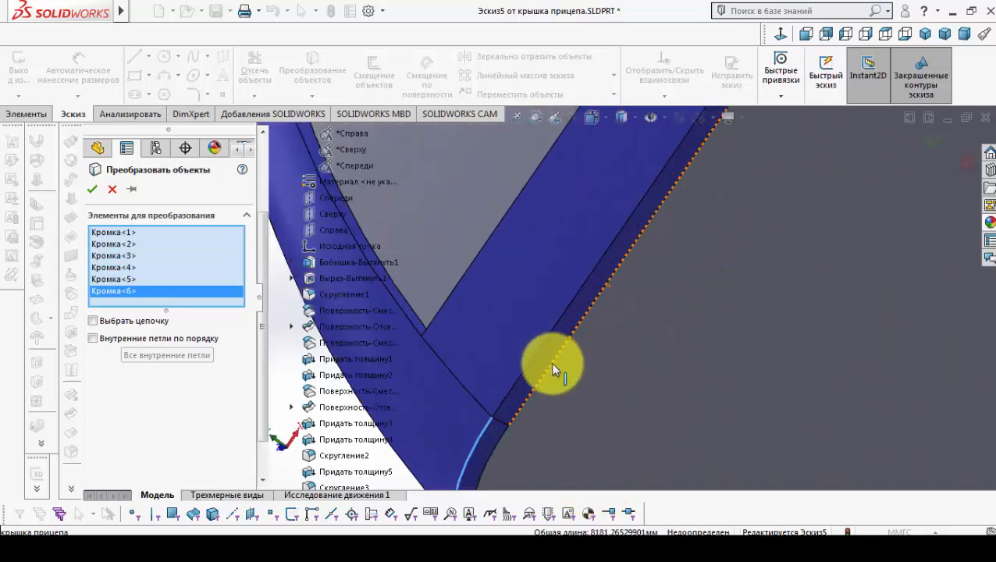
# - Add the remaining short end edge and last corner arc, and finish converting the underside outline into the sketch
pyautogui.click(535, 349)
pyautogui.scroll(6, 535, 348)
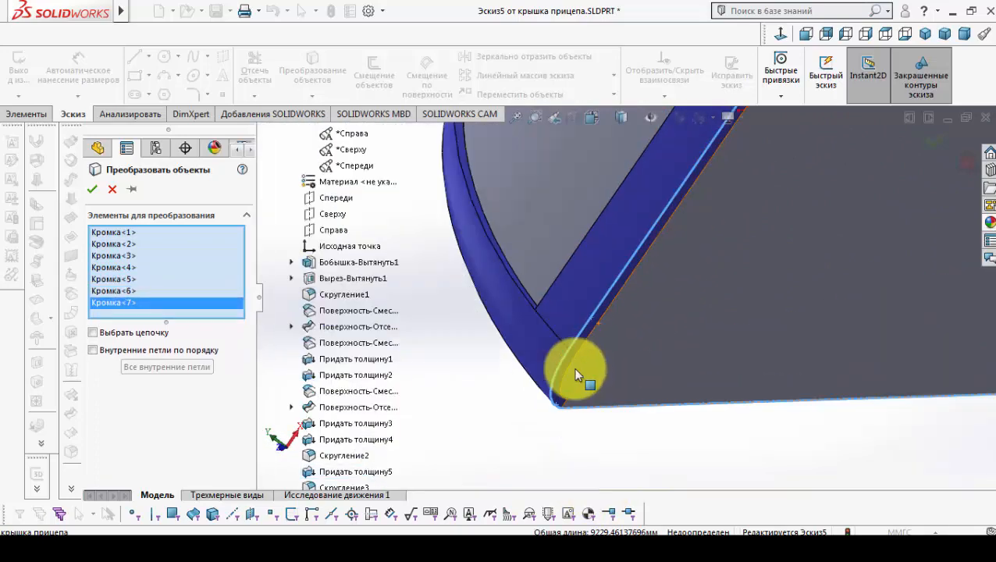
pyautogui.scroll(-5, 679, 217)
pyautogui.click(722, 176)
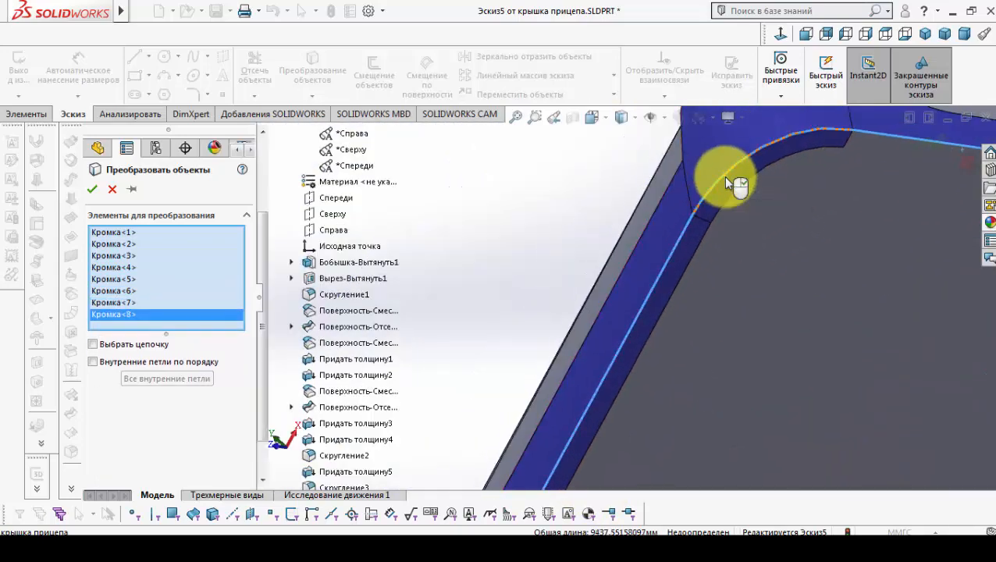
pyautogui.scroll(2, 734, 282)
pyautogui.click(92, 188)
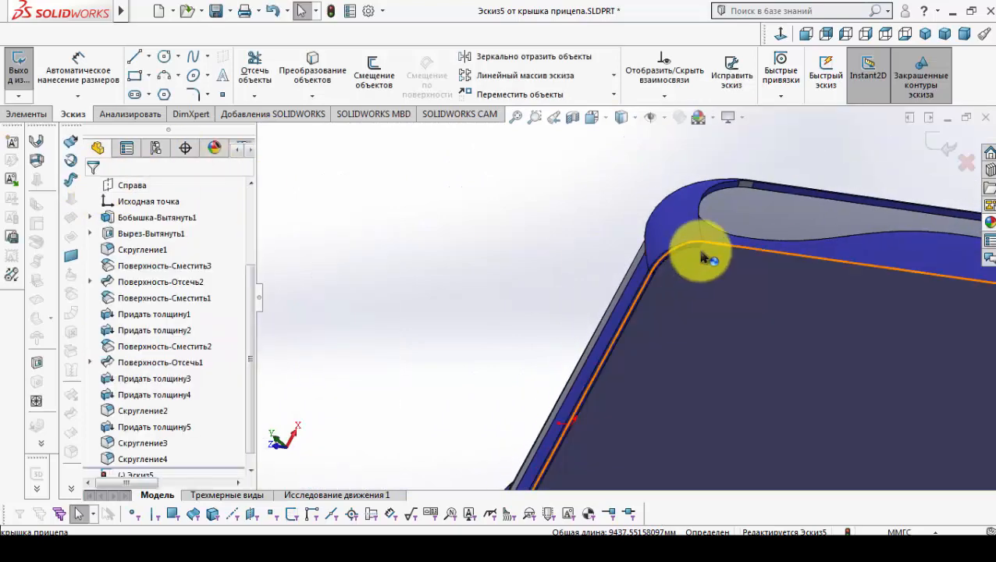
# - Offset the converted outline outward as a chain, turning the base outline into construction geometry
pyautogui.click(381, 74)
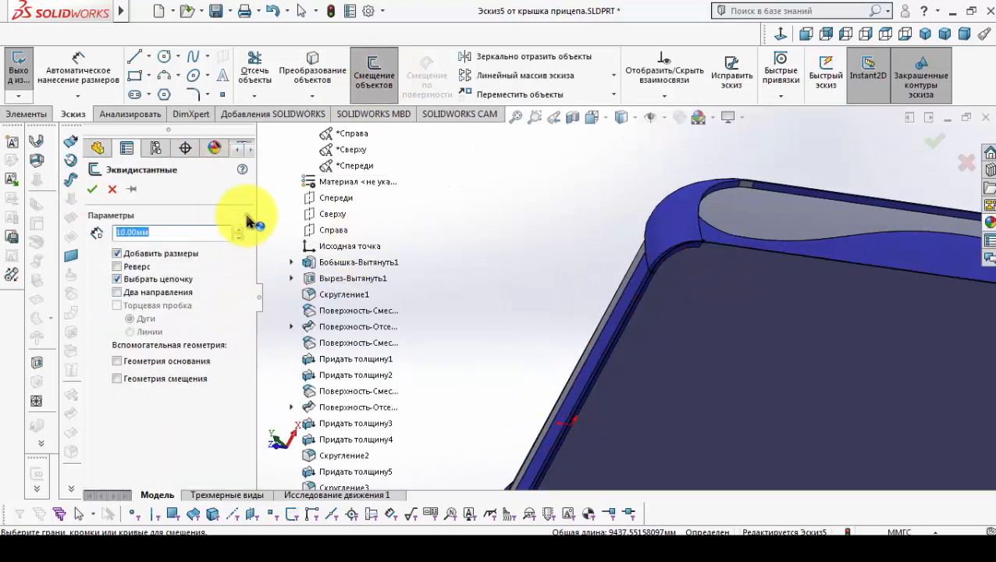
pyautogui.click(201, 359)
pyautogui.click(717, 243)
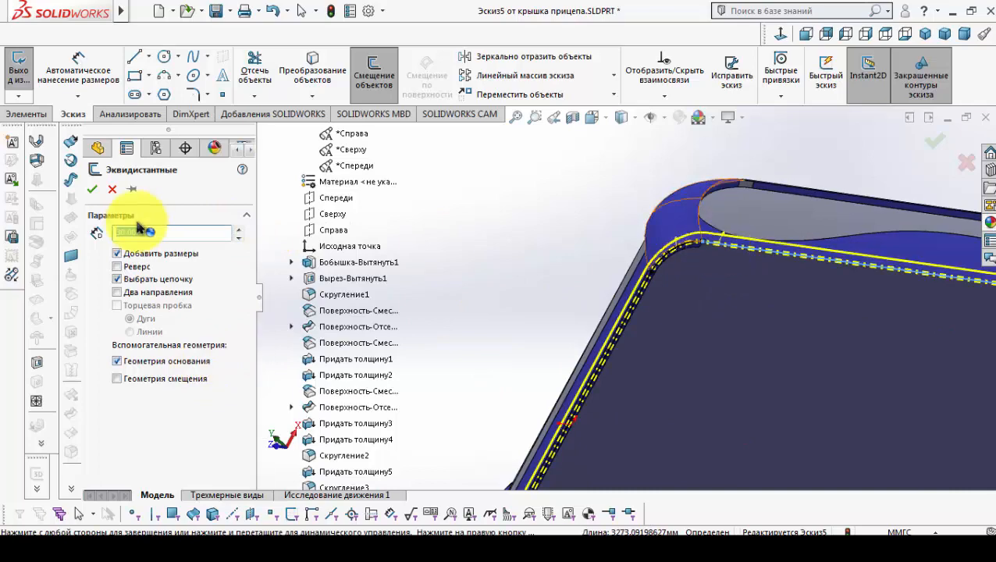
pyautogui.click(93, 191)
# - Extrude the offset outline 50 mm as a base plate under the cover
pyautogui.scroll(7, 703, 312)
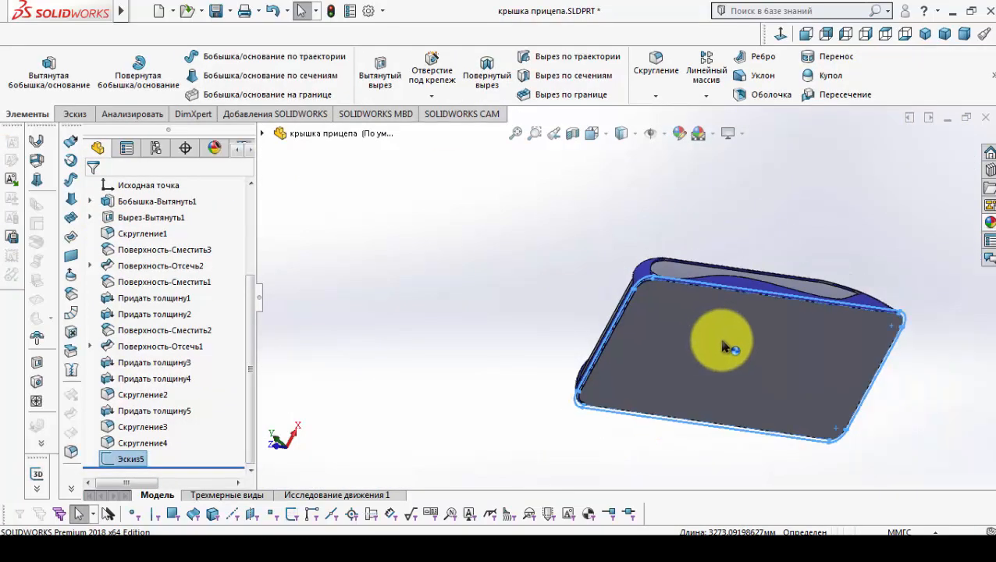
pyautogui.scroll(-2, 768, 344)
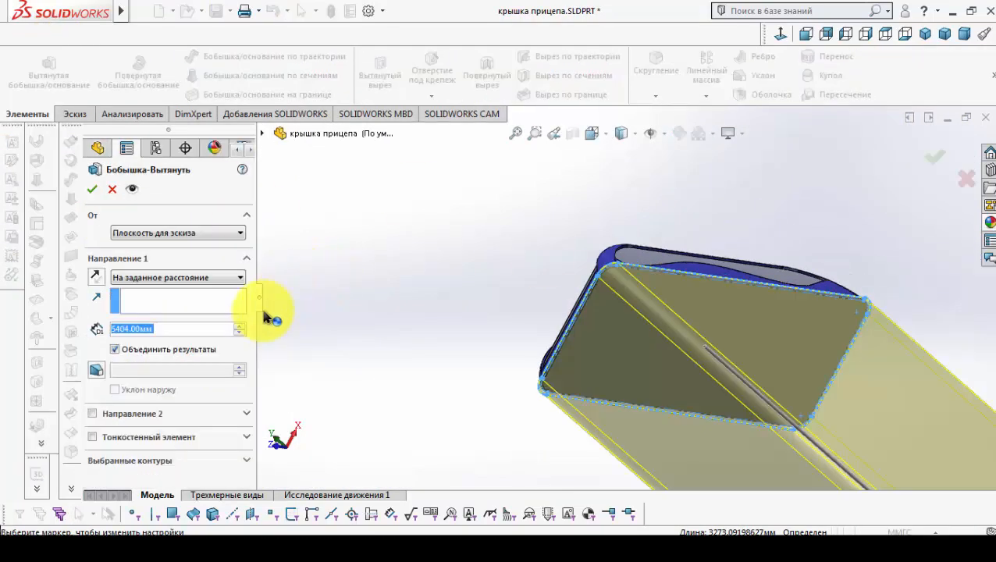
pyautogui.write('50')
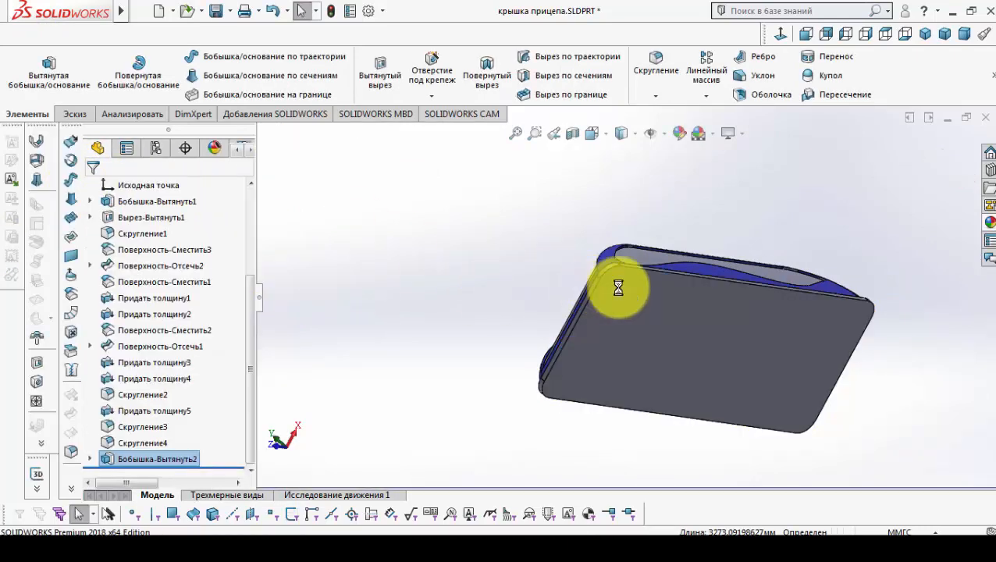
pyautogui.moveTo(616, 284); pyautogui.dragTo(615, 424, button='middle')
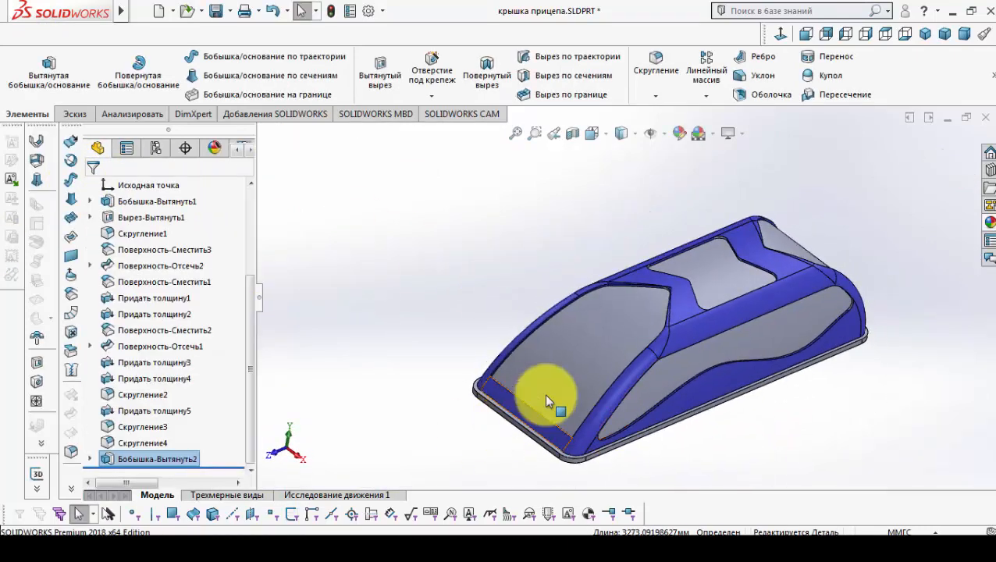
# - Start Move Face on the narrow recessed strip along the sloped end and the adjoining corner face above the base plate
pyautogui.scroll(-5, 601, 424)
pyautogui.scroll(-6, 588, 441)
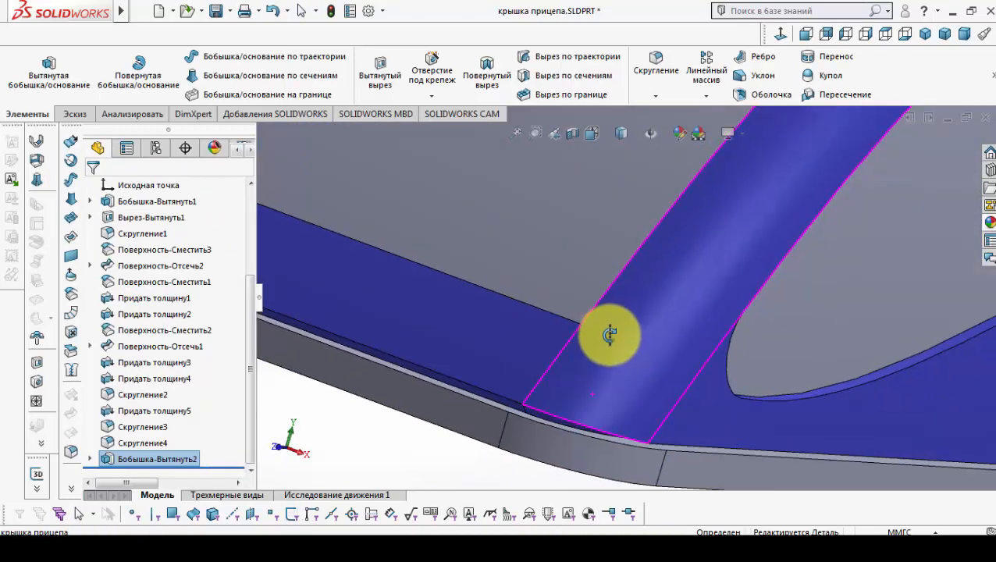
pyautogui.moveTo(992, 82)
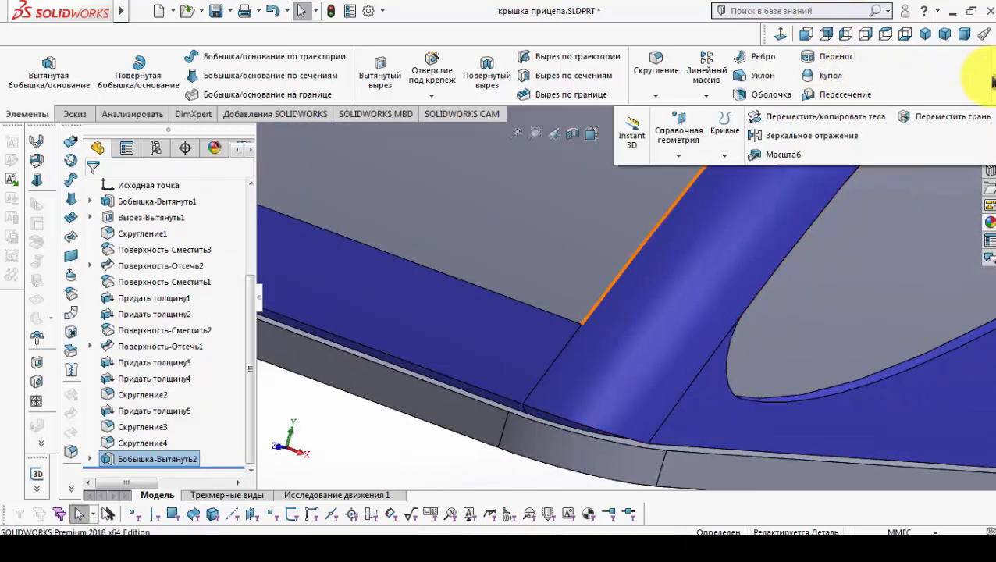
pyautogui.click(942, 122)
pyautogui.scroll(-5, 516, 392)
pyautogui.click(552, 392)
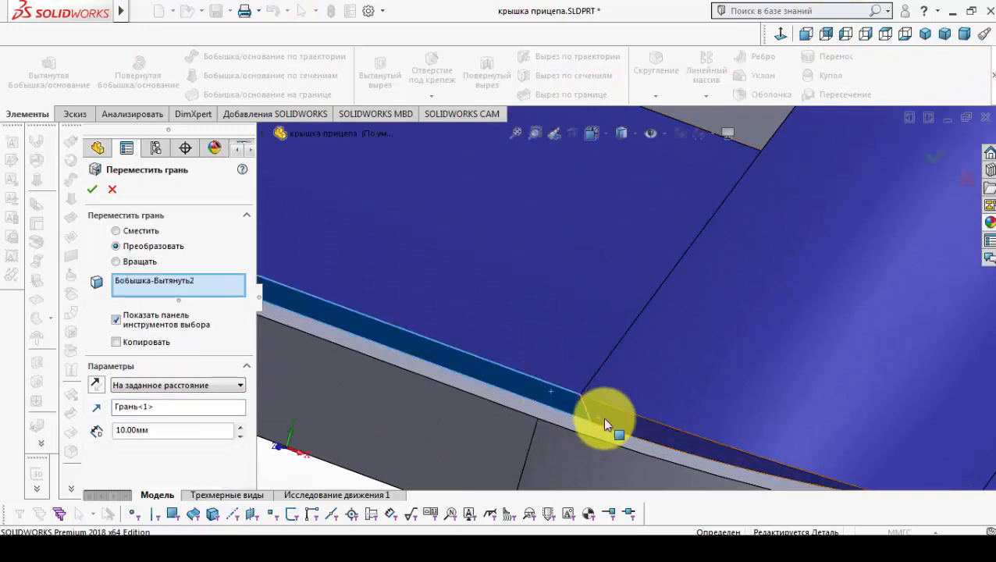
pyautogui.click(599, 417)
pyautogui.scroll(6, 620, 390)
# - Add the opposite corner's face, set the move to Up To Surface with the base plate's rim face, and finish it
pyautogui.moveTo(559, 274); pyautogui.dragTo(644, 243, button='middle')
pyautogui.scroll(-6, 500, 283)
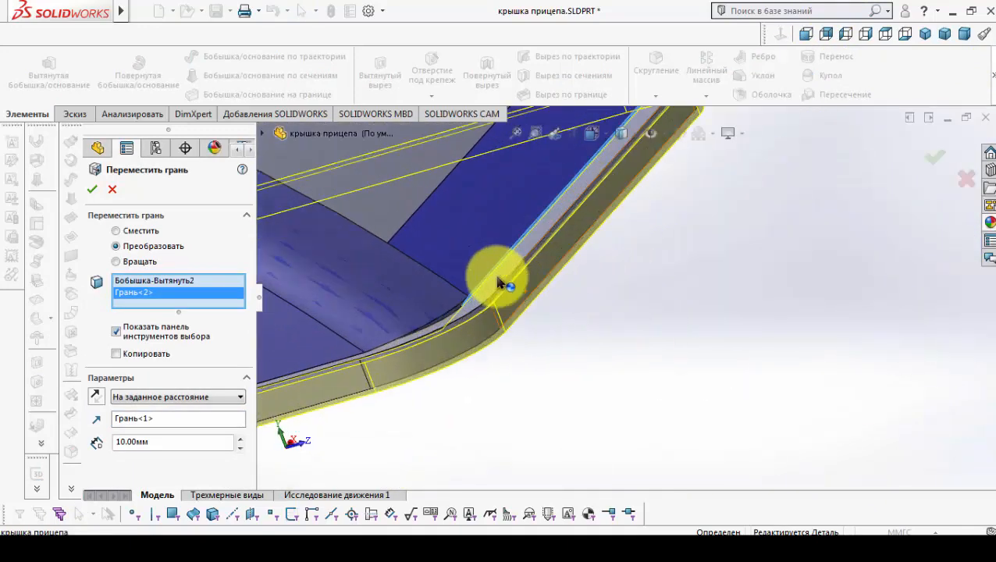
pyautogui.moveTo(496, 289); pyautogui.dragTo(476, 310, button='middle')
pyautogui.click(497, 349)
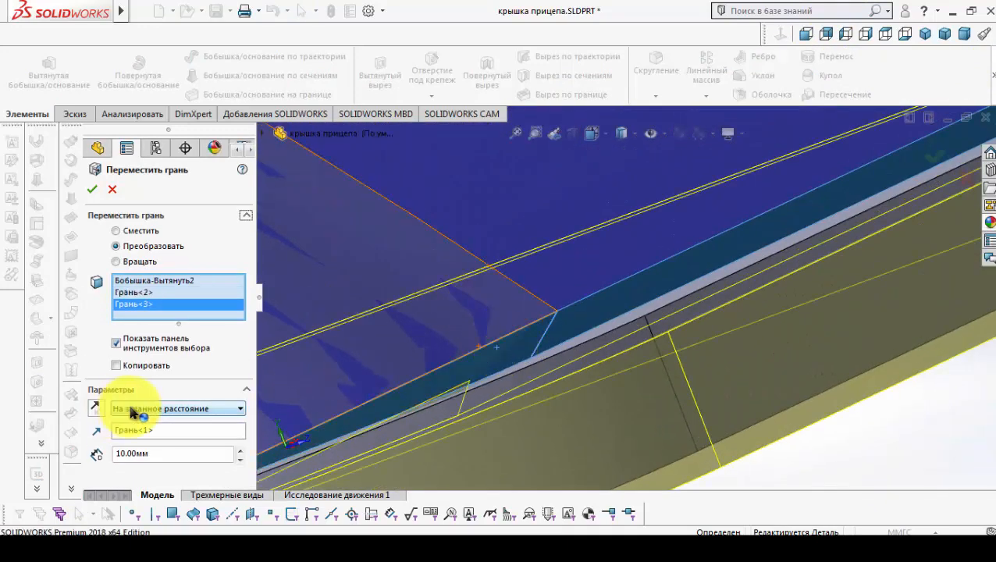
pyautogui.click(134, 441)
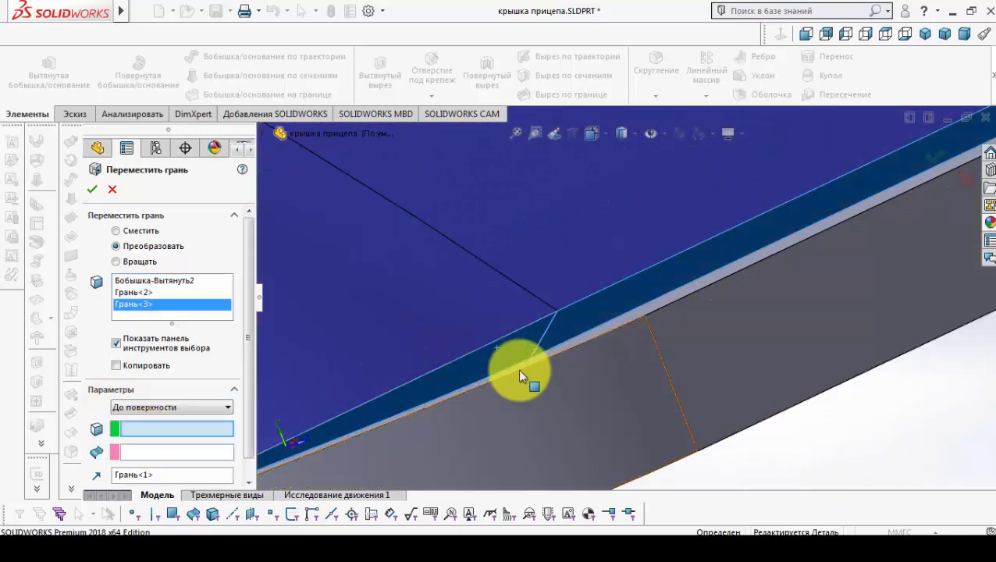
pyautogui.click(606, 326)
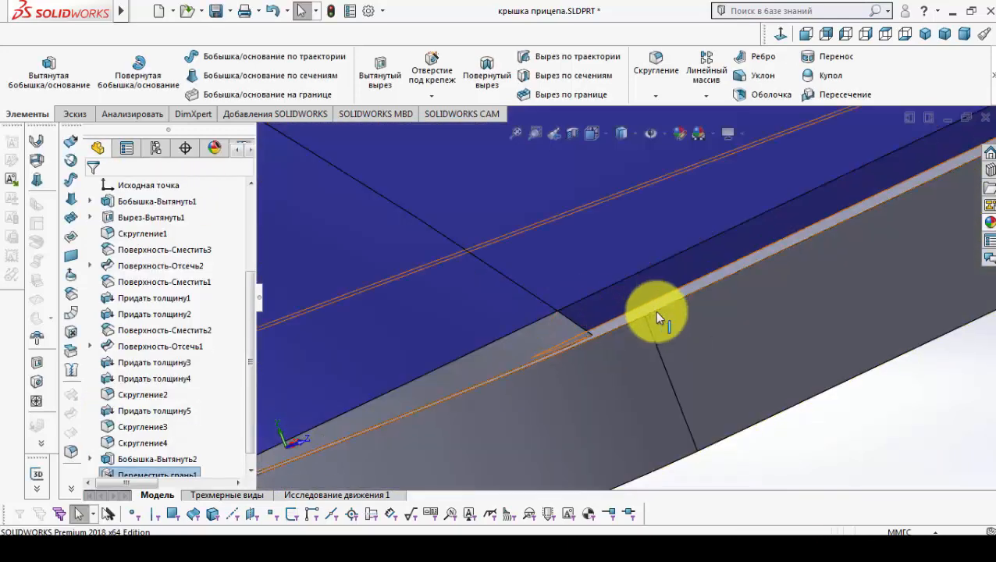
# - Try to move the remaining narrow face along the sloped end up to the base plate's top rim face
pyautogui.moveTo(660, 317); pyautogui.dragTo(663, 273, button='middle')
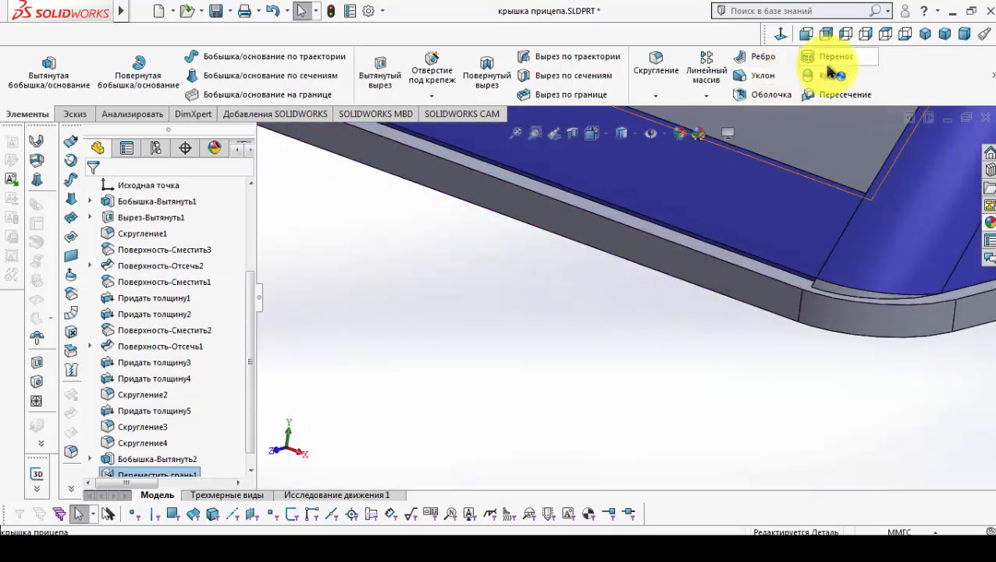
pyautogui.click(993, 80)
pyautogui.click(930, 116)
pyautogui.scroll(-5, 771, 261)
pyautogui.click(722, 336)
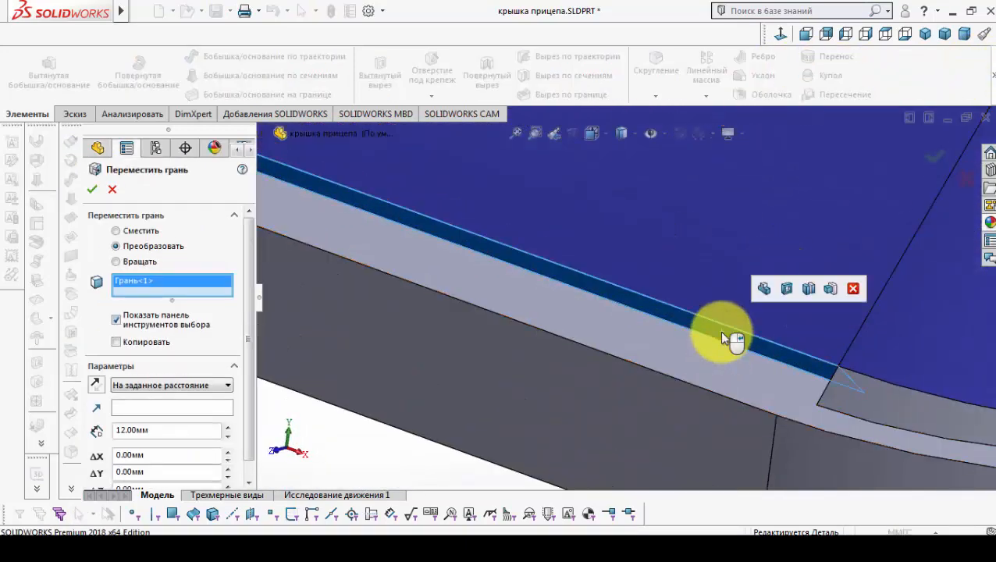
pyautogui.click(143, 418)
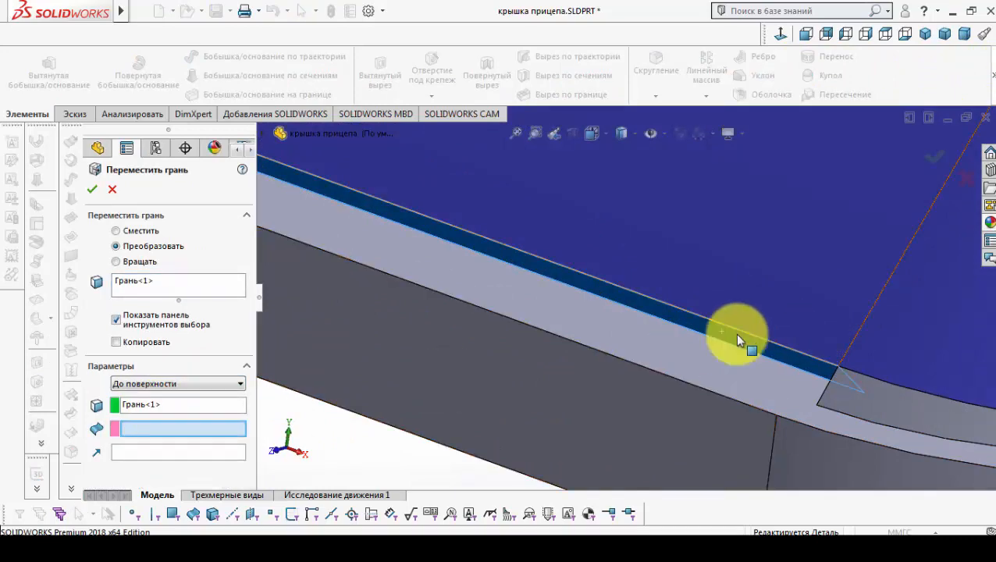
pyautogui.click(693, 344)
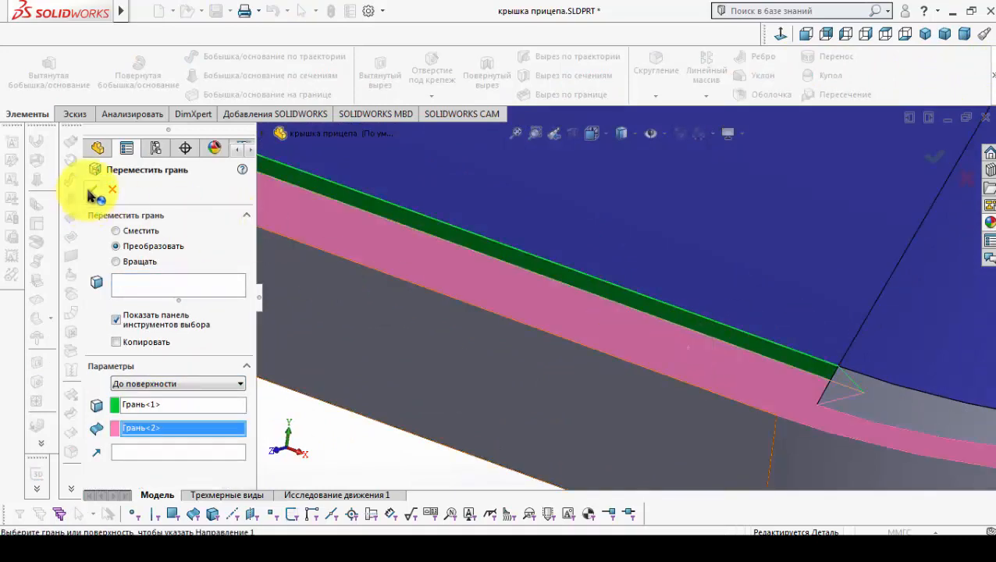
pyautogui.click(91, 189)
# - Start a loft between the small triangular faces at the two ends of the gap along the sloped end
pyautogui.click(269, 75)
pyautogui.click(783, 339)
pyautogui.scroll(3, 717, 342)
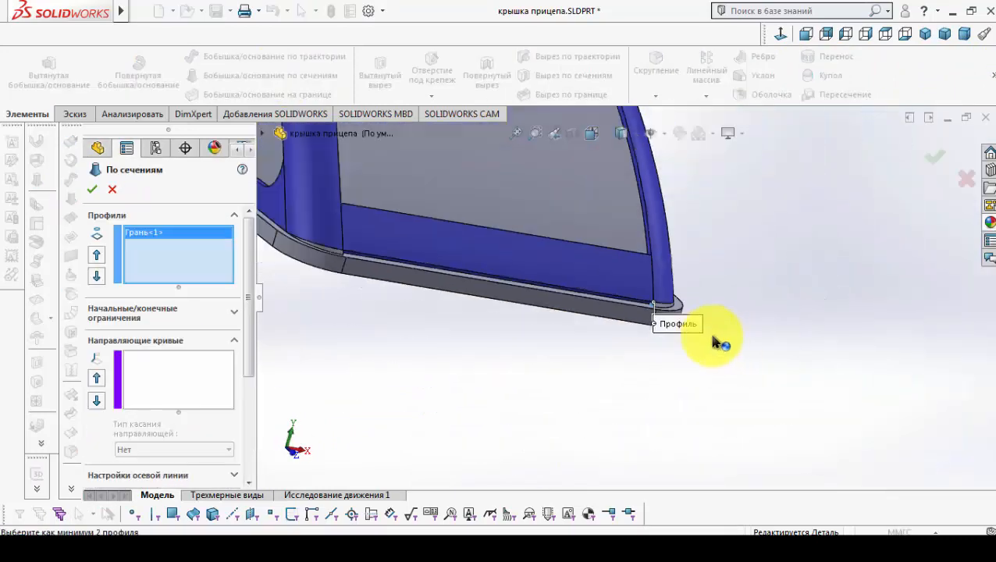
pyautogui.scroll(-6, 582, 271)
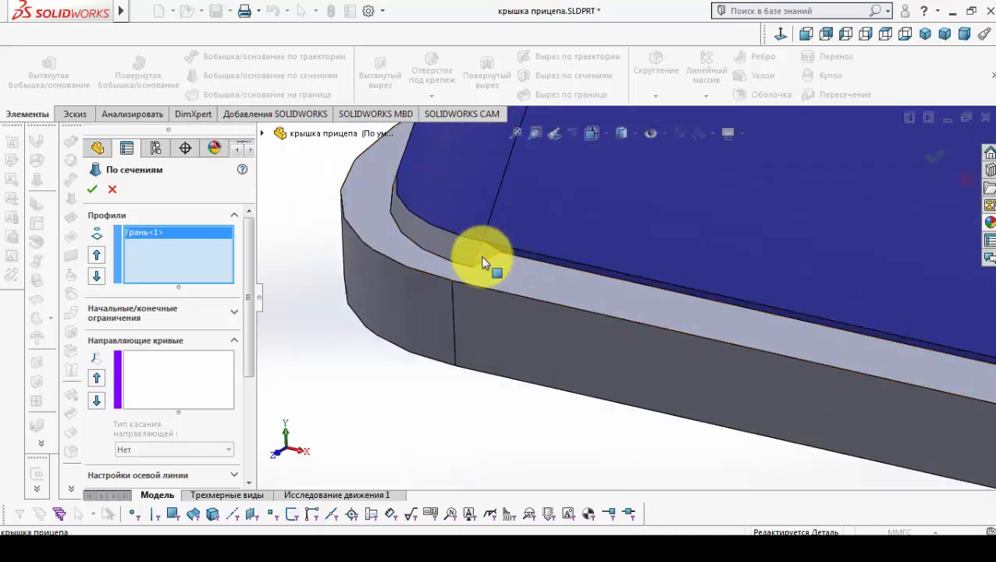
pyautogui.click(482, 263)
pyautogui.scroll(-2, 573, 271)
# - Add two long edges of the gap as guide curves and finish the loft that fills it
pyautogui.click(141, 398)
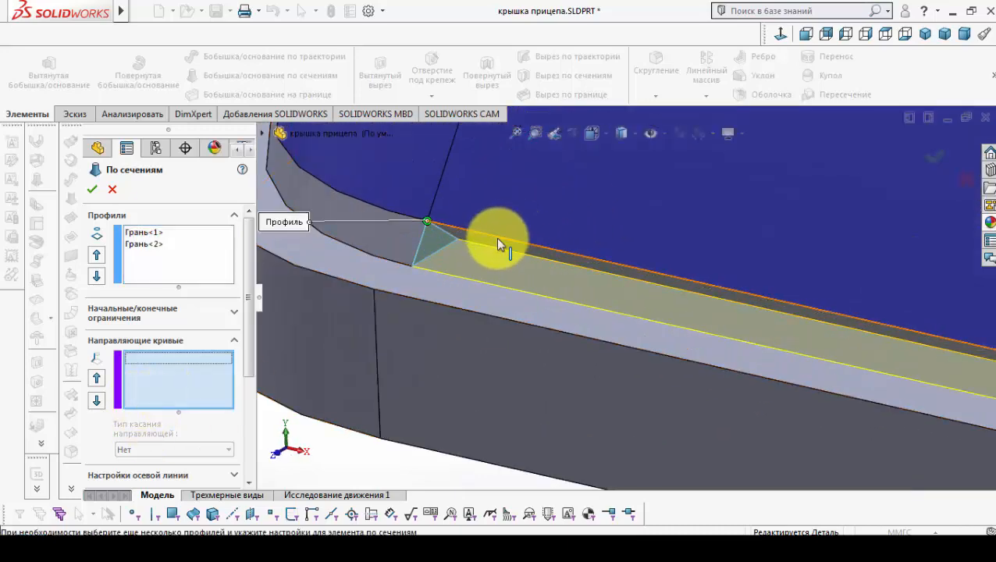
pyautogui.click(499, 244)
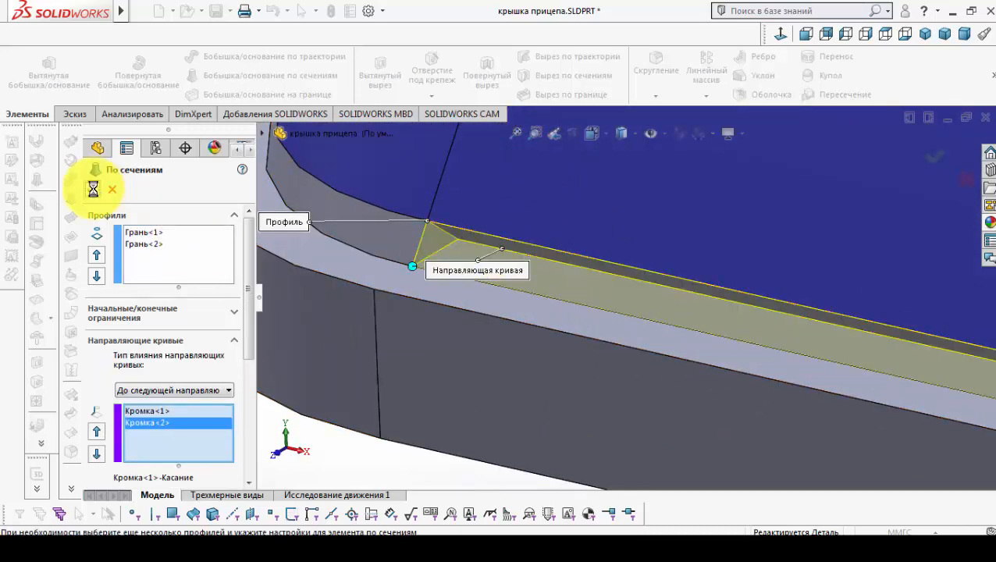
pyautogui.scroll(12, 683, 329)
pyautogui.moveTo(697, 338); pyautogui.dragTo(774, 260, button='middle')
pyautogui.scroll(6, 773, 260)
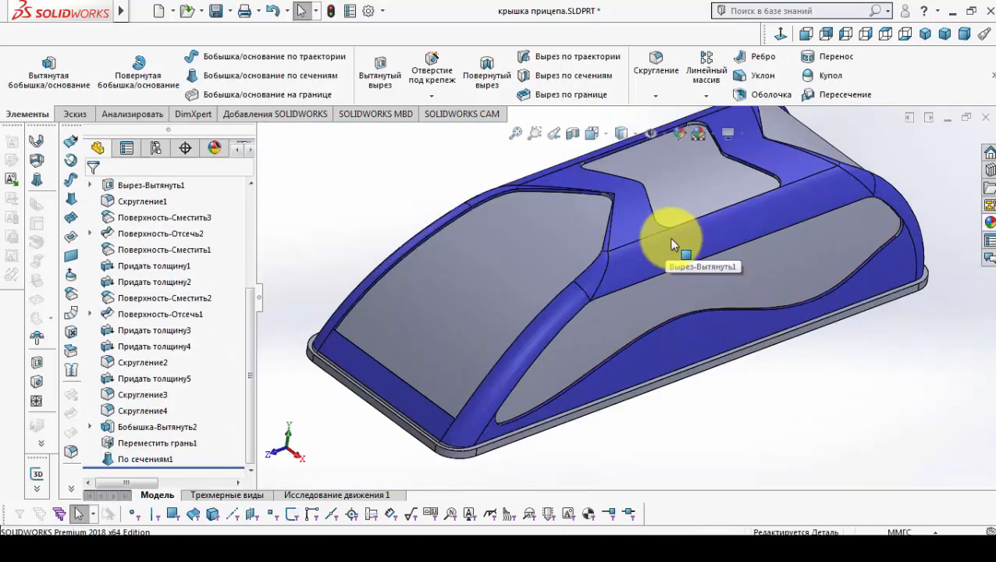
# - Open the blue appearance of the third thickened feature for editing and add the base plate extrusion to it
pyautogui.click(163, 427)
pyautogui.click(140, 395)
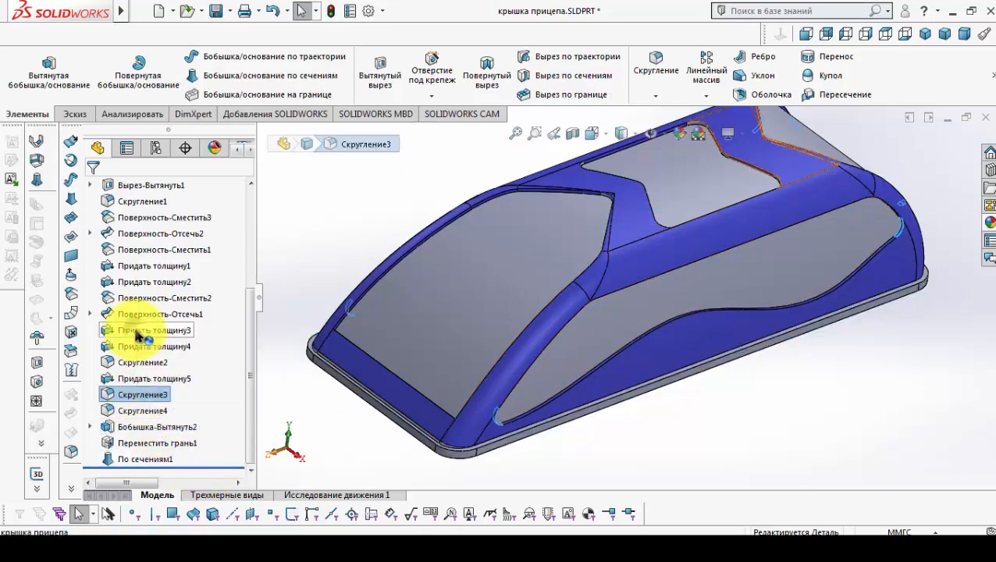
pyautogui.rightClick(137, 333)
pyautogui.click(231, 235)
pyautogui.click(258, 254)
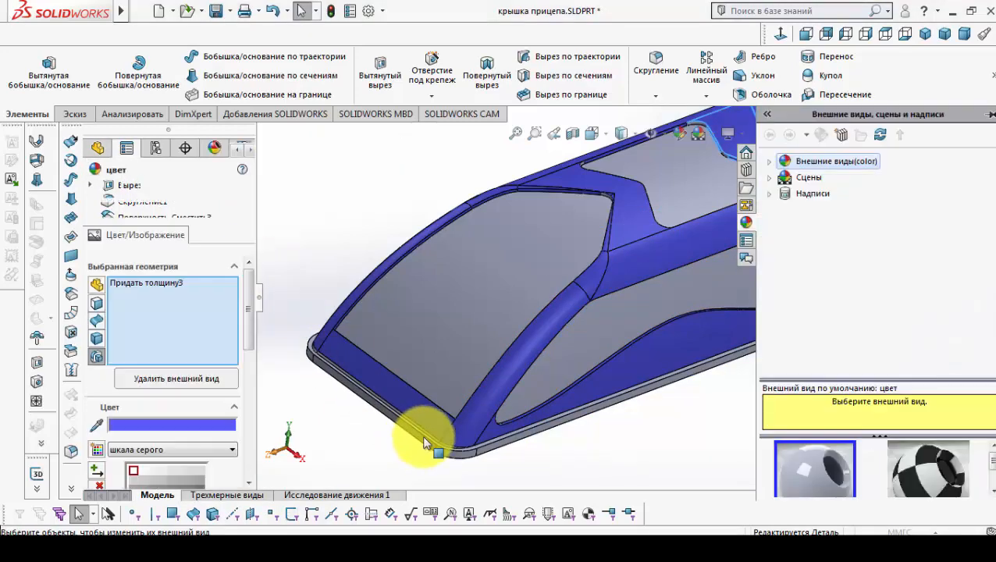
pyautogui.click(417, 428)
# - Add the moved face and the loft along the sloped end to the blue appearance and apply it
pyautogui.scroll(-5, 421, 433)
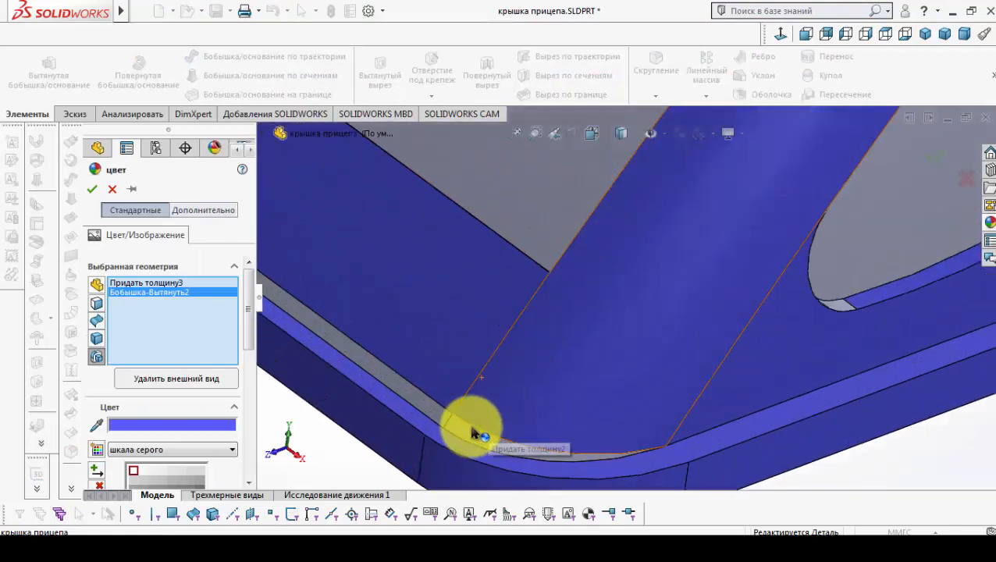
pyautogui.scroll(5, 442, 414)
pyautogui.moveTo(578, 389); pyautogui.dragTo(574, 216, button='middle')
pyautogui.scroll(-4, 593, 258)
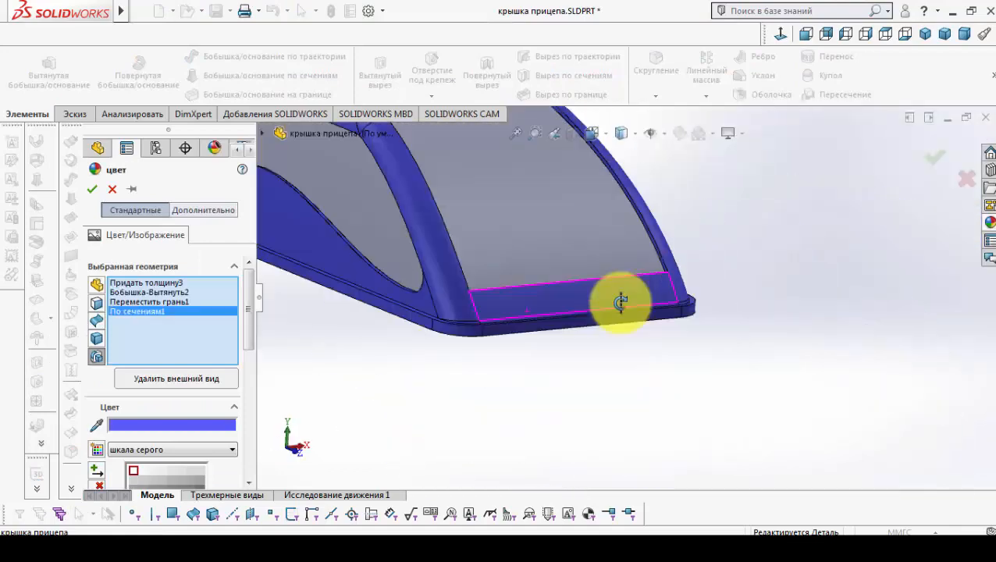
pyautogui.click(618, 295)
pyautogui.scroll(2, 618, 295)
pyautogui.click(91, 190)
# - Start a fillet on the short lower corner edge of the sloped end panel's recess with a 50 mm radius
pyautogui.scroll(3, 605, 356)
pyautogui.scroll(-3, 646, 318)
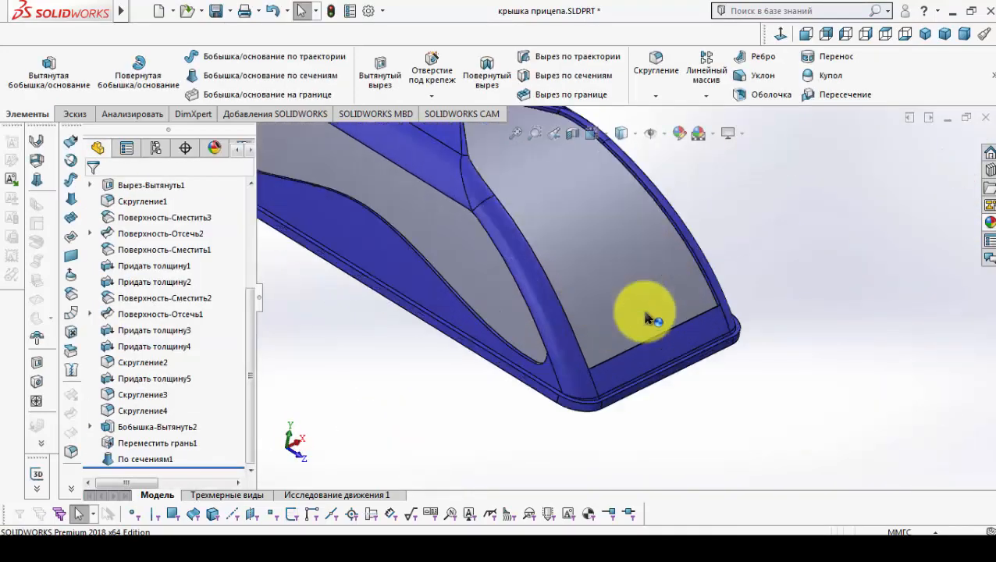
pyautogui.click(637, 85)
pyautogui.scroll(-5, 632, 295)
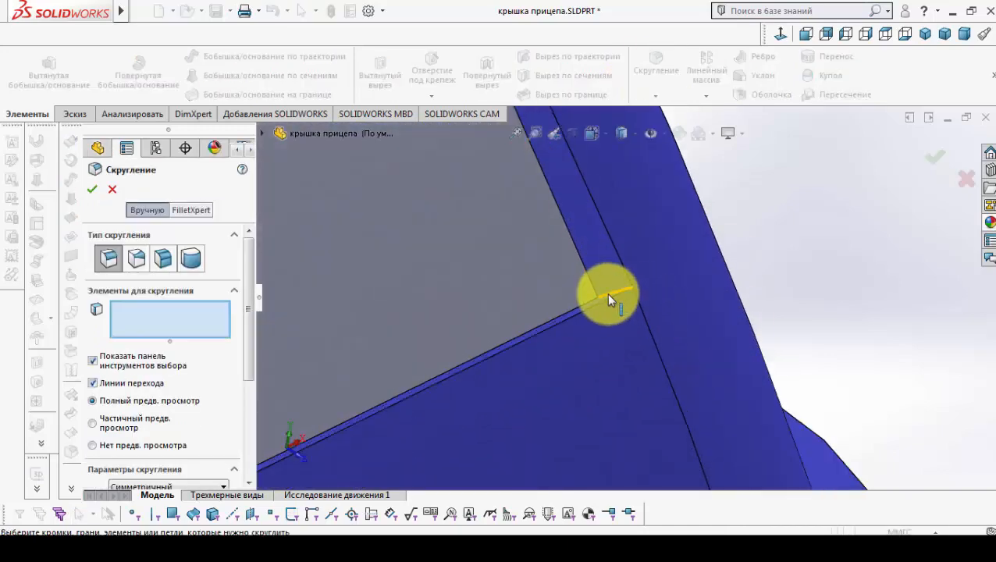
pyautogui.click(609, 299)
pyautogui.scroll(4, 608, 305)
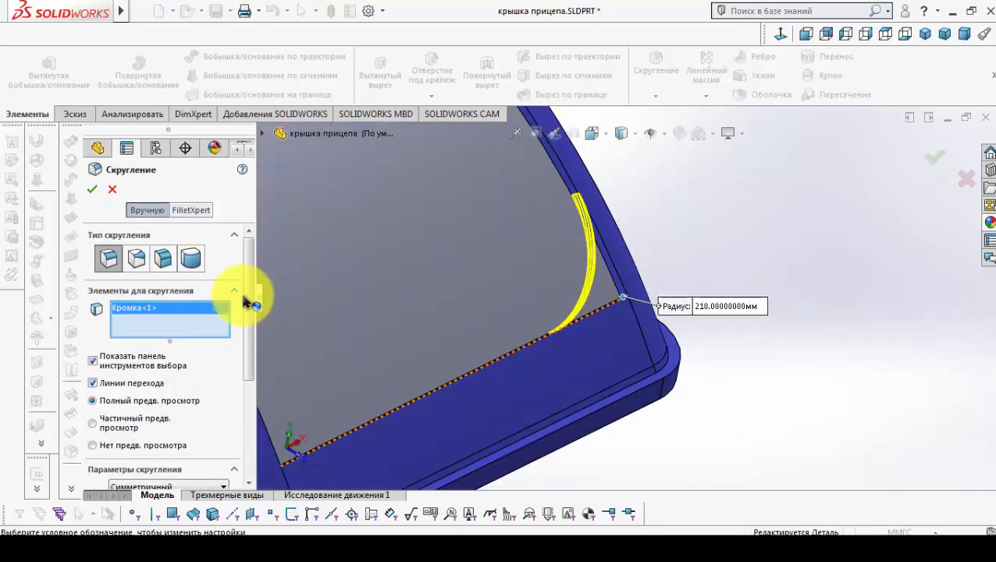
pyautogui.moveTo(247, 303); pyautogui.dragTo(257, 429)
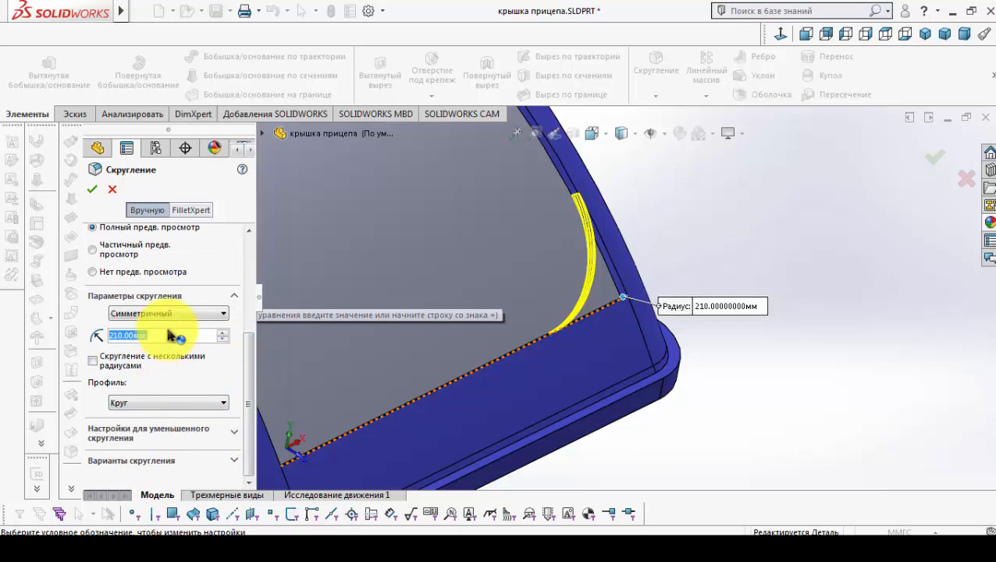
pyautogui.write('50')
pyautogui.press('Return')
# - Add the opposite lower corner edge of the sloped end panel's recess to the fillet and finish it
pyautogui.scroll(6, 459, 278)
pyautogui.scroll(-6, 507, 308)
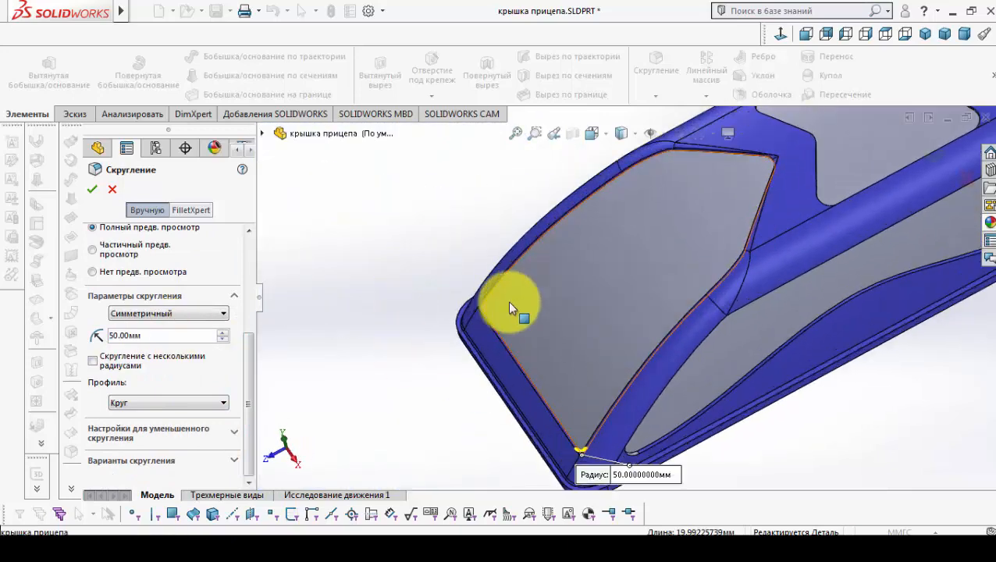
pyautogui.scroll(-6, 509, 306)
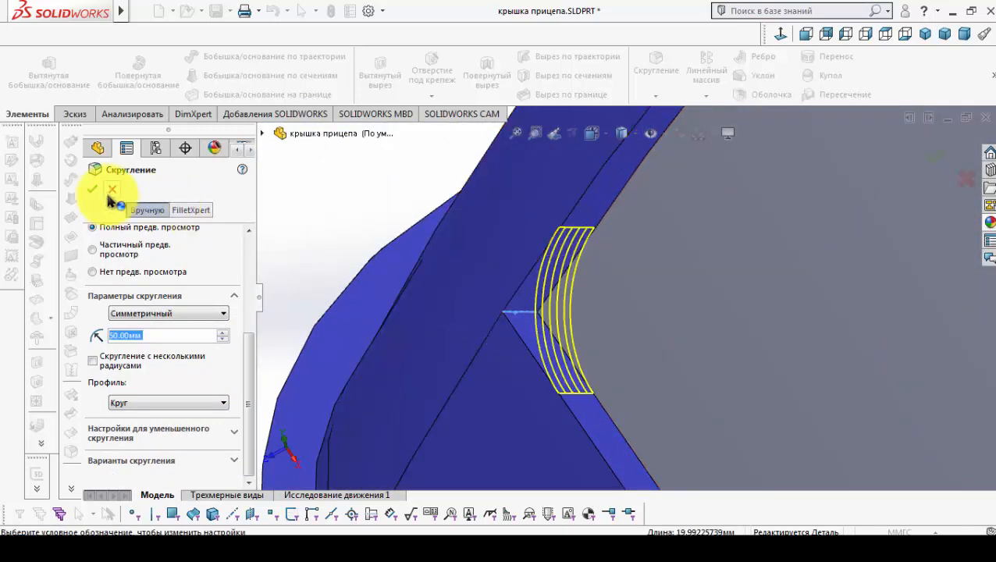
pyautogui.press('Return')
pyautogui.scroll(10, 634, 328)
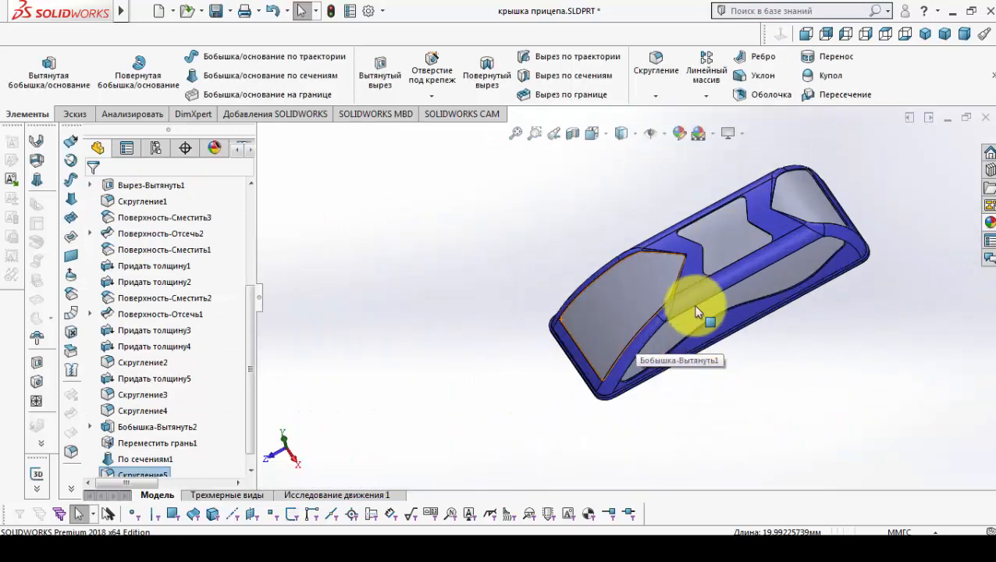
pyautogui.moveTo(691, 310); pyautogui.dragTo(694, 222, button='middle')
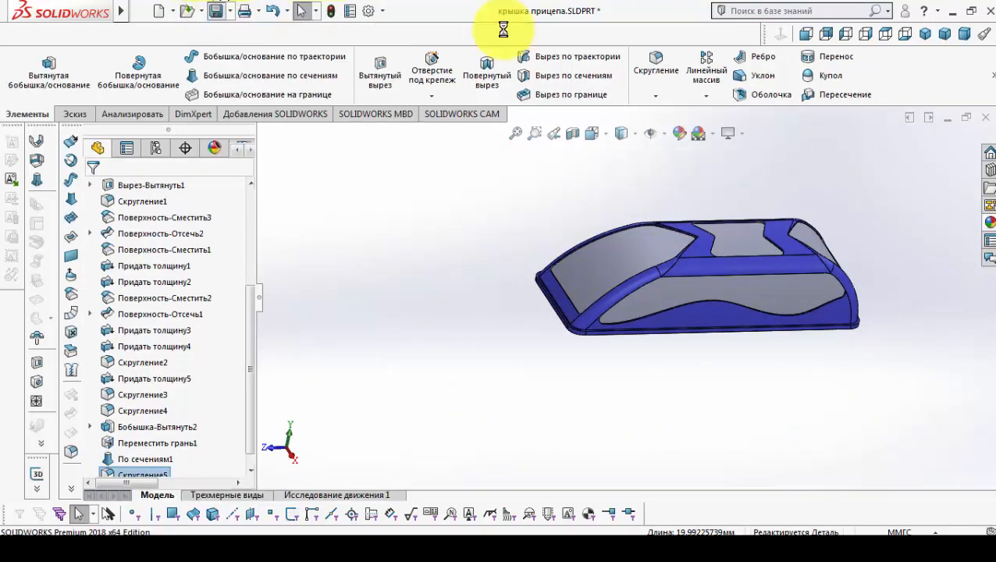
# - Start editing a new appearance, remove the whole part from its selection and choose light cyan (RGB 151, 251, 255)
pyautogui.scroll(-5, 734, 194)
pyautogui.click(679, 133)
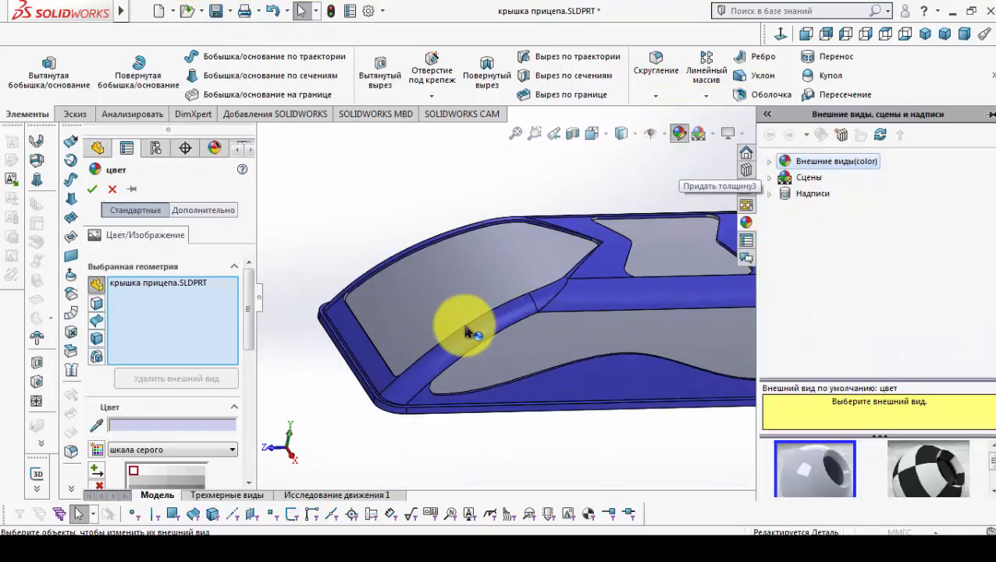
pyautogui.rightClick(145, 328)
pyautogui.click(160, 330)
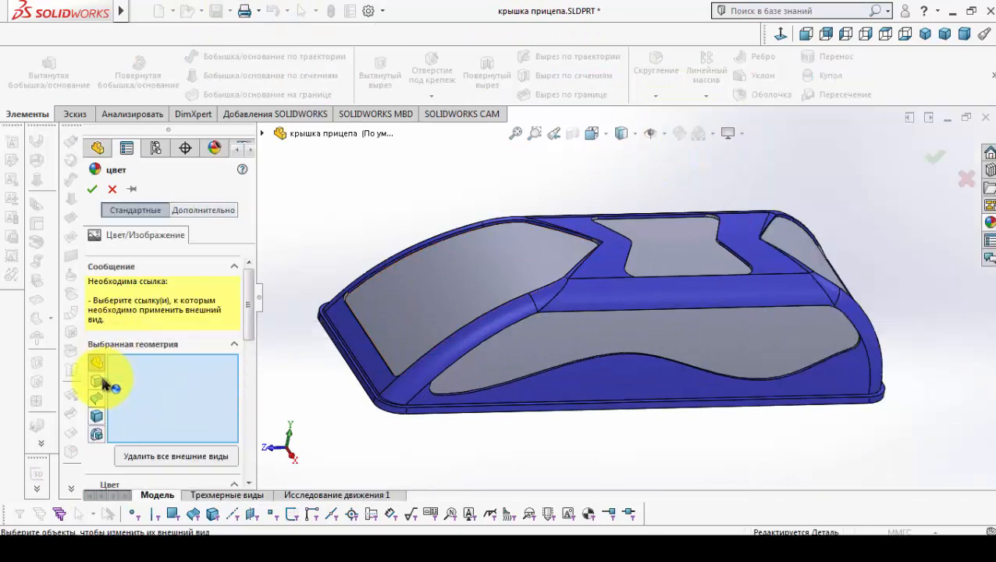
pyautogui.moveTo(245, 285); pyautogui.dragTo(245, 342)
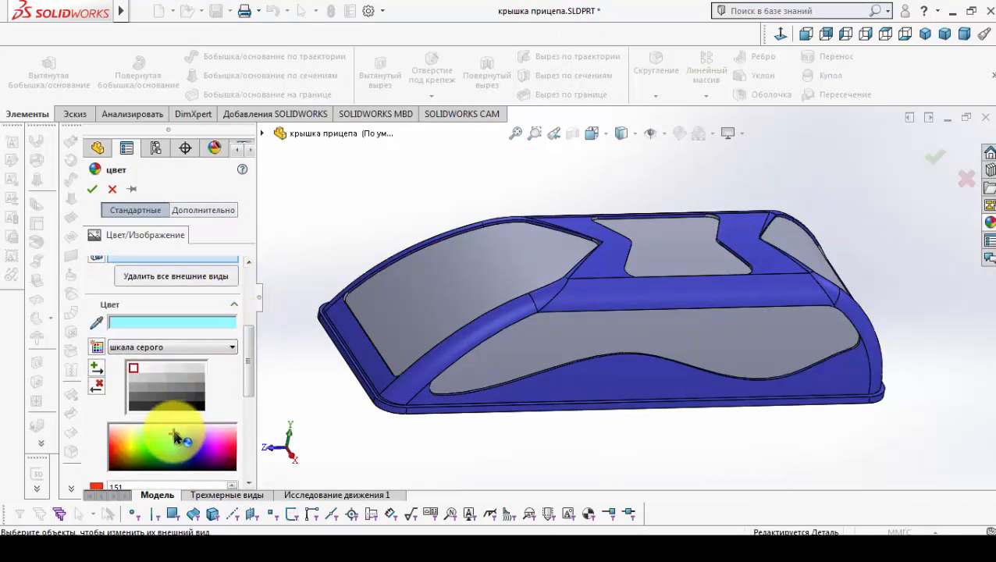
# - Apply the light cyan colour to the sloped end, side, top and rear panel faces, and save the part
pyautogui.click(468, 281)
pyautogui.click(551, 349)
pyautogui.click(674, 251)
pyautogui.click(793, 246)
pyautogui.moveTo(794, 246); pyautogui.dragTo(473, 294, button='middle')
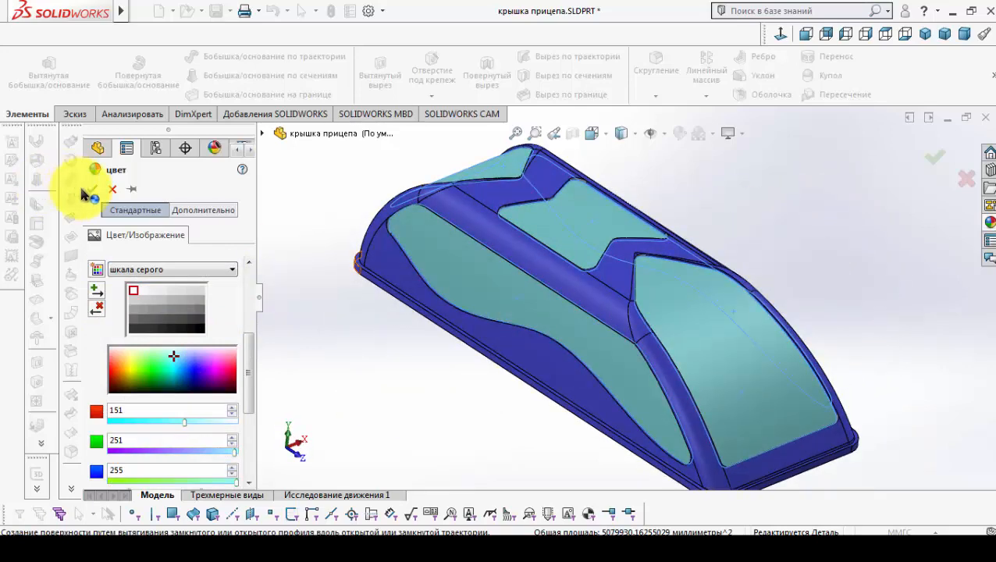
pyautogui.click(86, 190)
pyautogui.moveTo(562, 323); pyautogui.dragTo(712, 382, button='middle')
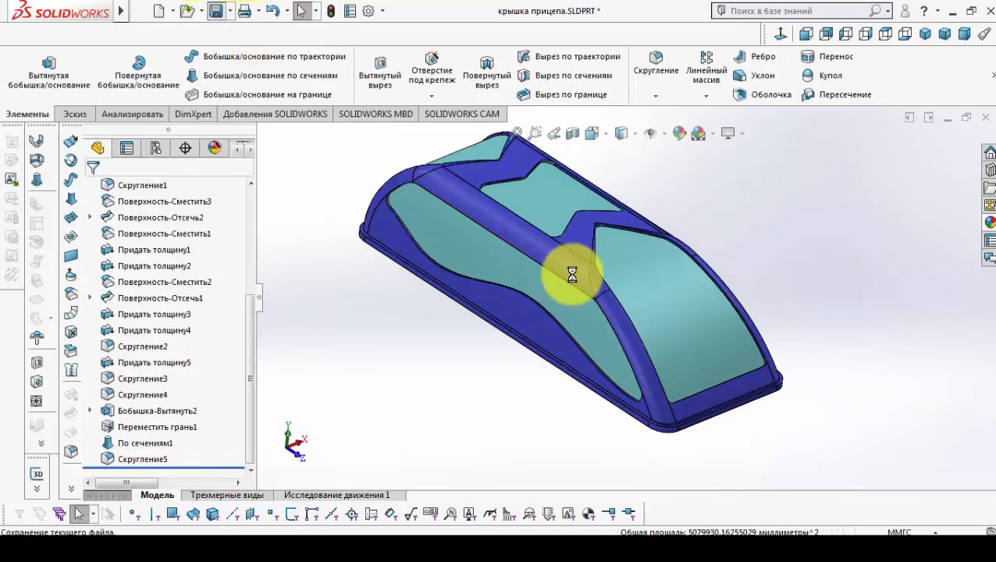
pyautogui.moveTo(572, 274); pyautogui.dragTo(517, 253, button='middle')
pyautogui.moveTo(462, 270); pyautogui.dragTo(466, 282, button='middle')
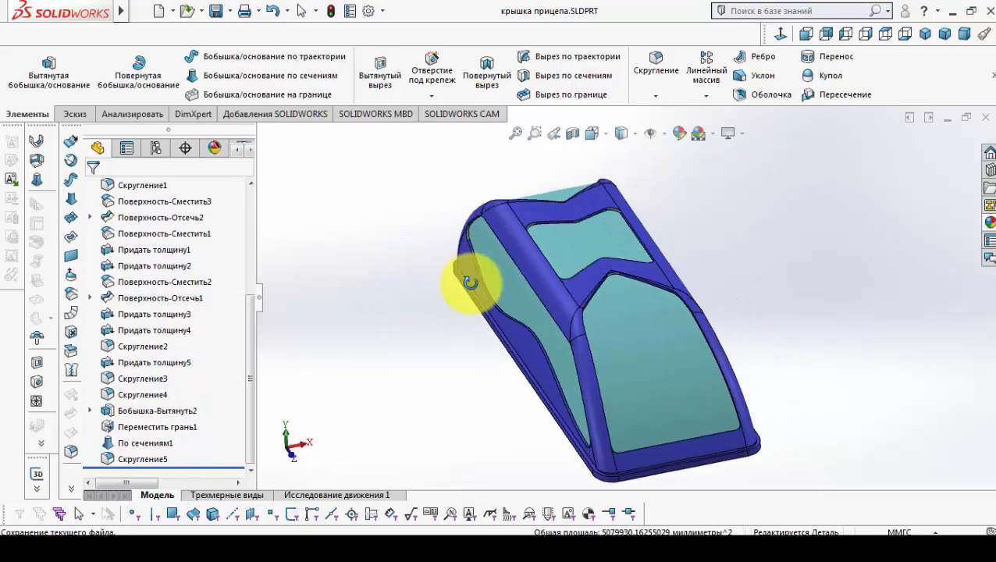
# - Fillet the edges along the base plate's top rim with an 8 mm radius
pyautogui.click(656, 70)
pyautogui.scroll(-4, 247, 293)
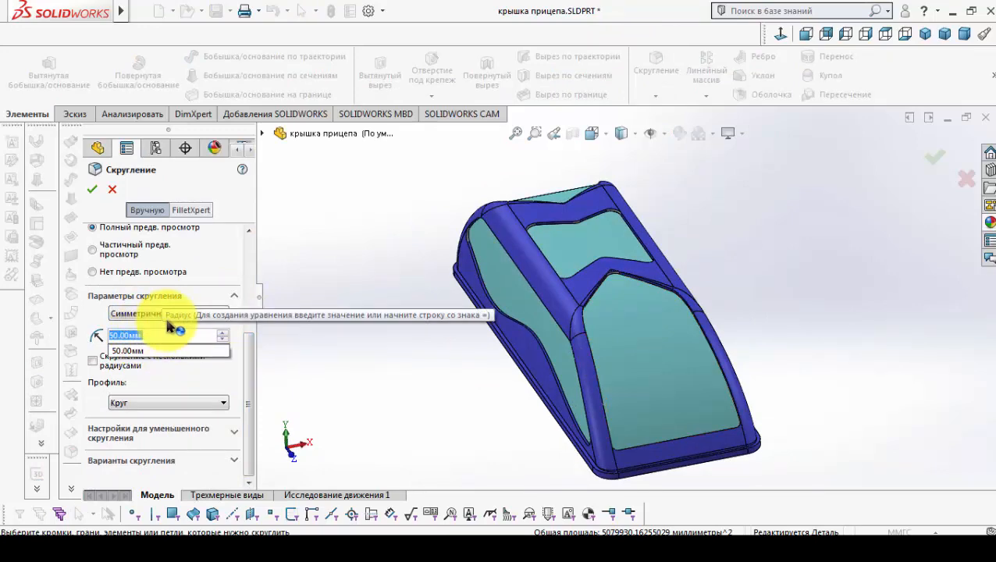
pyautogui.write('8')
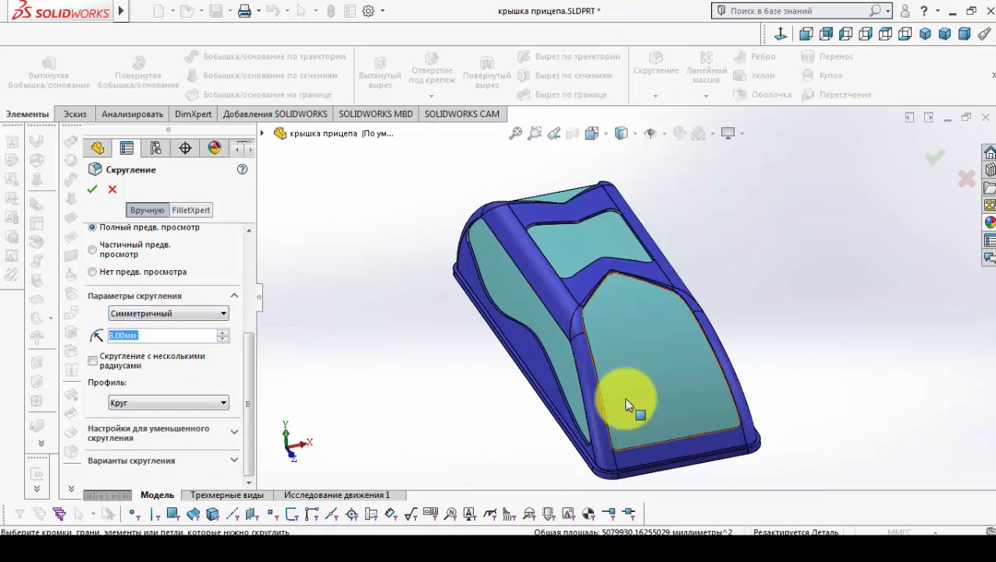
pyautogui.scroll(-5, 623, 397)
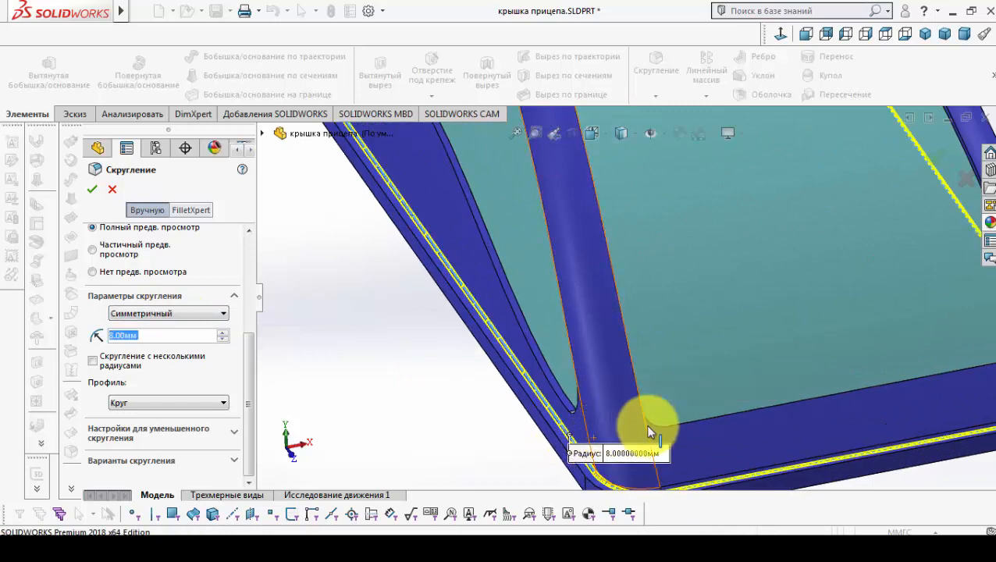
pyautogui.scroll(3, 660, 423)
pyautogui.scroll(-5, 708, 387)
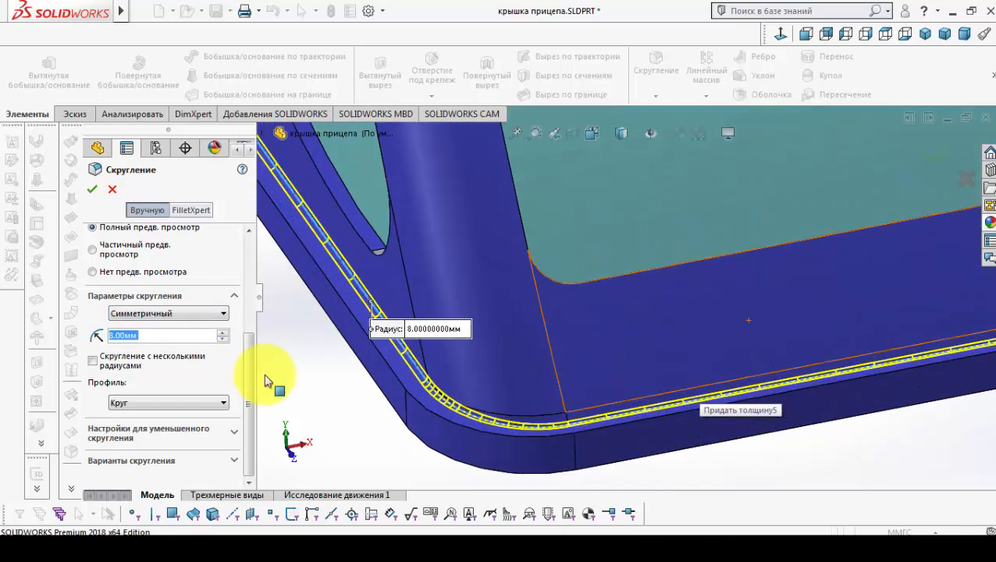
pyautogui.click(92, 189)
# - Fillet the narrow recess wall around the pointed upper end of the sloped end panel with an 8 mm radius
pyautogui.click(655, 70)
pyautogui.scroll(5, 590, 318)
pyautogui.scroll(5, 589, 318)
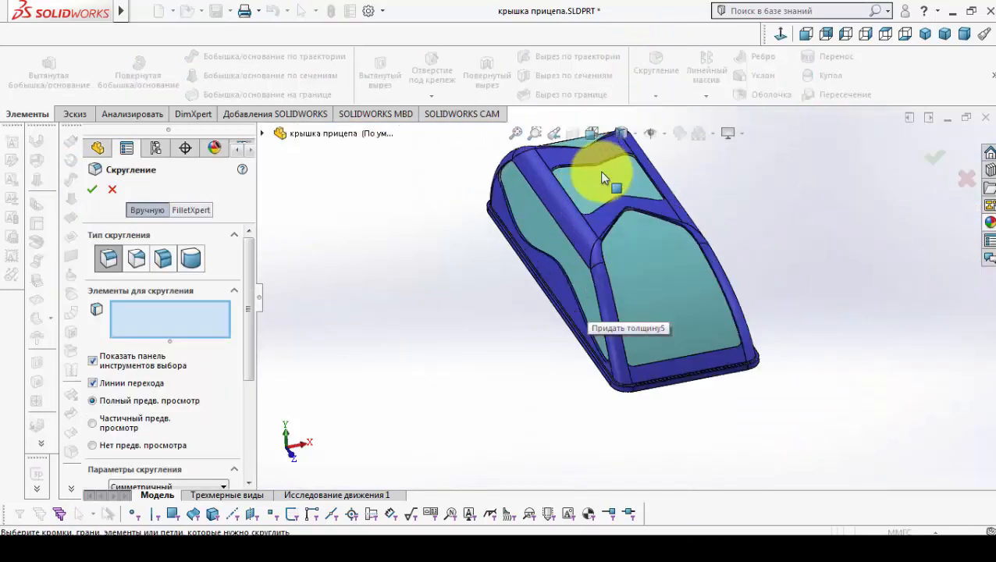
pyautogui.scroll(-5, 695, 316)
pyautogui.scroll(-4, 623, 250)
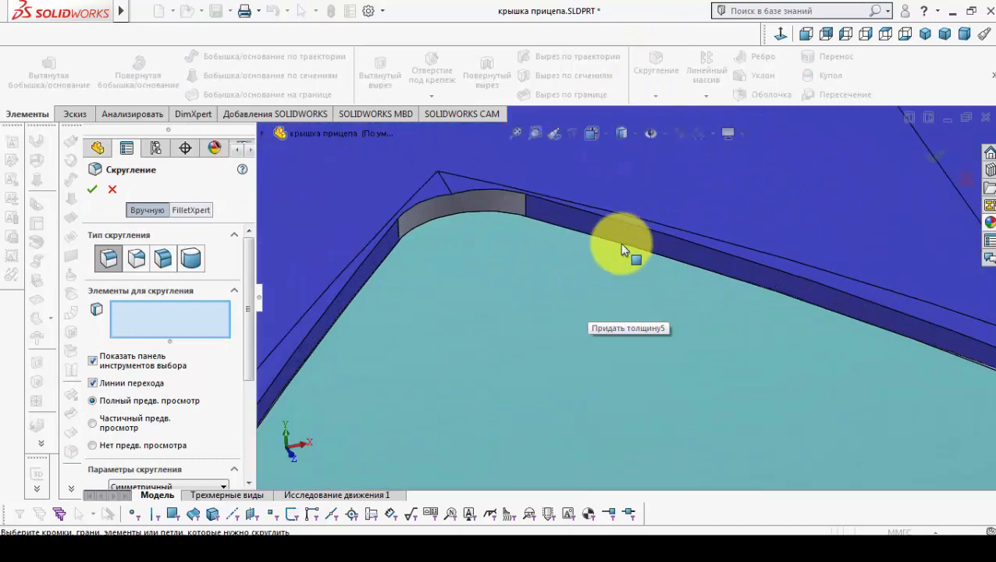
pyautogui.click(555, 215)
pyautogui.scroll(4, 601, 343)
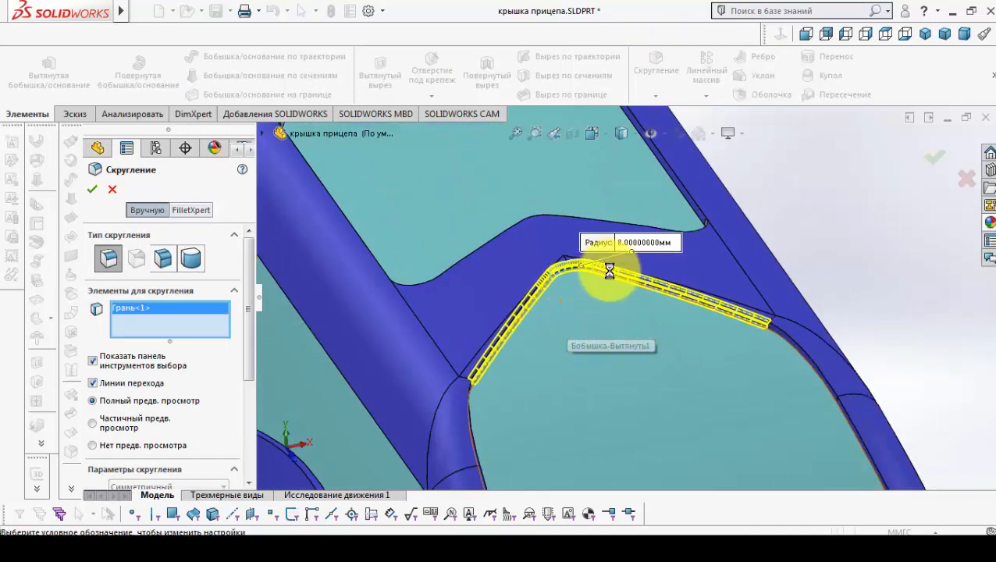
pyautogui.scroll(2, 467, 307)
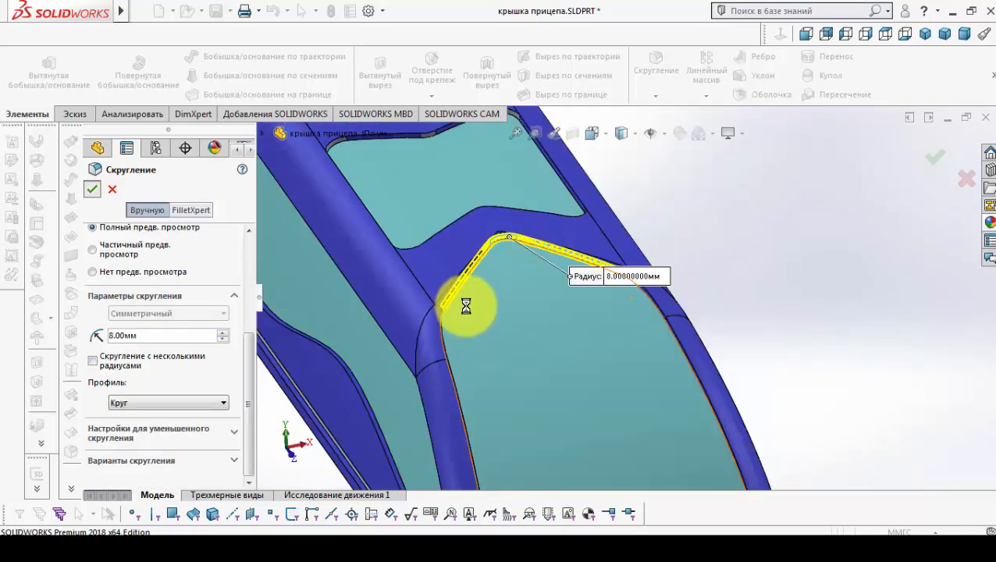
pyautogui.press('Return')
# - Start a fillet on the outer curved edge along the side of the sloped end panel's recess instead of its wall face
pyautogui.scroll(6, 593, 313)
pyautogui.moveTo(622, 306); pyautogui.dragTo(530, 320, button='middle')
pyautogui.scroll(-5, 611, 283)
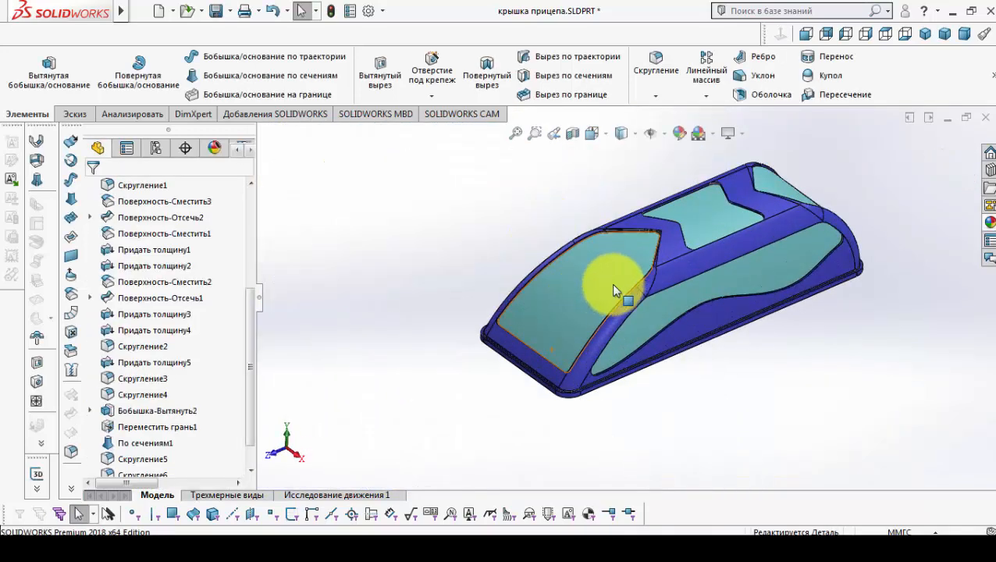
pyautogui.click(655, 68)
pyautogui.scroll(-4, 612, 203)
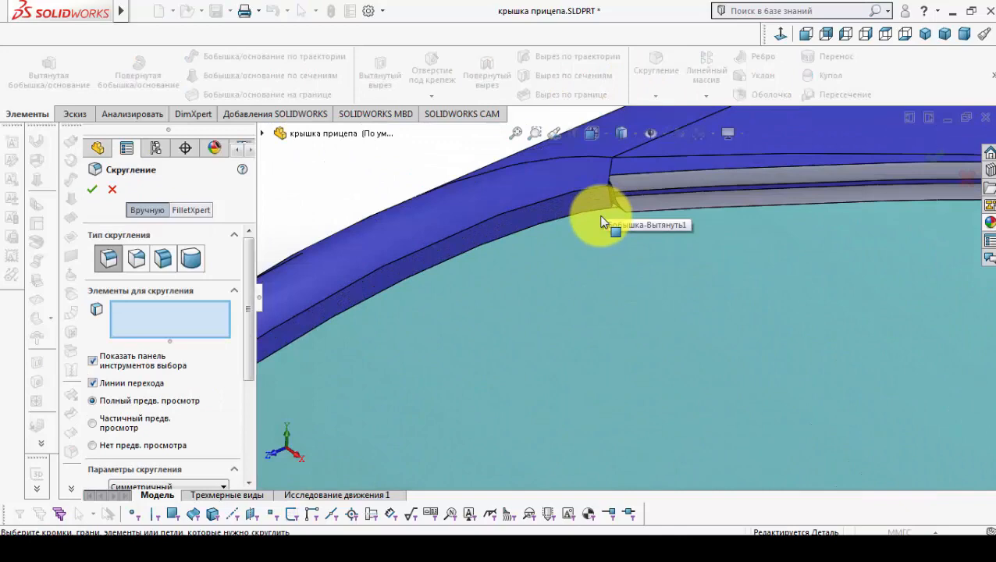
pyautogui.click(554, 209)
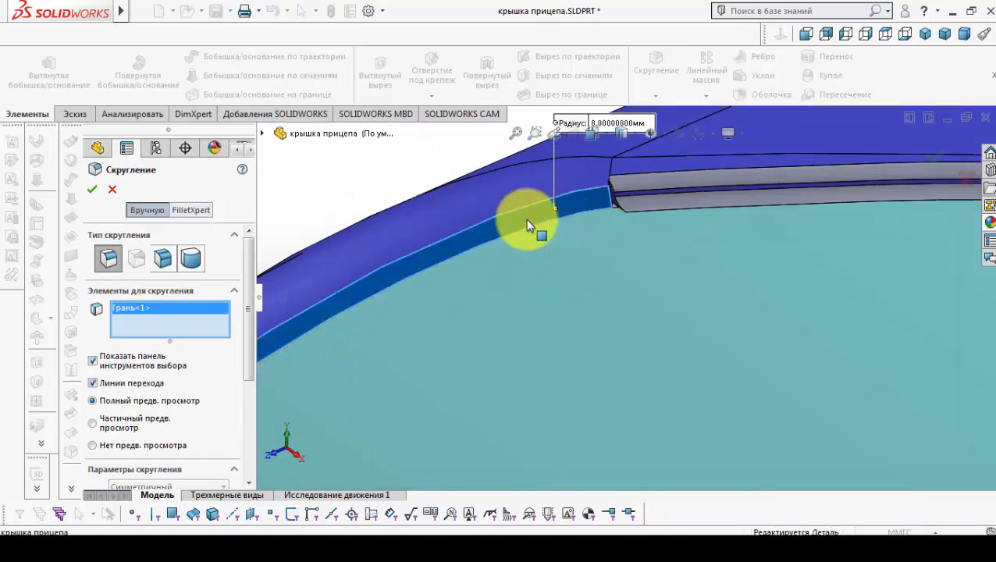
pyautogui.click(527, 226)
pyautogui.click(527, 207)
# - Set the recess edge fillet's radius to 8 mm and finish it
pyautogui.scroll(2, 606, 394)
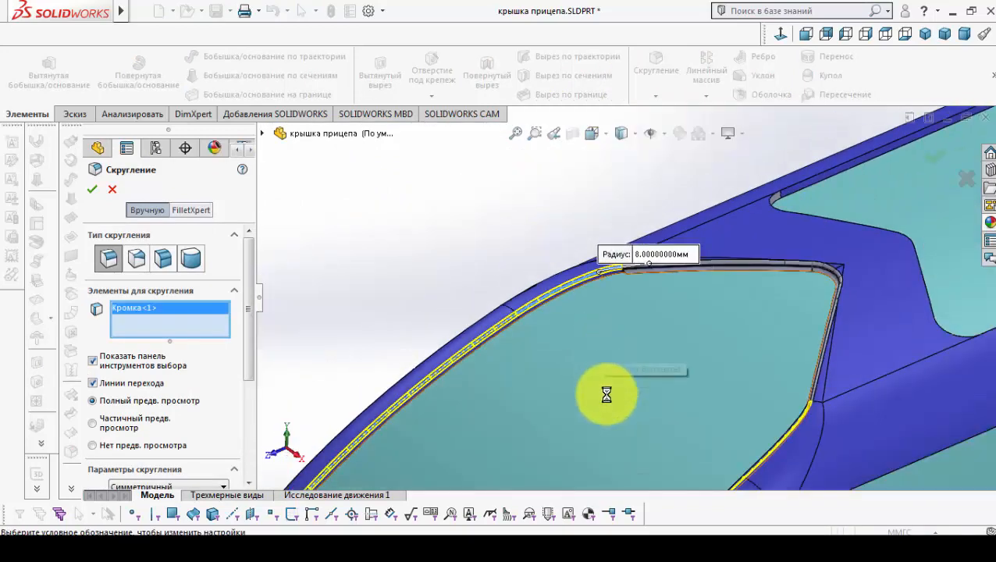
pyautogui.moveTo(509, 255); pyautogui.dragTo(602, 349, button='middle')
pyautogui.scroll(-5, 176, 336)
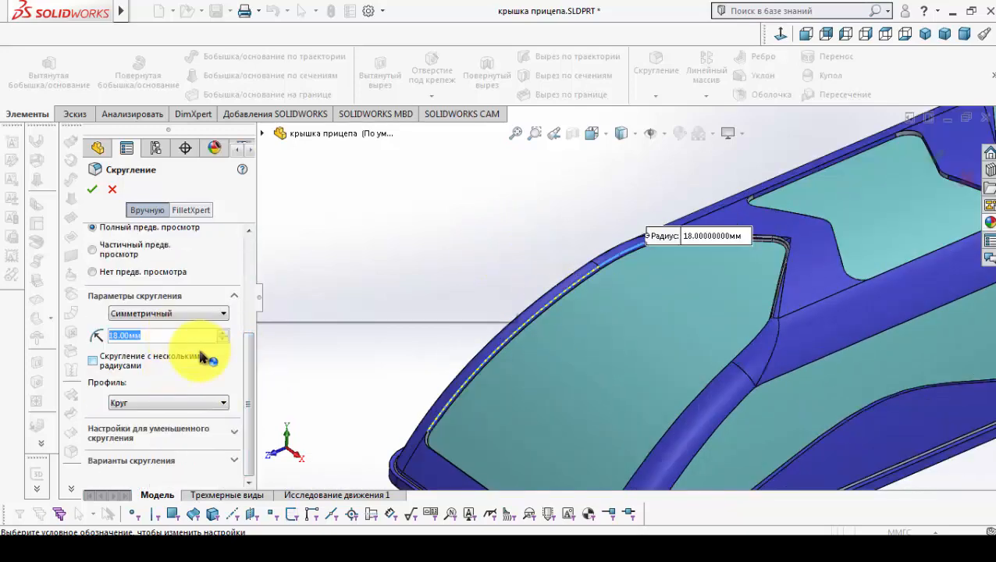
pyautogui.write('8')
pyautogui.press('Return')
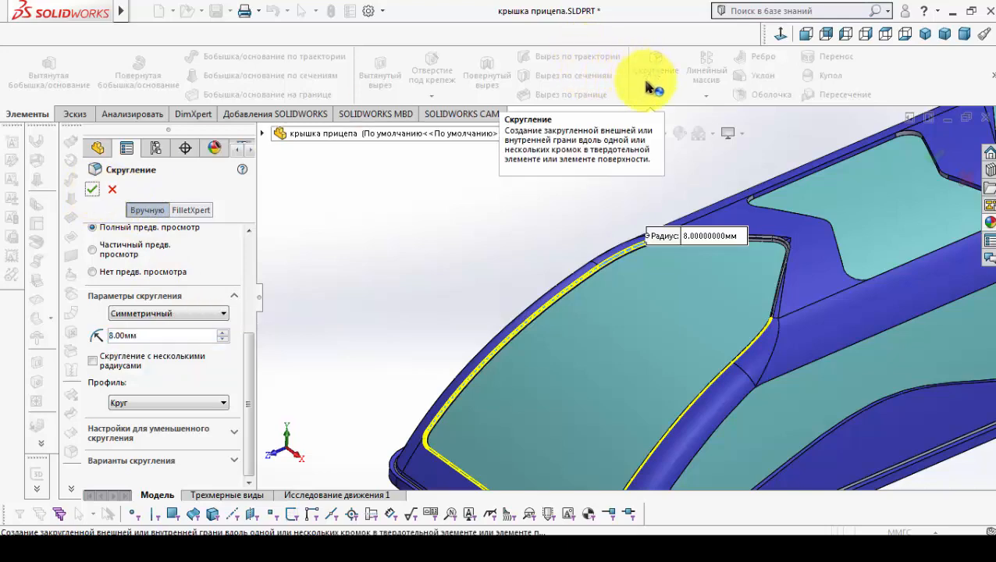
pyautogui.click(92, 189)
# - Fillet the inner curved edge along the sloped end panel's recess with an 8 mm radius, and save the part
pyautogui.click(653, 74)
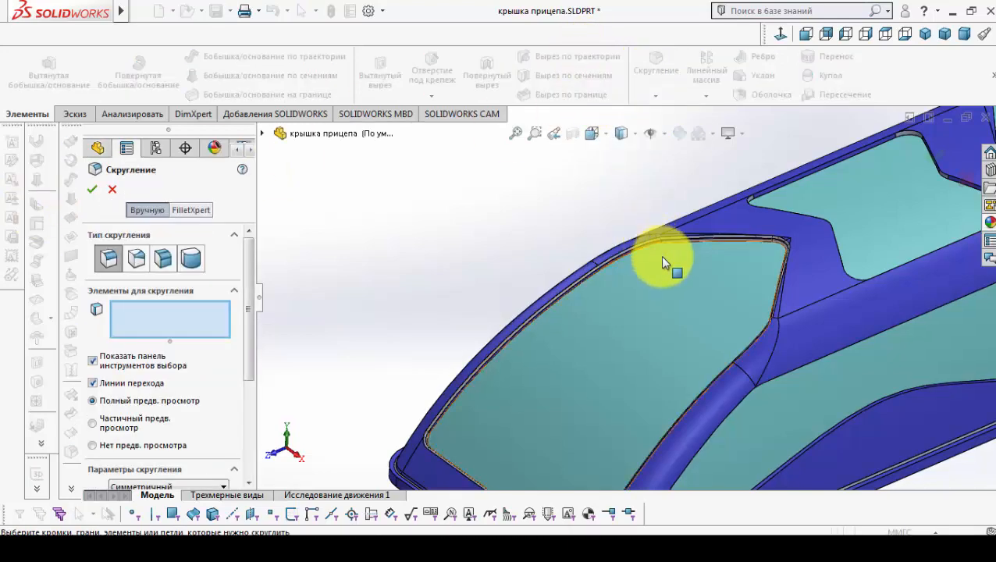
pyautogui.scroll(-5, 662, 263)
pyautogui.click(625, 263)
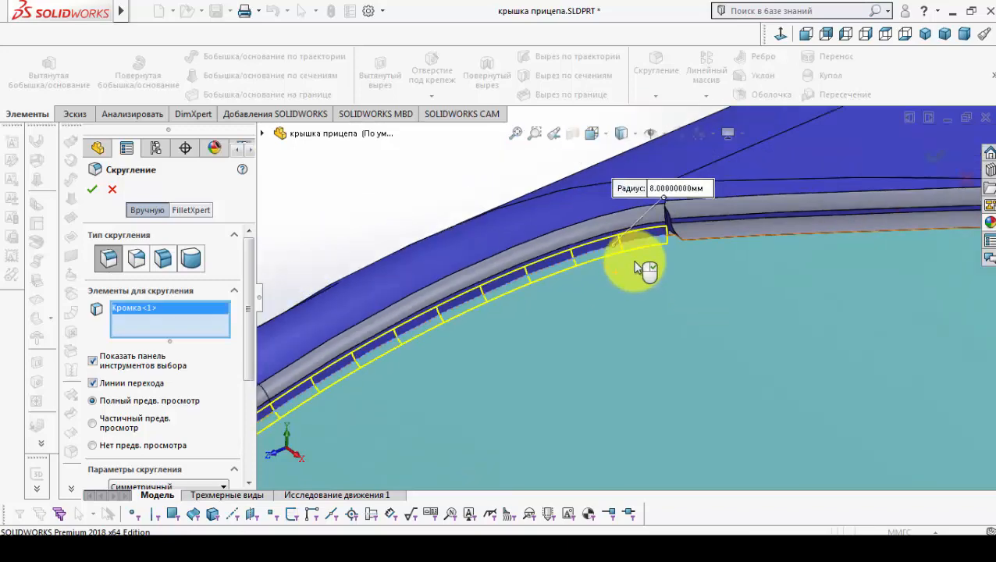
pyautogui.scroll(2, 633, 269)
pyautogui.click(92, 188)
pyautogui.scroll(6, 601, 406)
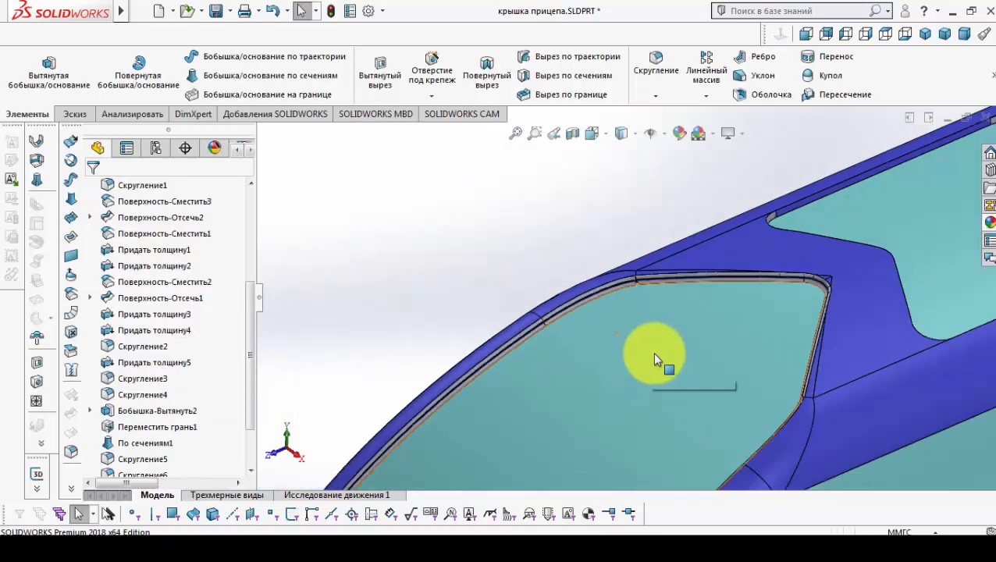
pyautogui.moveTo(607, 371); pyautogui.dragTo(707, 356, button='middle')
pyautogui.click(216, 10)
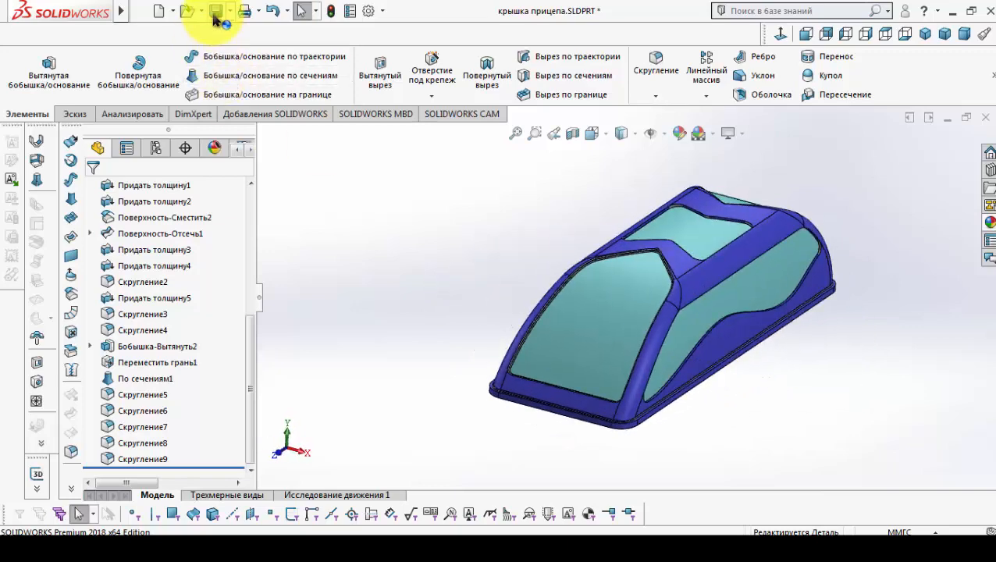
# - Shell the cover to a 3 mm wall thickness with its flat underside removed, and save the part
pyautogui.moveTo(604, 327); pyautogui.dragTo(663, 258, button='middle')
pyautogui.click(659, 70)
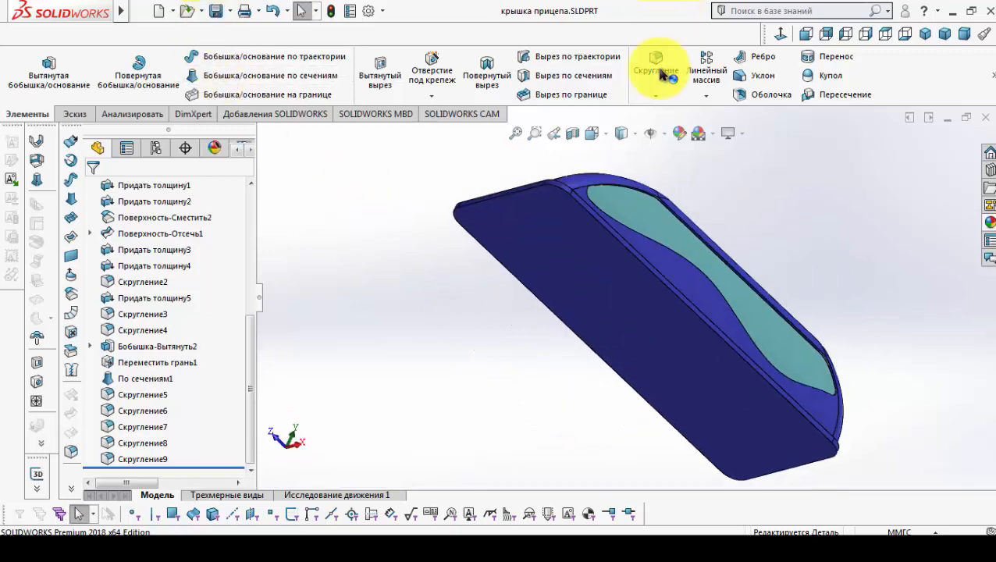
pyautogui.click(789, 101)
pyautogui.click(645, 300)
pyautogui.click(161, 315)
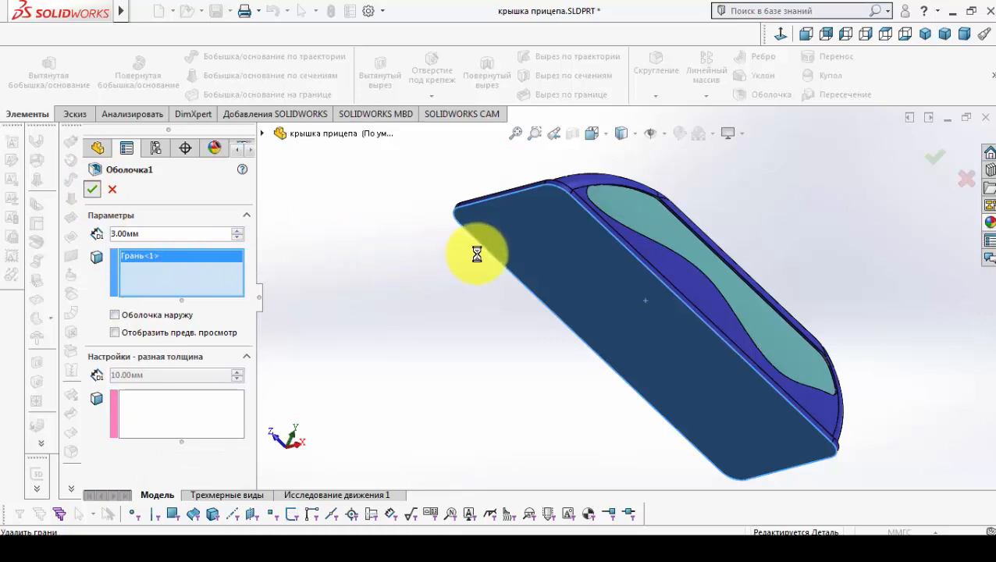
pyautogui.moveTo(761, 229); pyautogui.dragTo(697, 446, button='middle')
pyautogui.click(216, 12)
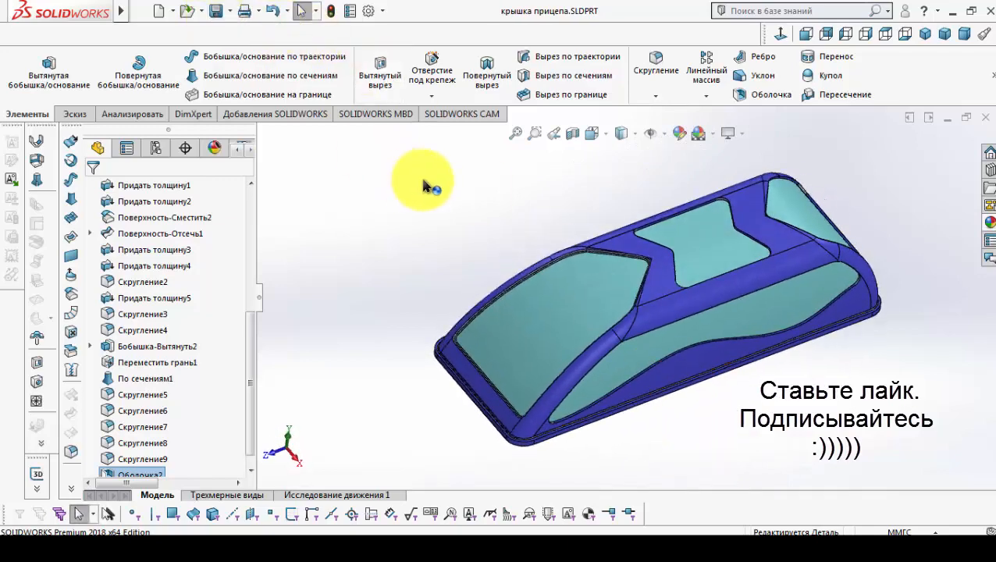